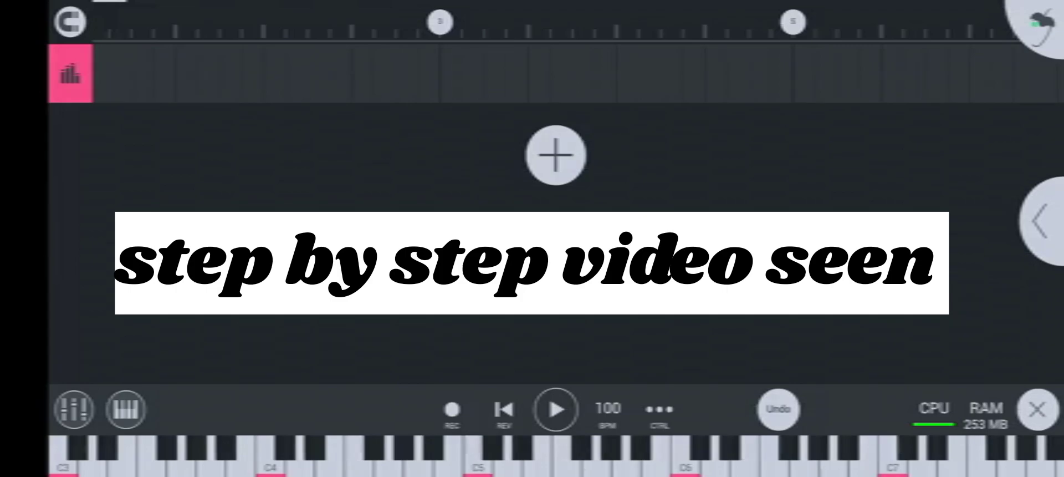
Check the 100 BPM tempo, then add a Drums channel and leave its kit empty
click(607, 410)
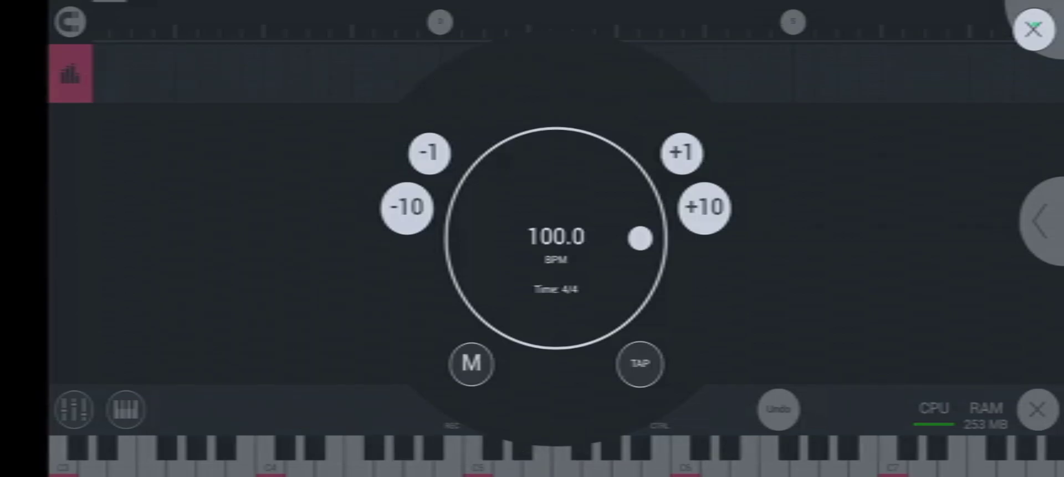
key(Escape)
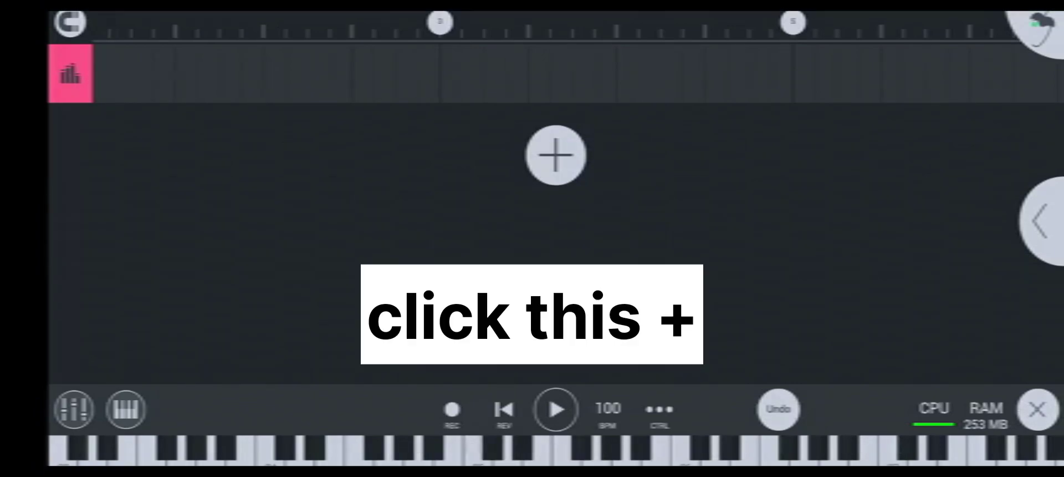
click(556, 155)
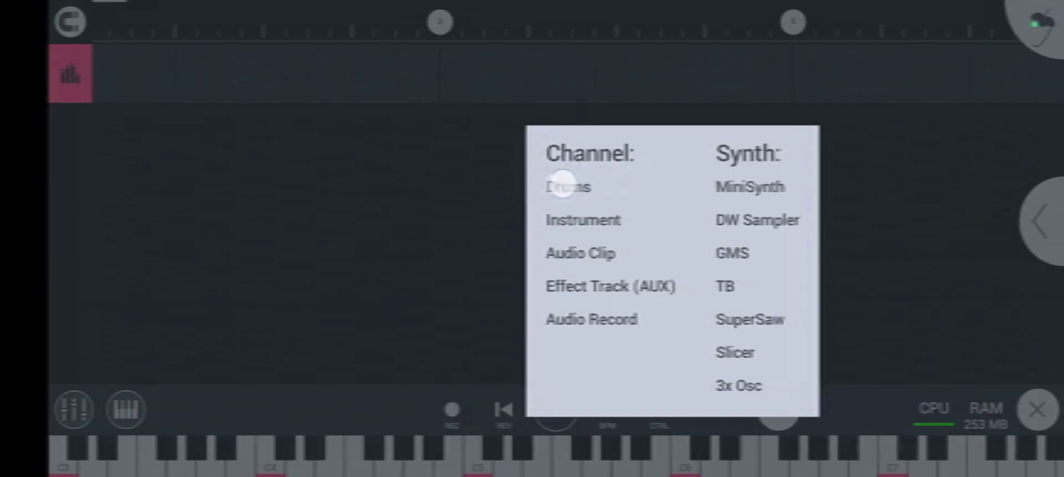
click(569, 190)
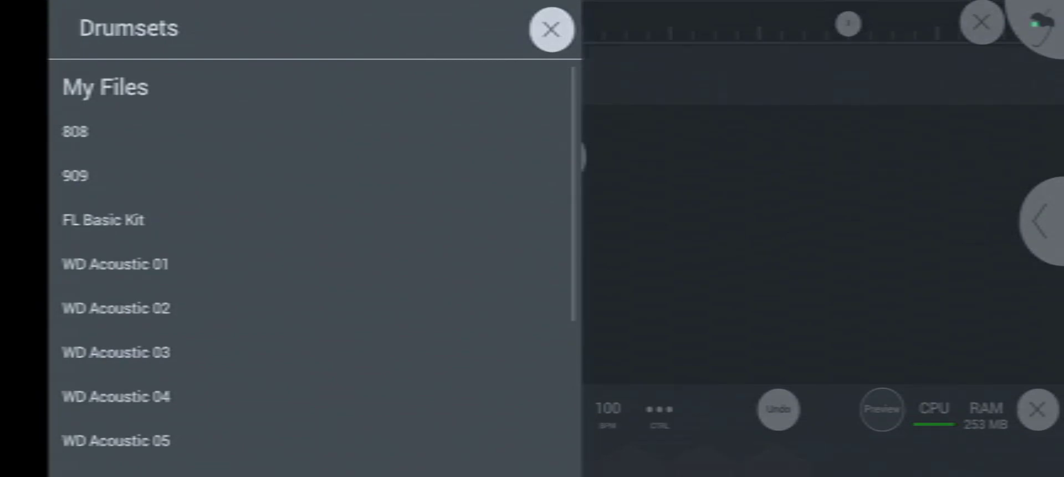
click(711, 282)
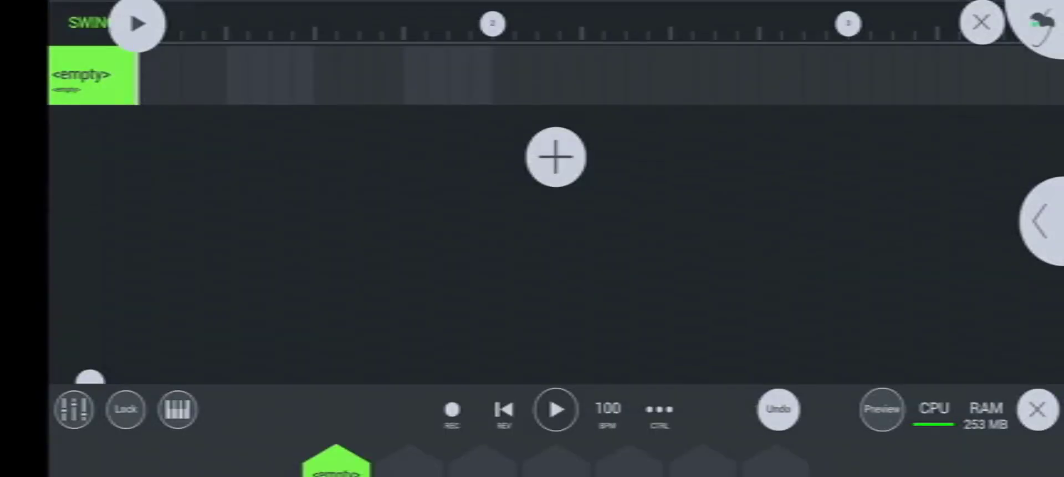
drag(95, 134, 85, 107)
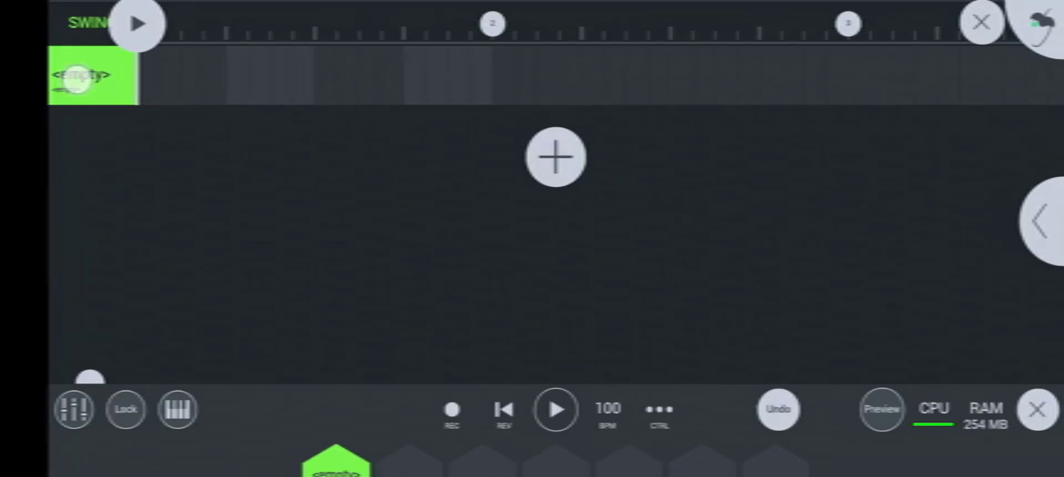
Browse My Files > 02 dj vinayak ar muchandi > KSHMR_Drums > KSHMR_Kicks > KSHMR_Psy_Kicks
click(76, 79)
click(142, 73)
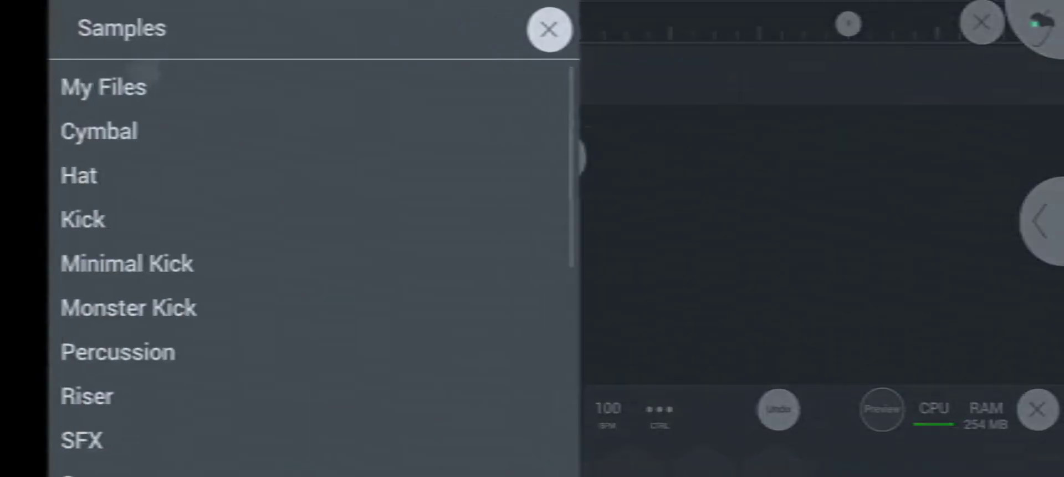
click(105, 85)
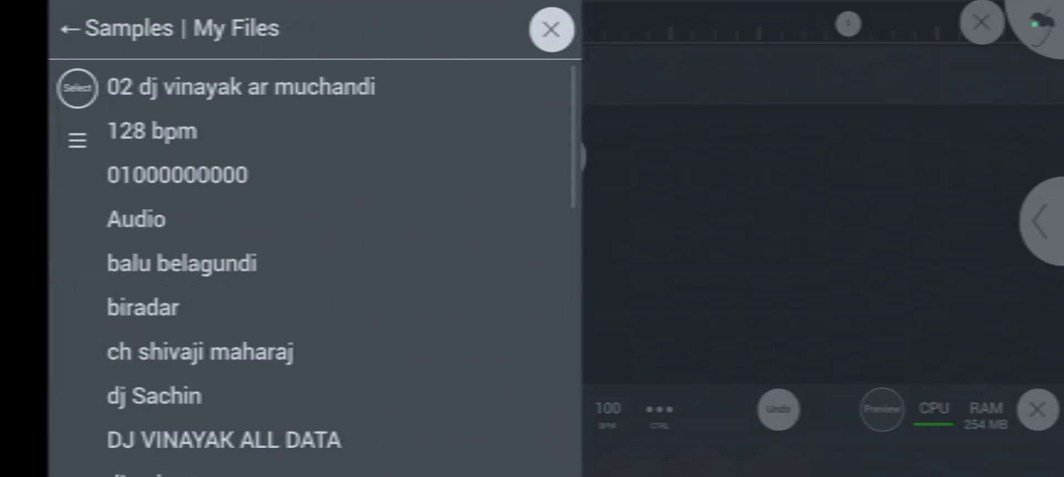
click(167, 87)
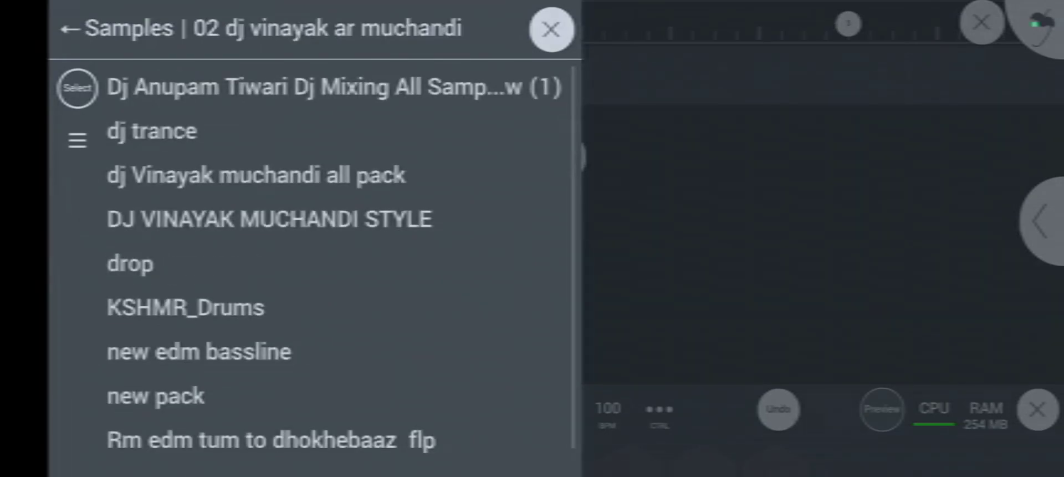
drag(161, 310, 146, 141)
click(150, 272)
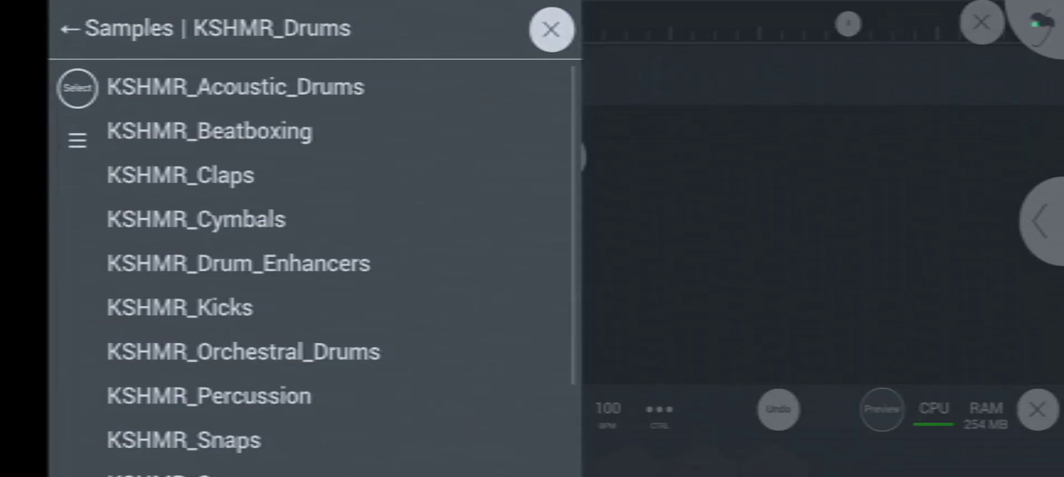
drag(155, 302, 159, 199)
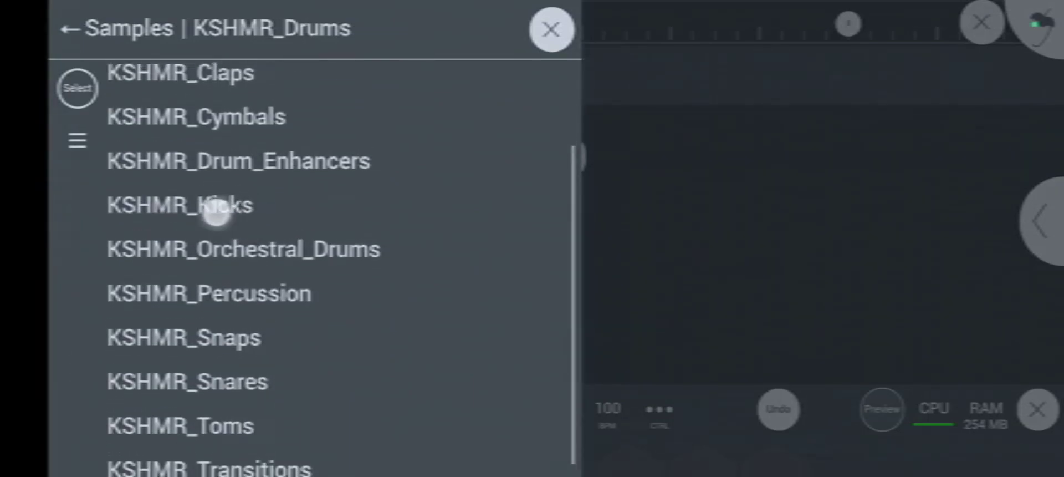
click(161, 184)
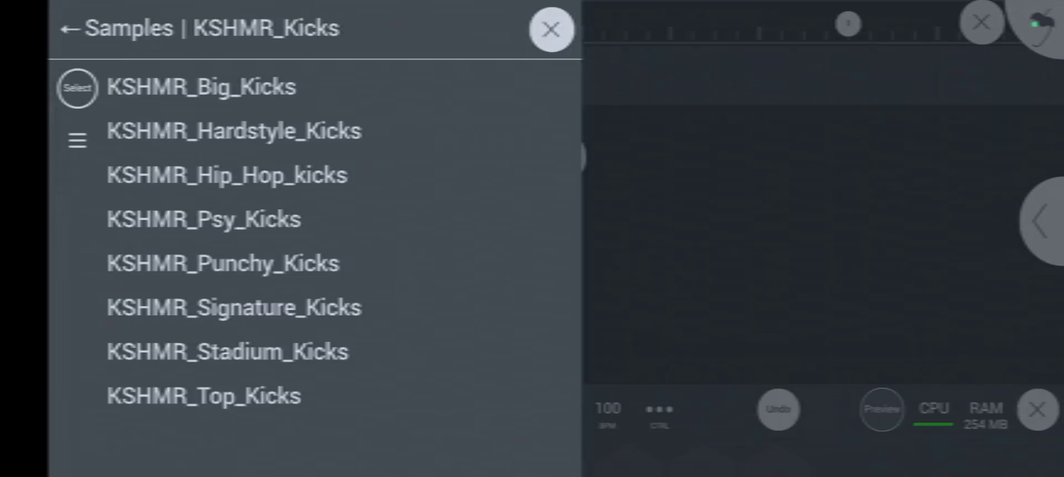
drag(147, 182, 148, 155)
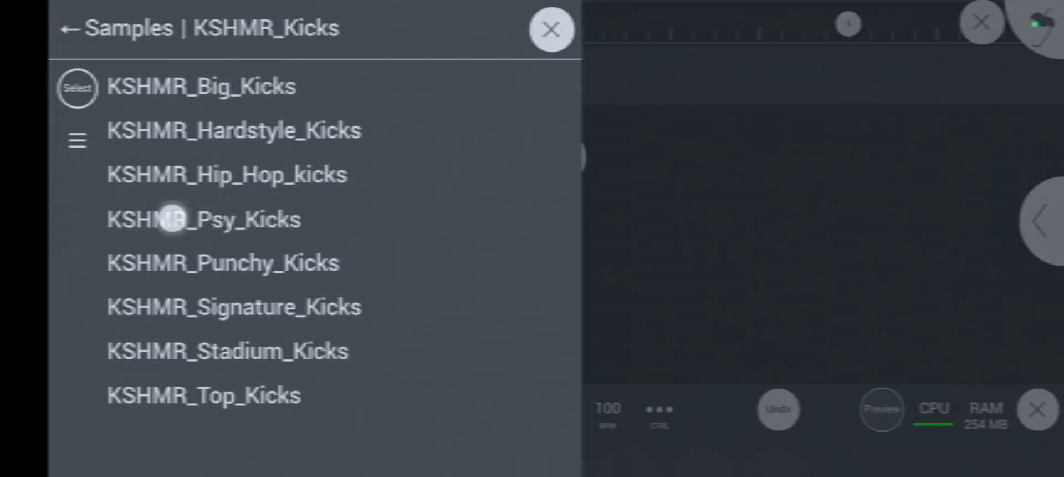
click(219, 216)
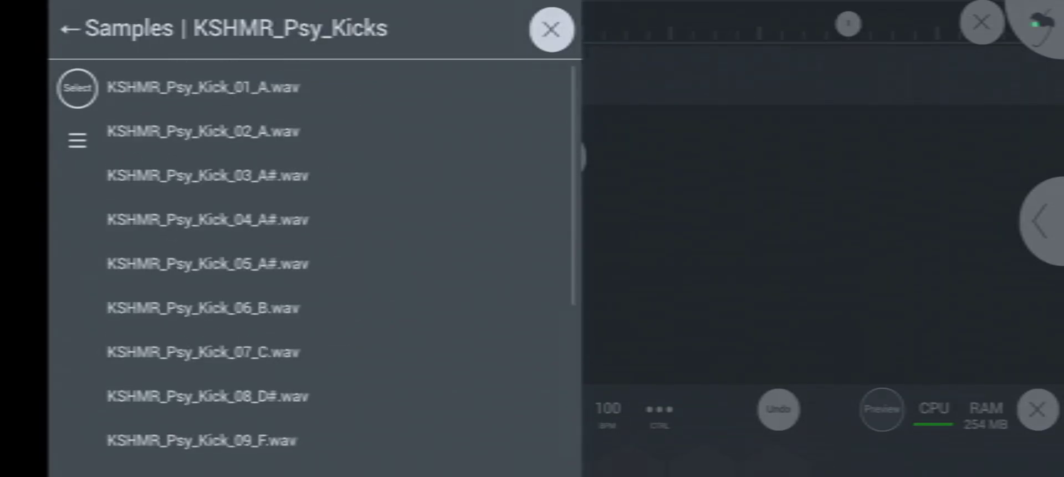
Audition Psy Kicks 01 A through 05 A#
click(194, 87)
click(194, 190)
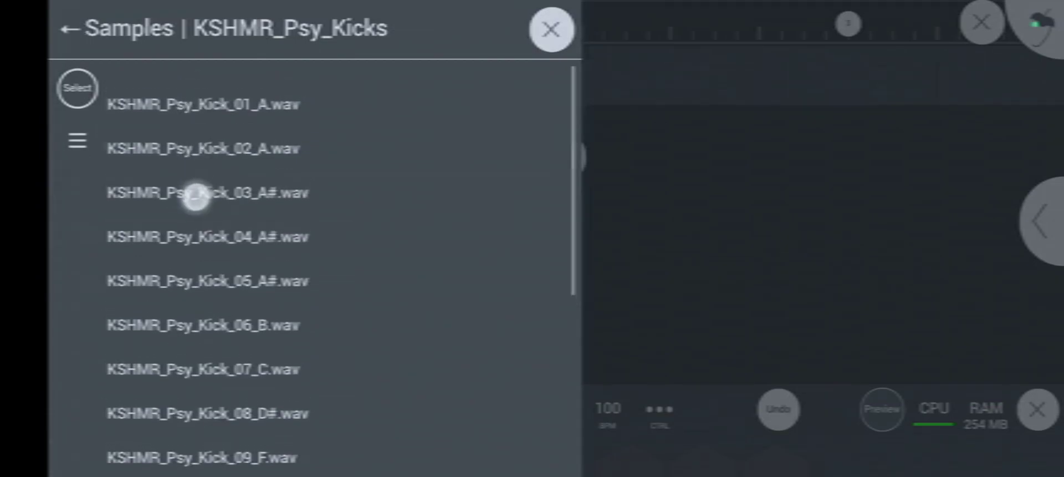
click(155, 305)
drag(183, 361, 183, 63)
mouse_move(191, 244)
mouse_down()
mouse_move(190, 422)
mouse_move(202, 321)
mouse_up()
click(225, 88)
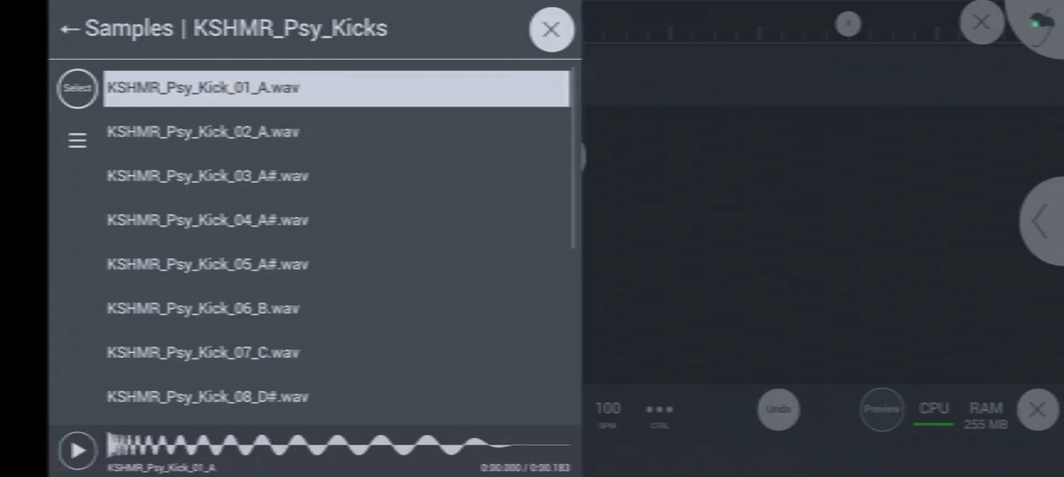
click(212, 127)
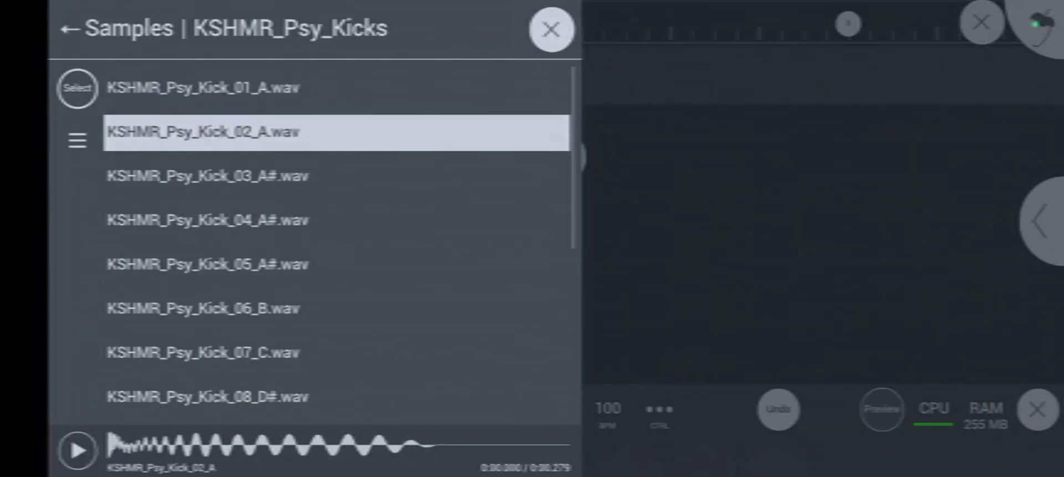
click(211, 176)
click(211, 222)
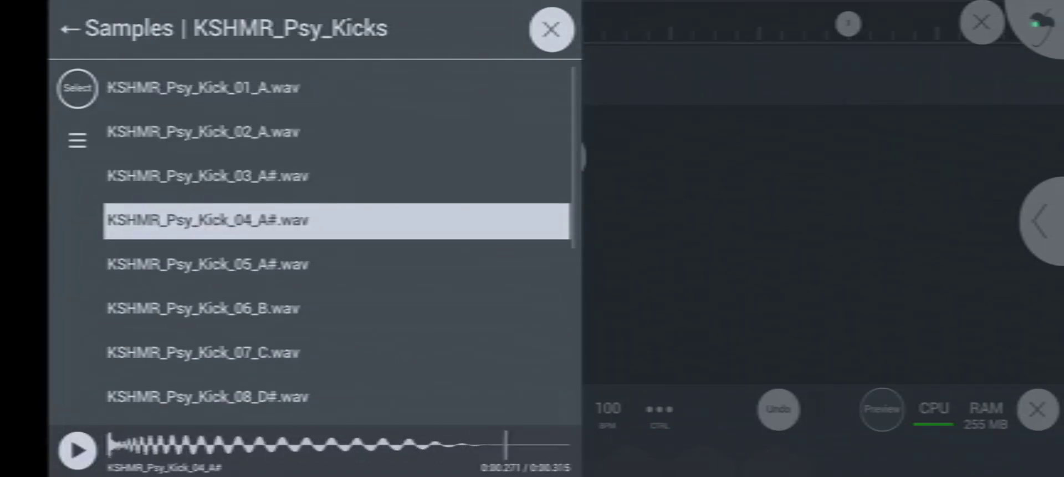
click(222, 264)
Audition Psy Kicks 06 B through 16 G#, settling back on Kick 15 G#
drag(225, 263, 185, 176)
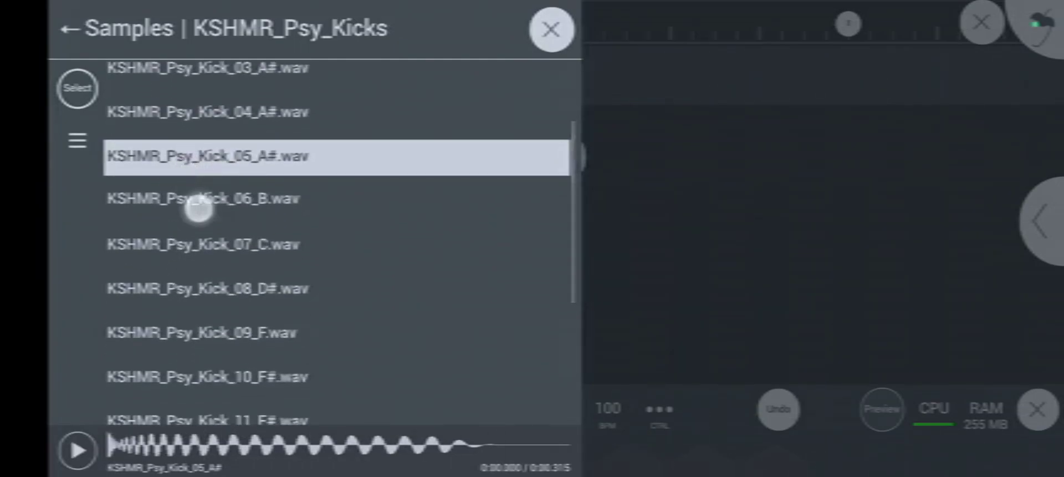
click(198, 210)
click(205, 257)
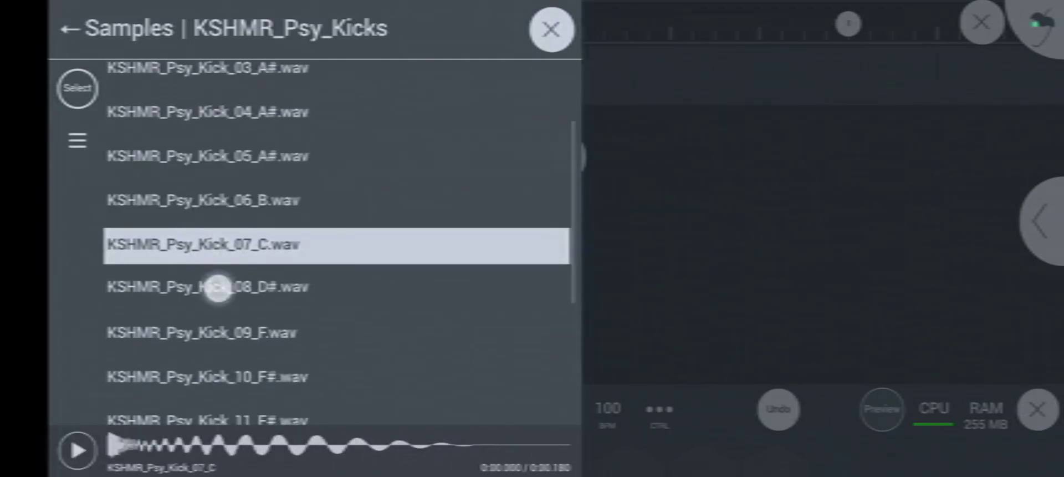
click(218, 286)
click(211, 333)
drag(172, 295, 148, 123)
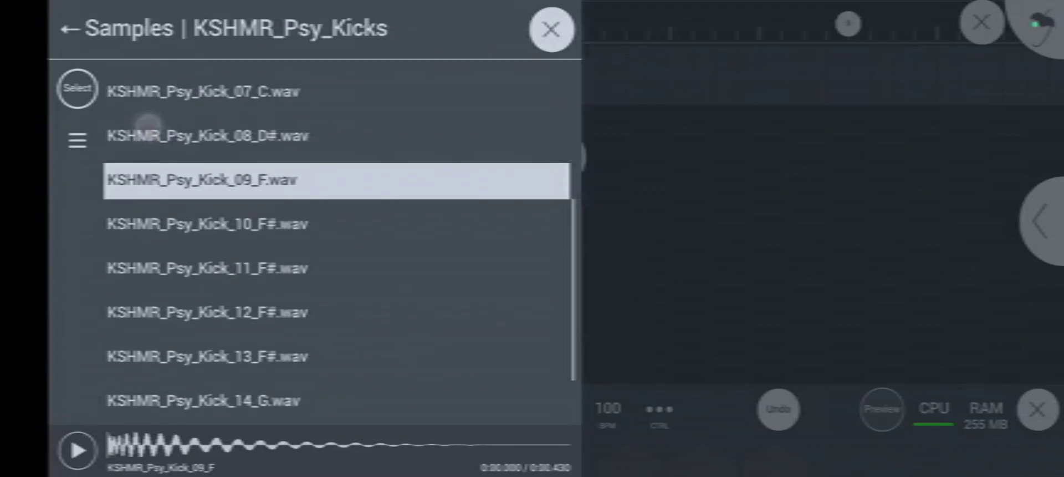
click(209, 236)
click(200, 279)
click(221, 324)
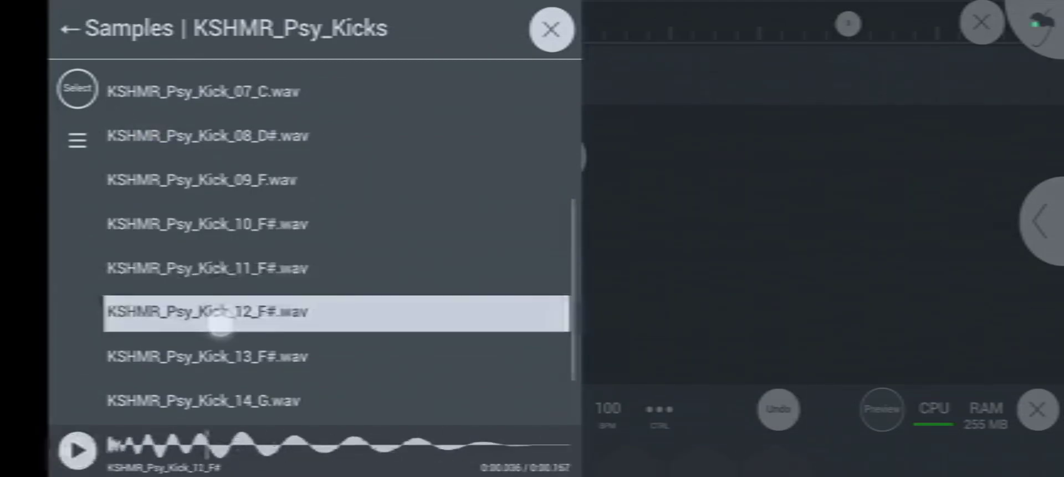
drag(190, 261, 164, 161)
click(209, 268)
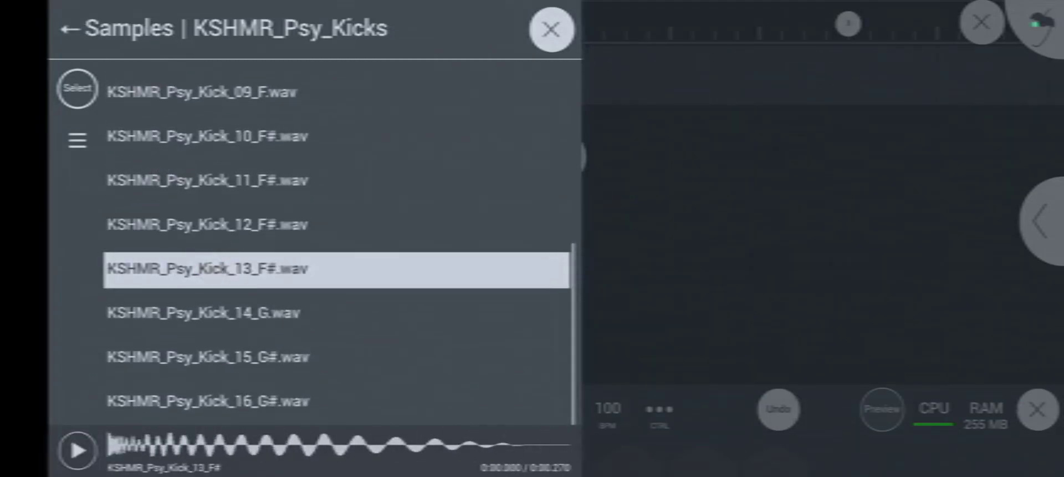
click(210, 314)
click(204, 357)
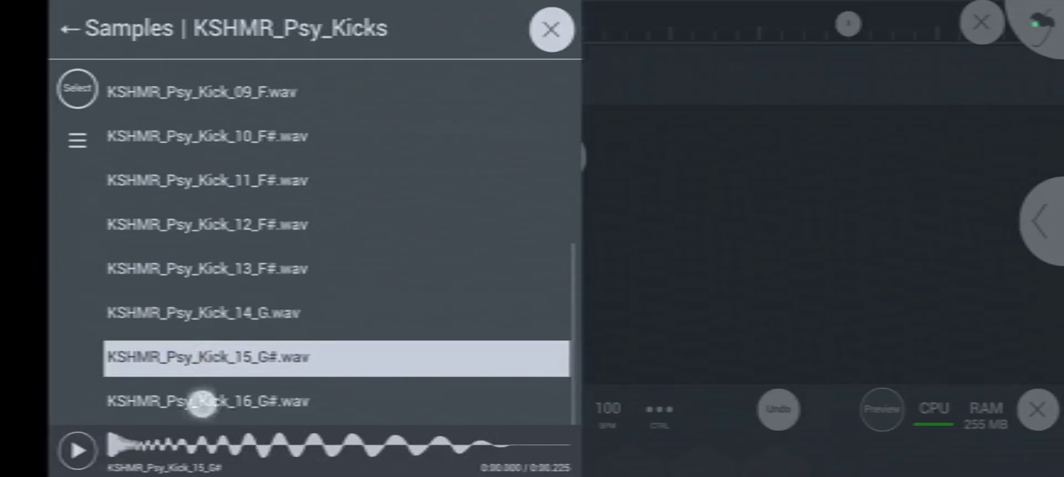
click(203, 402)
click(163, 357)
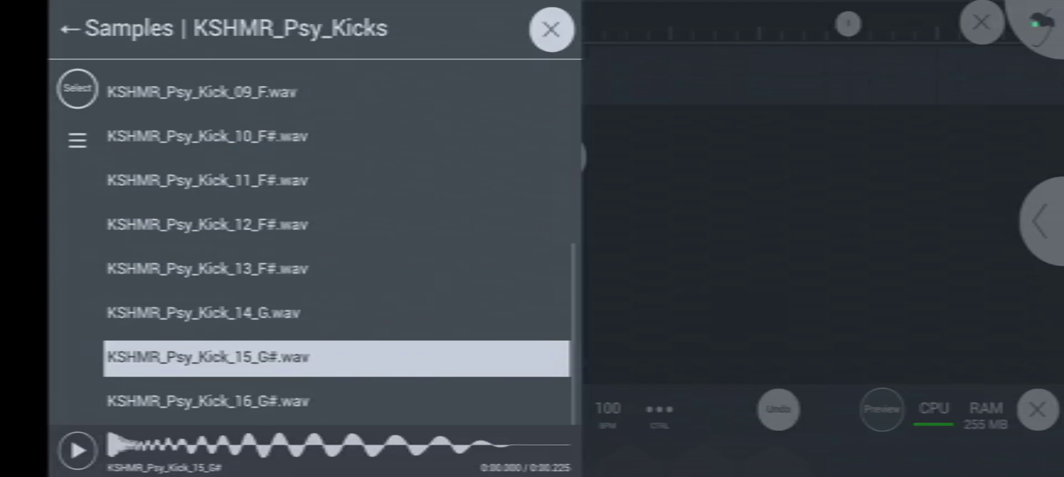
Load Psy Kick 15 G# into the channel and place four evenly spaced kick hits
click(204, 358)
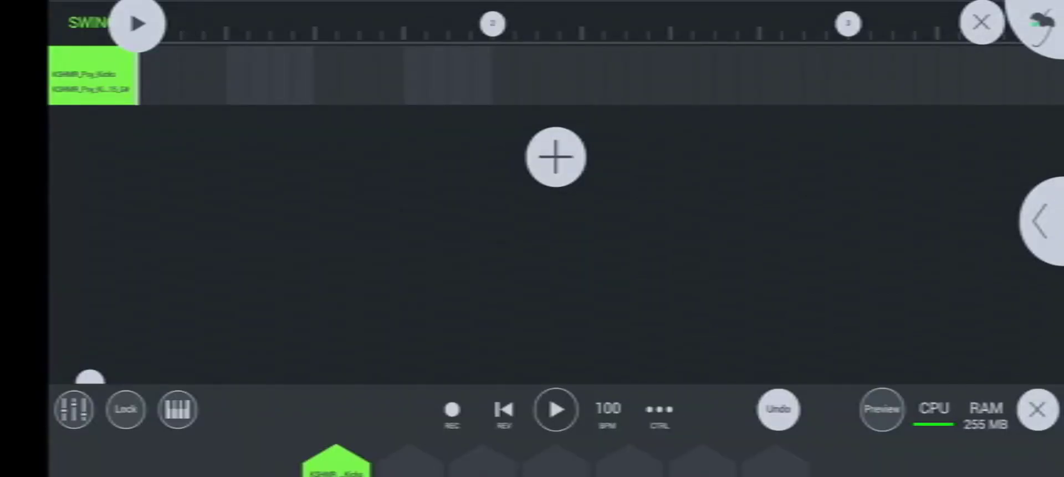
scroll(527, 300, up, 3)
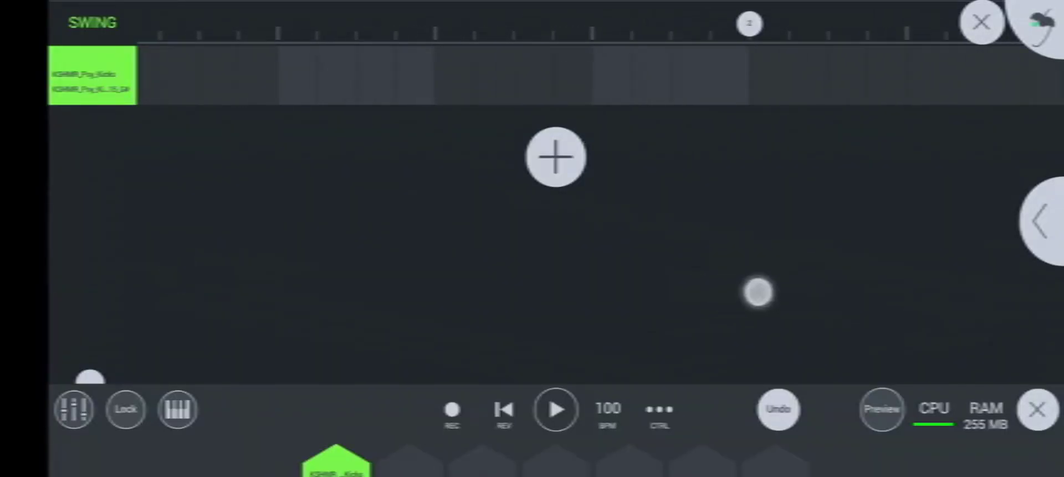
click(149, 88)
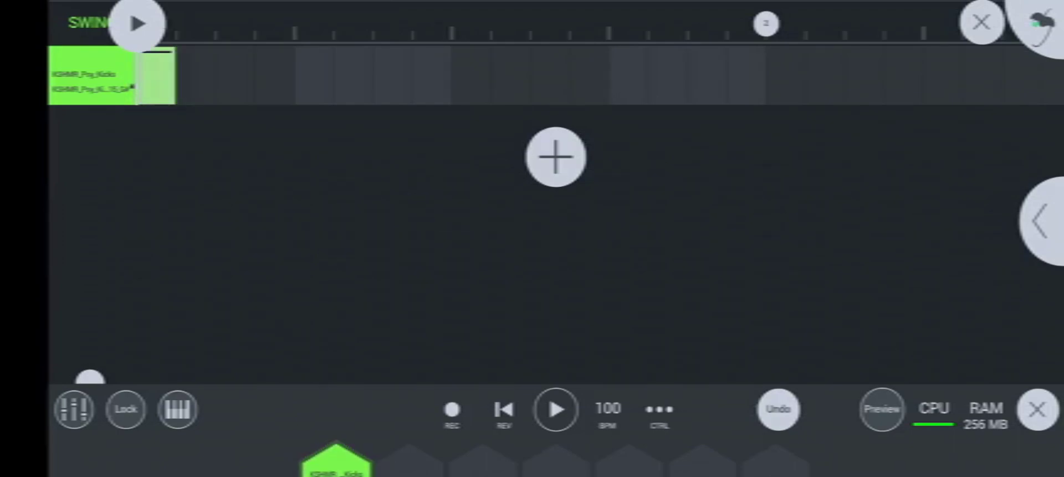
click(314, 78)
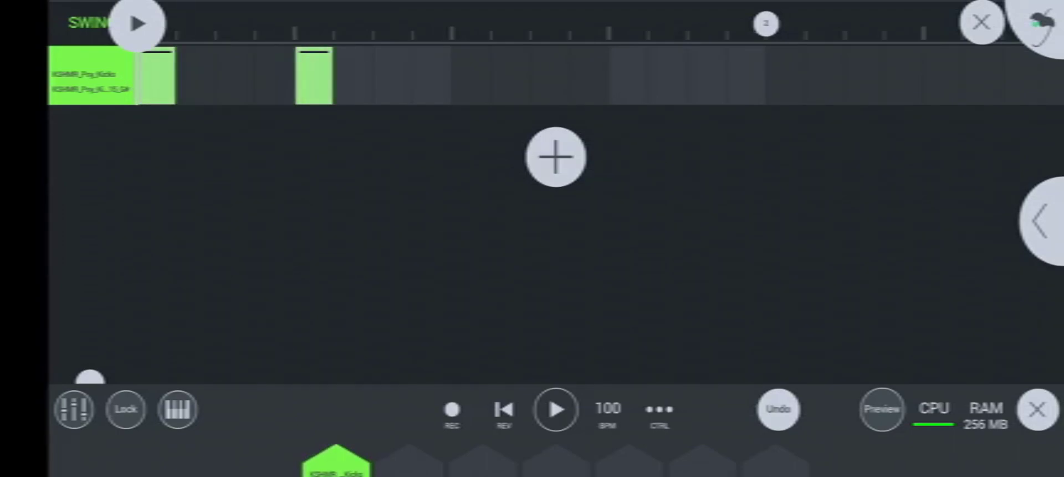
click(471, 77)
click(628, 78)
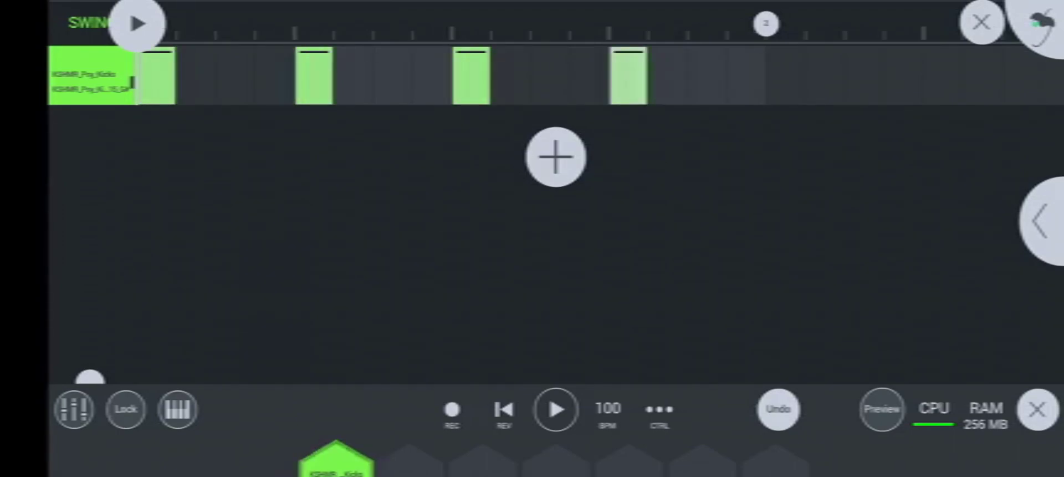
scroll(460, 299, down, 3)
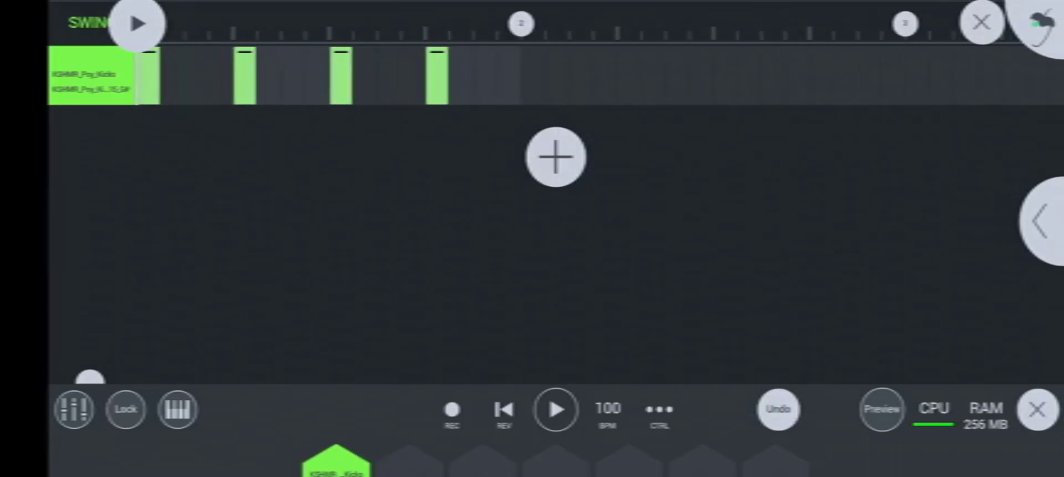
Return to the playlist, play Drums 2, then stop and rewind
click(982, 22)
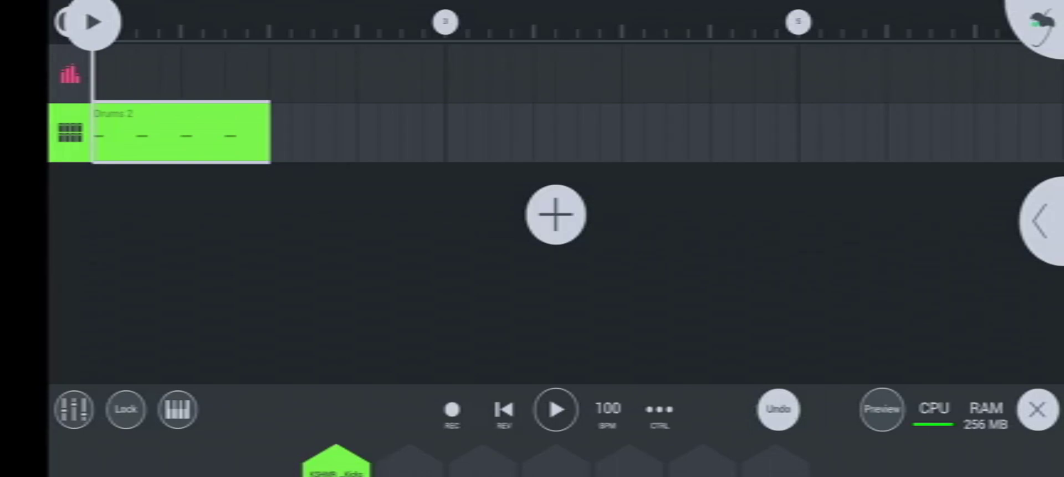
click(93, 22)
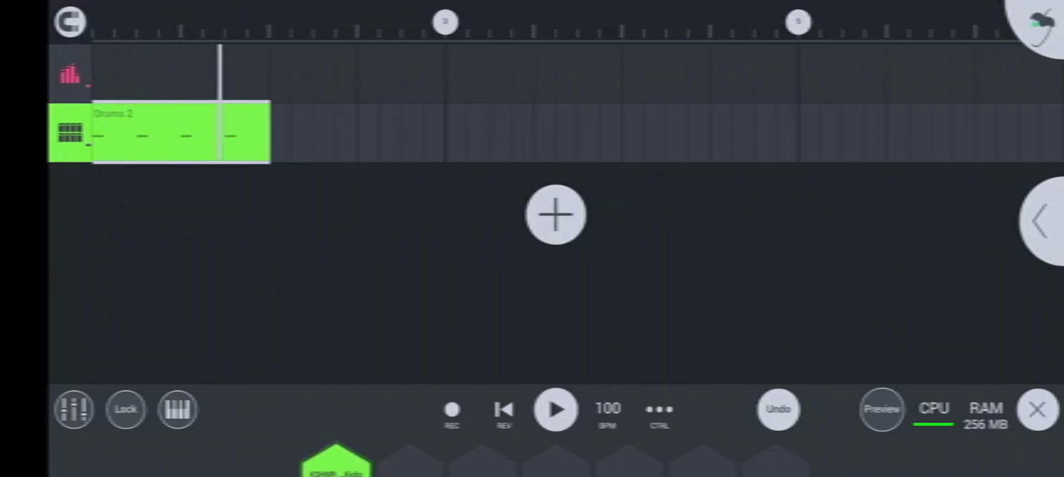
click(556, 409)
click(504, 409)
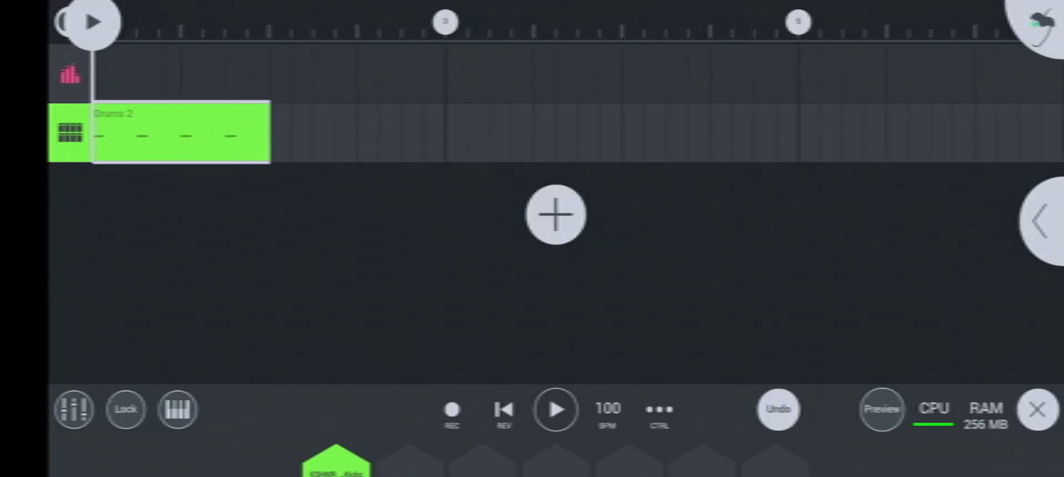
Add another empty drums channel and browse its Hat samples folder
click(555, 214)
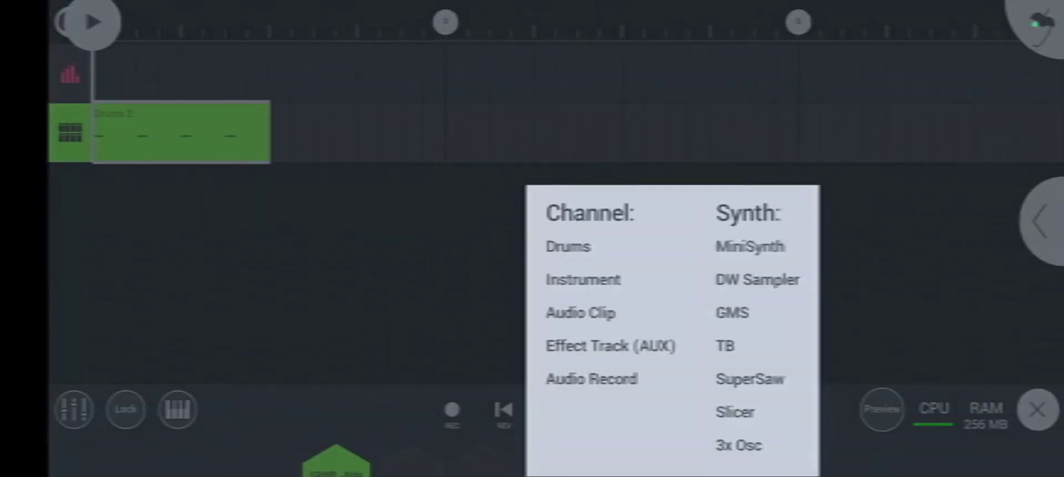
click(568, 246)
click(551, 29)
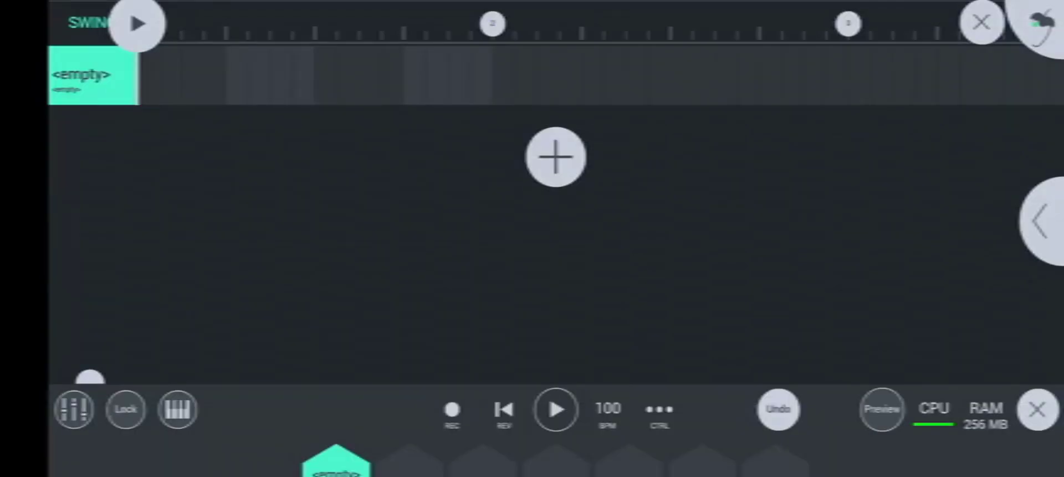
click(74, 77)
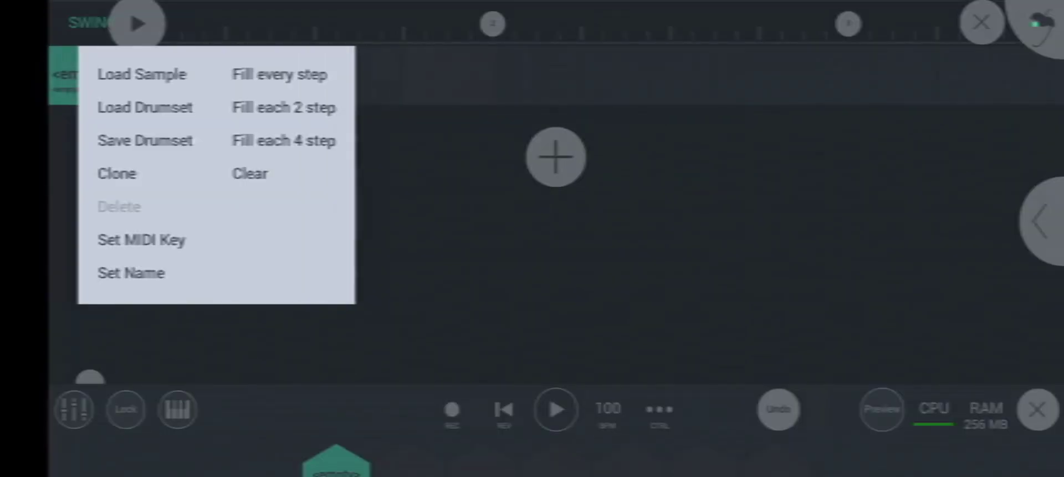
click(142, 74)
click(73, 175)
Audition Attack Hats 01 through 07 and load Attack Hat 01
click(114, 87)
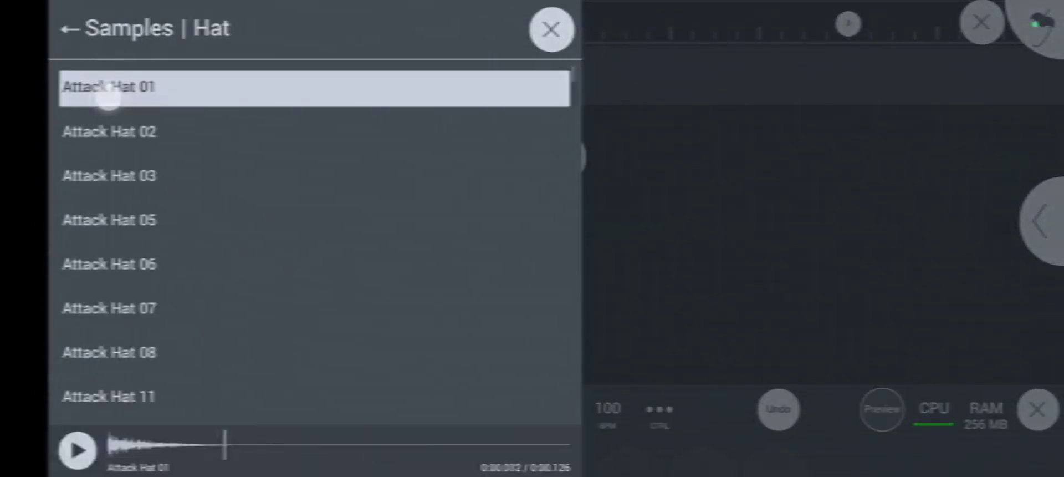
drag(276, 85, 452, 80)
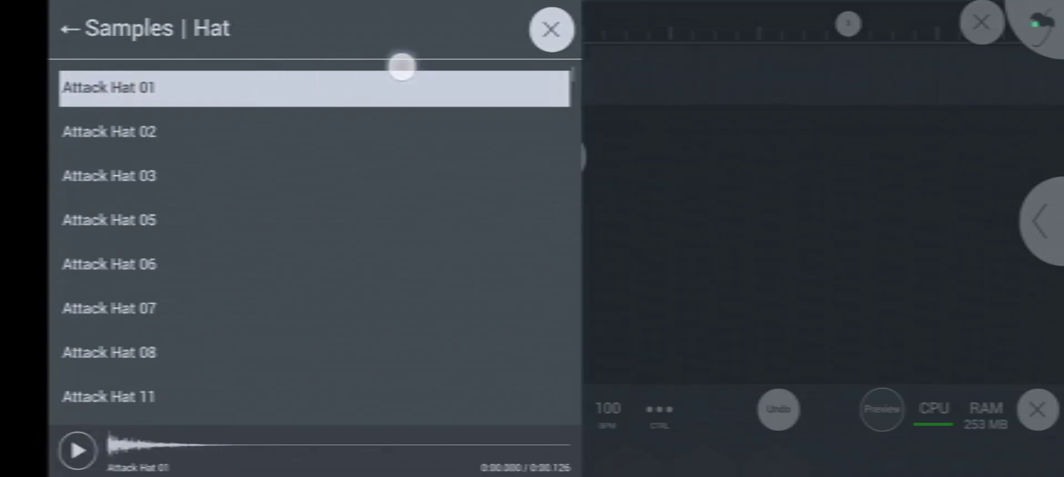
click(387, 126)
click(393, 169)
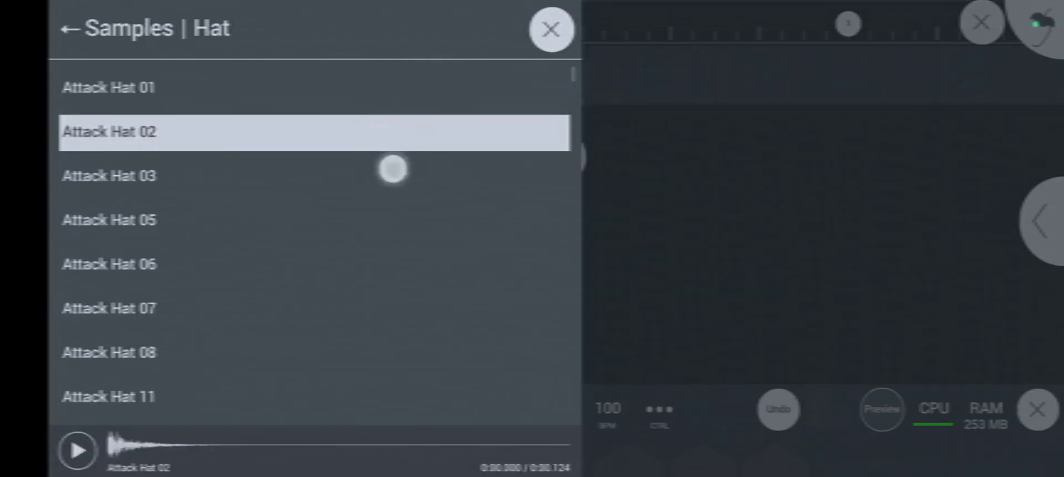
click(371, 215)
click(336, 264)
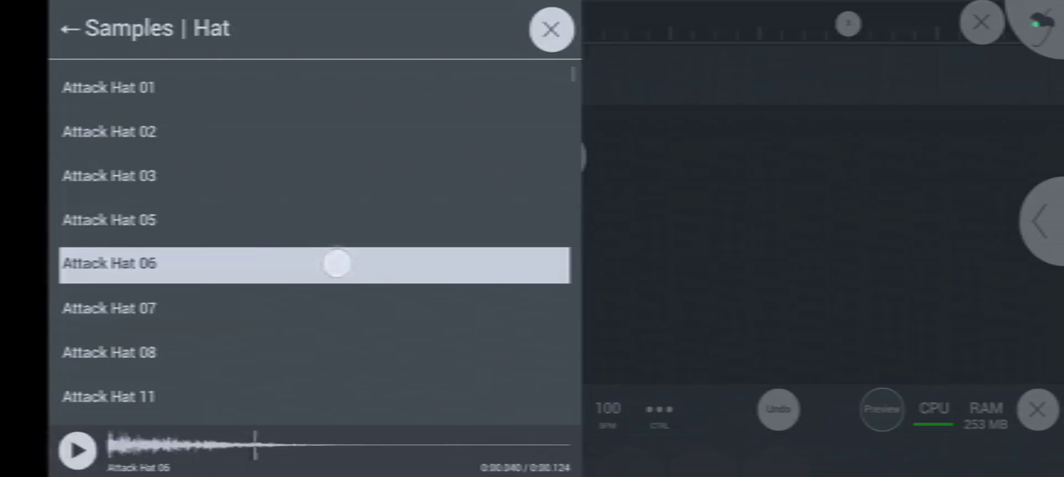
click(333, 310)
click(268, 71)
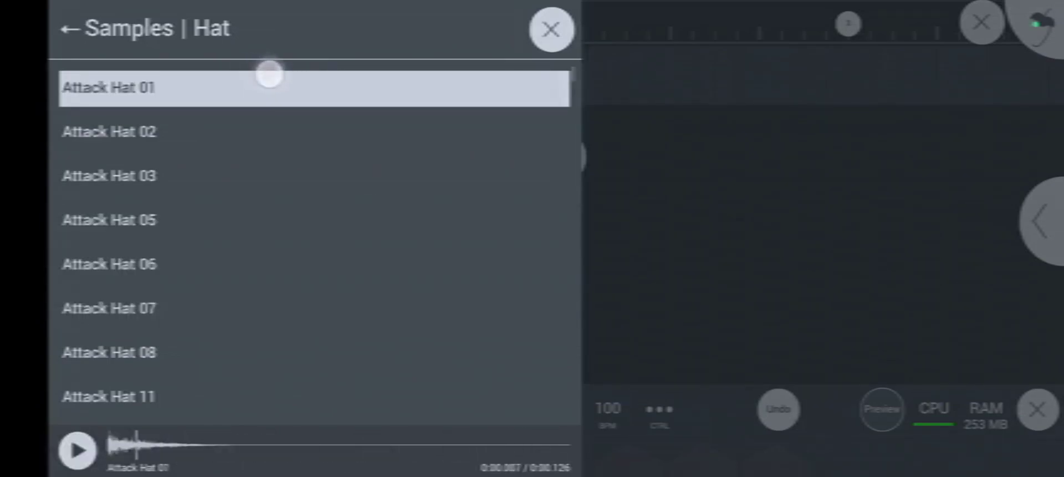
click(876, 270)
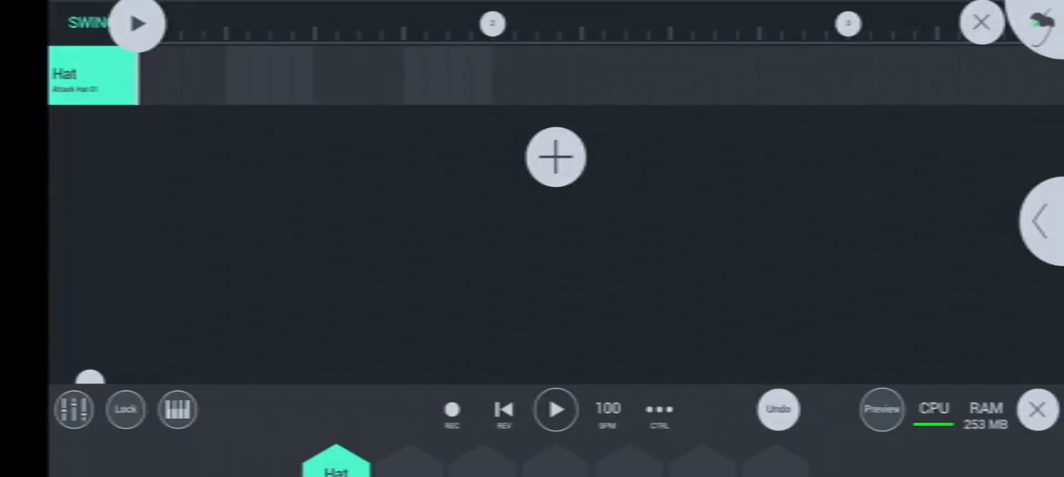
Fill every other step of the Hat channel with Attack Hat 01
drag(695, 269, 803, 261)
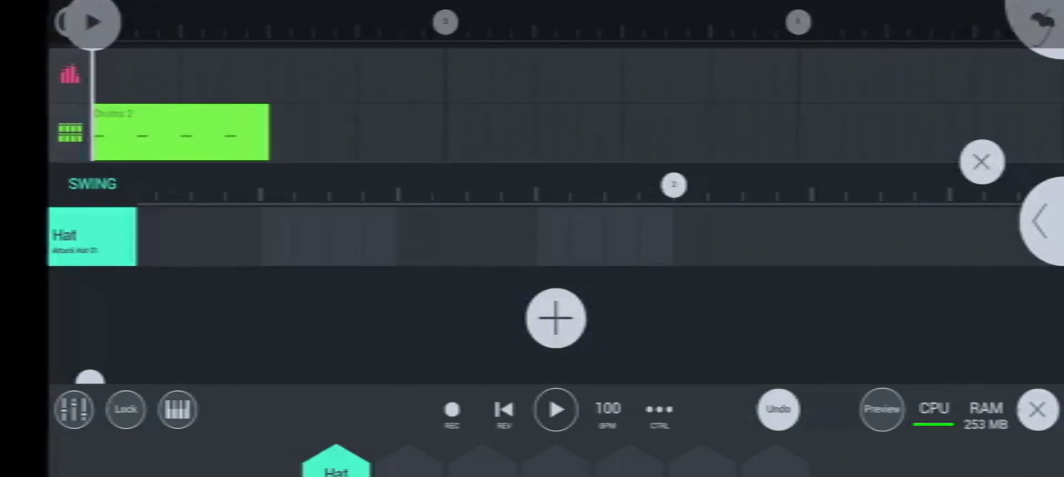
mouse_move(532, 3)
mouse_down()
mouse_move(532, 333)
mouse_move(532, 56)
mouse_up()
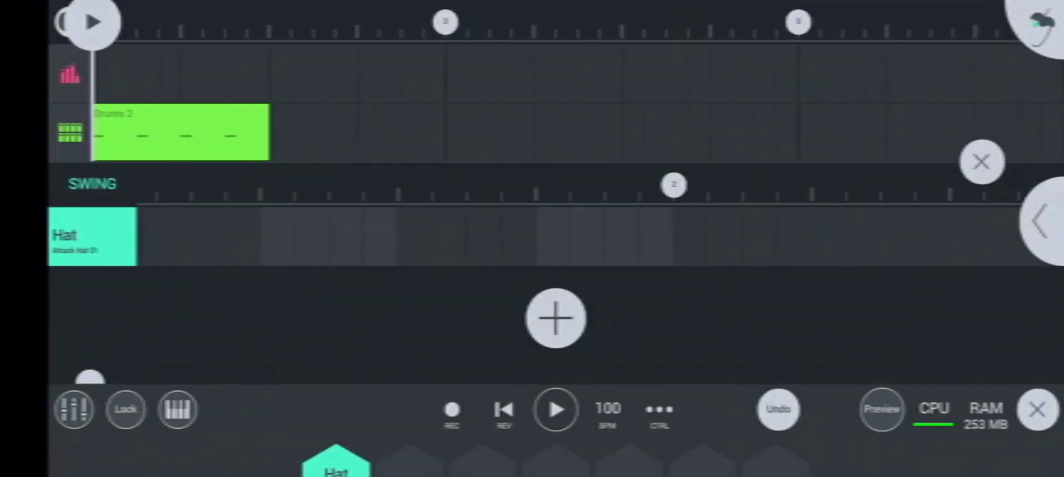
drag(85, 191, 85, 28)
click(86, 76)
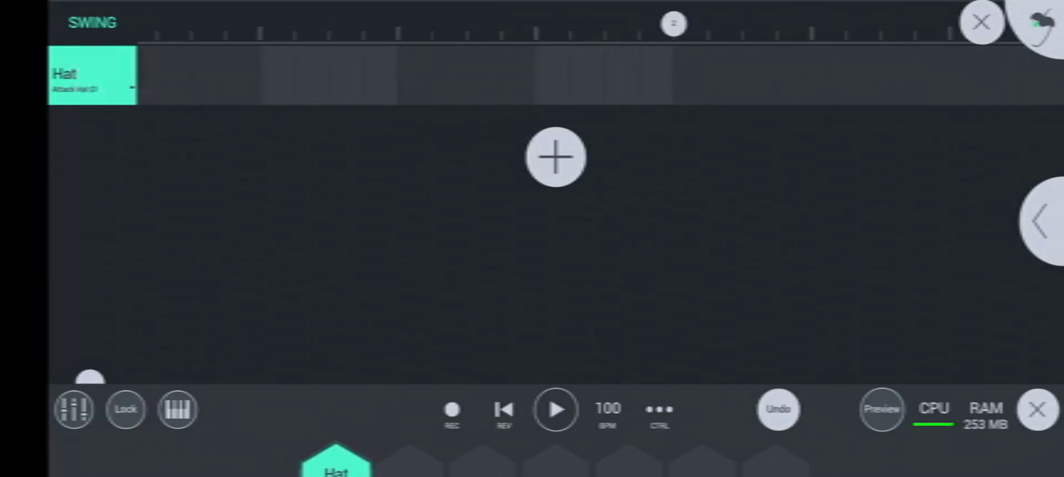
click(72, 86)
click(284, 107)
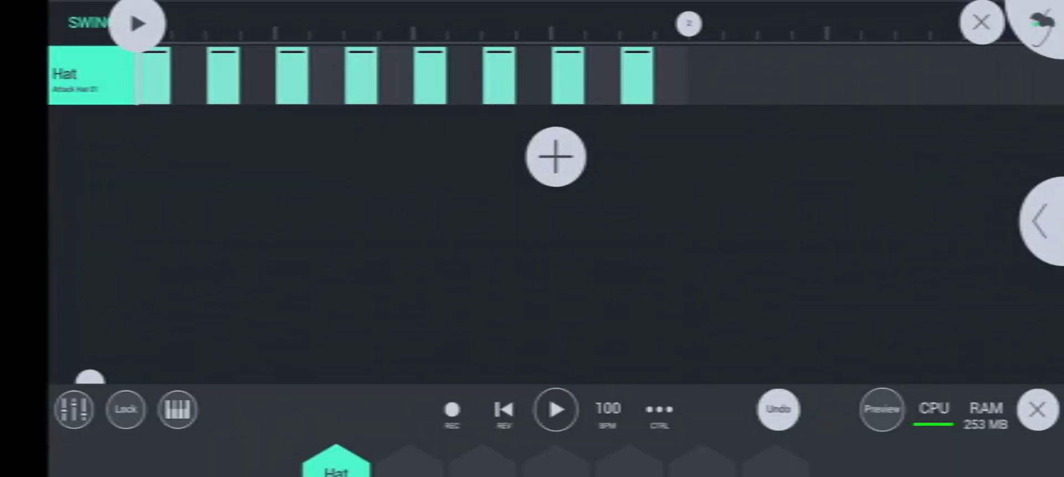
Play the kick and hat patterns together, then stop and rewind
drag(88, 33, 89, 222)
click(91, 22)
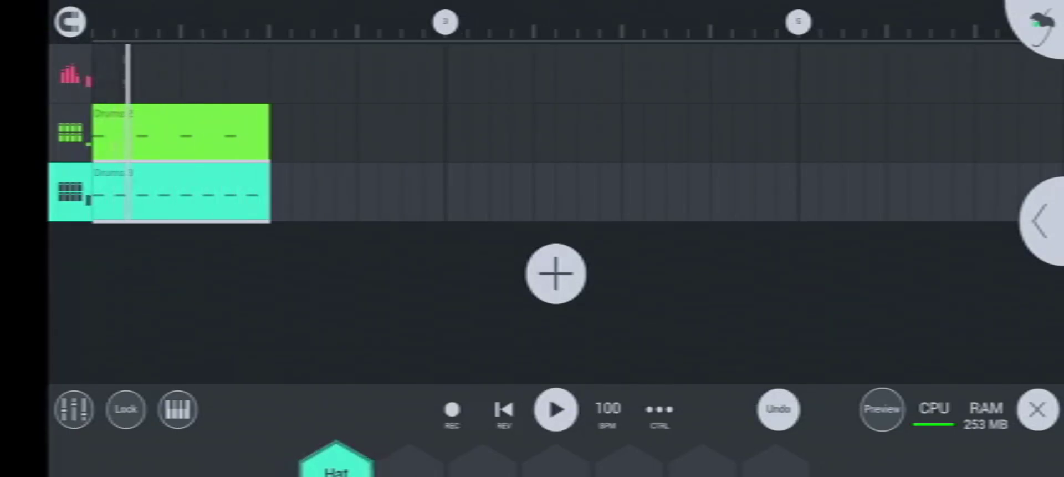
click(557, 409)
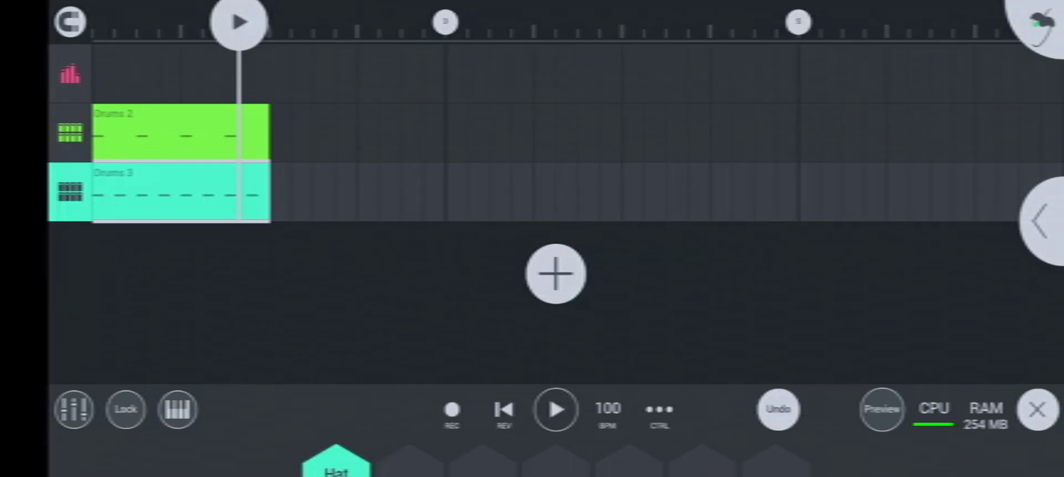
click(521, 416)
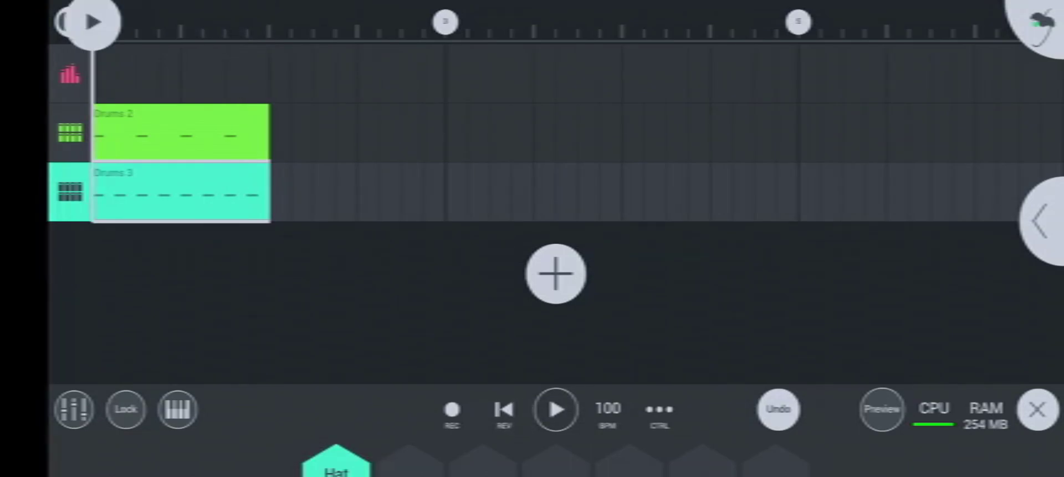
Add an empty drums channel and browse to KSHMR_Snares > KSHMR_Hip_Hop_Snares
click(556, 273)
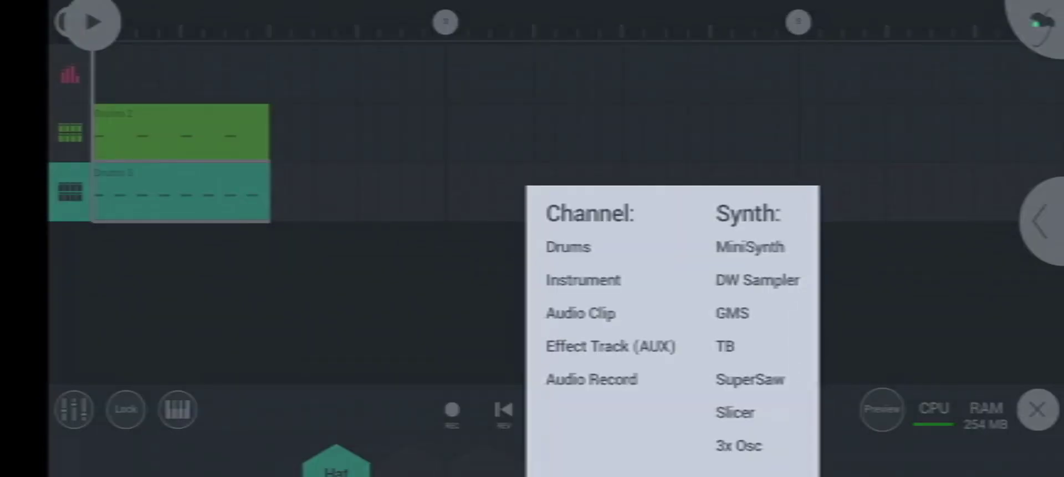
click(606, 244)
click(717, 290)
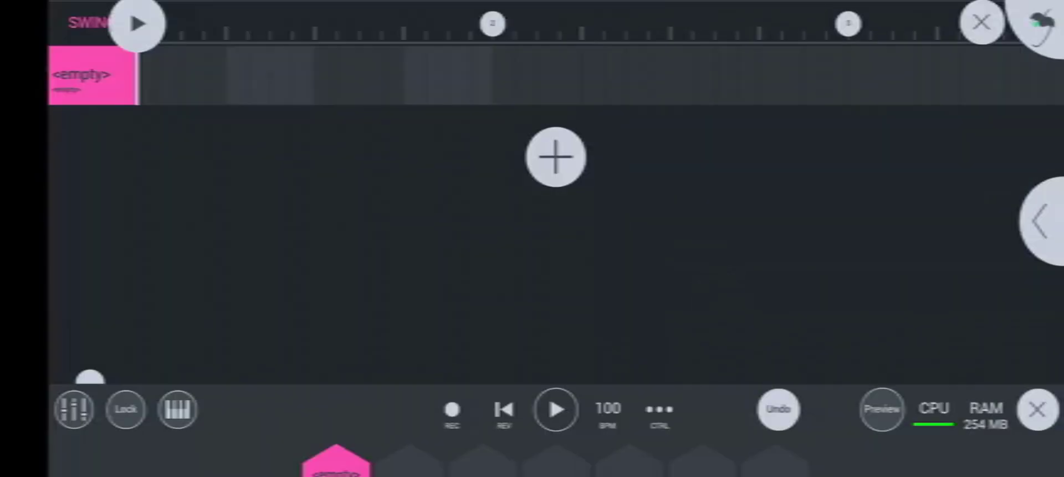
click(78, 92)
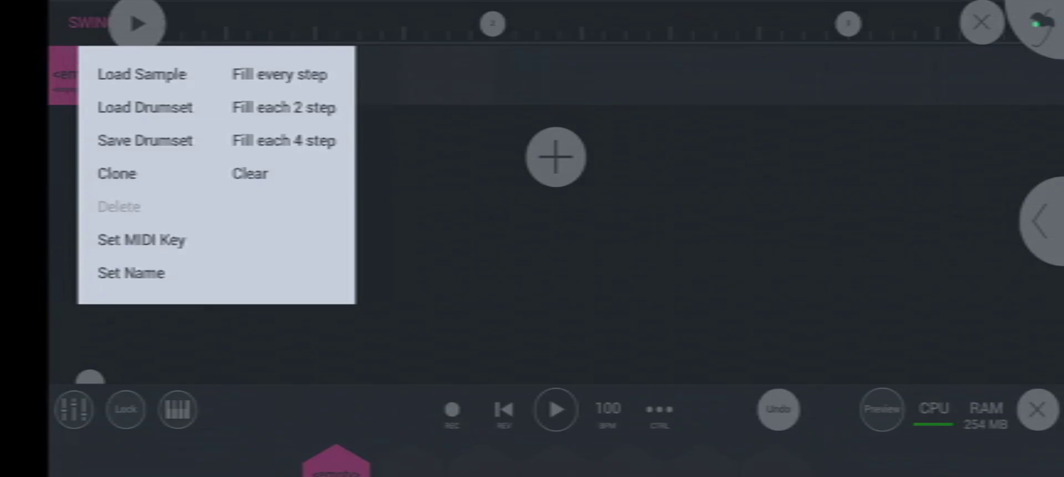
click(117, 72)
click(105, 87)
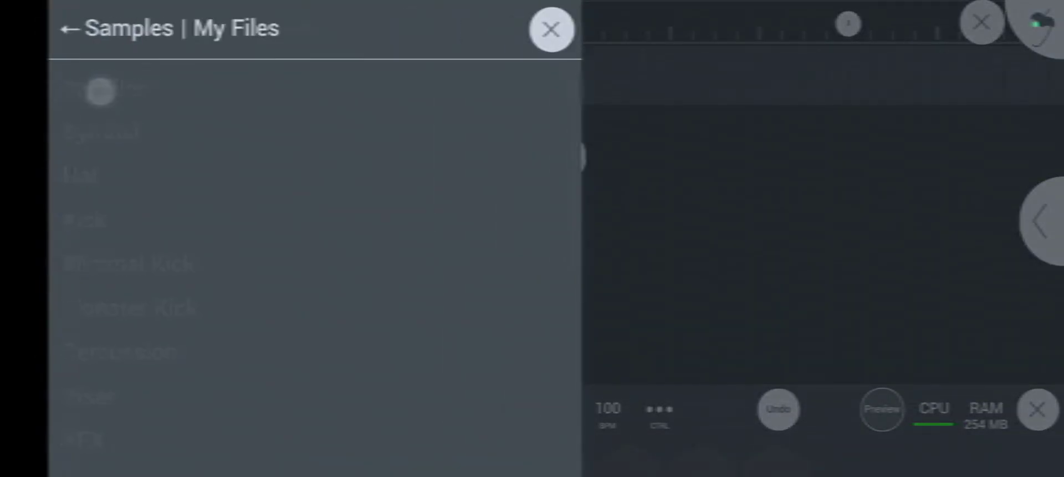
click(219, 86)
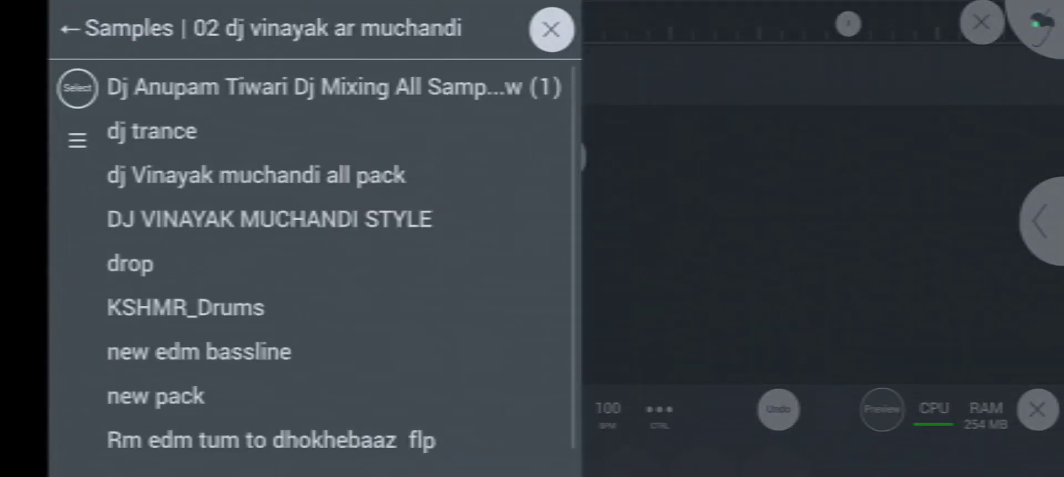
drag(139, 333, 143, 200)
click(147, 286)
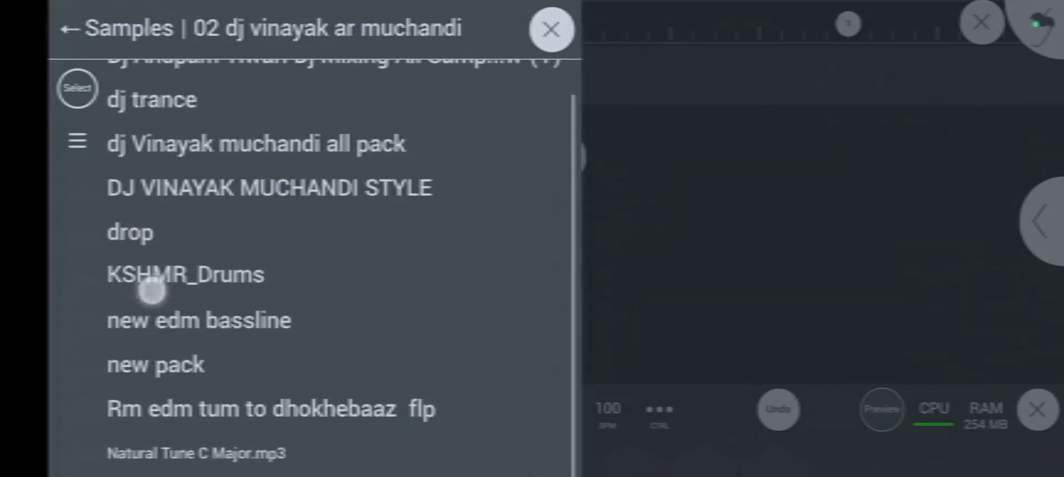
drag(151, 300, 135, 150)
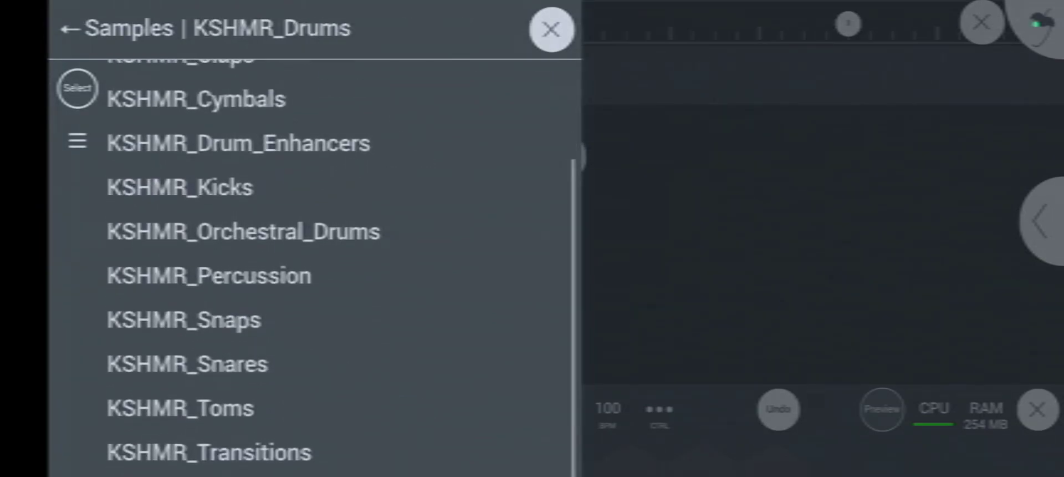
click(177, 364)
click(175, 175)
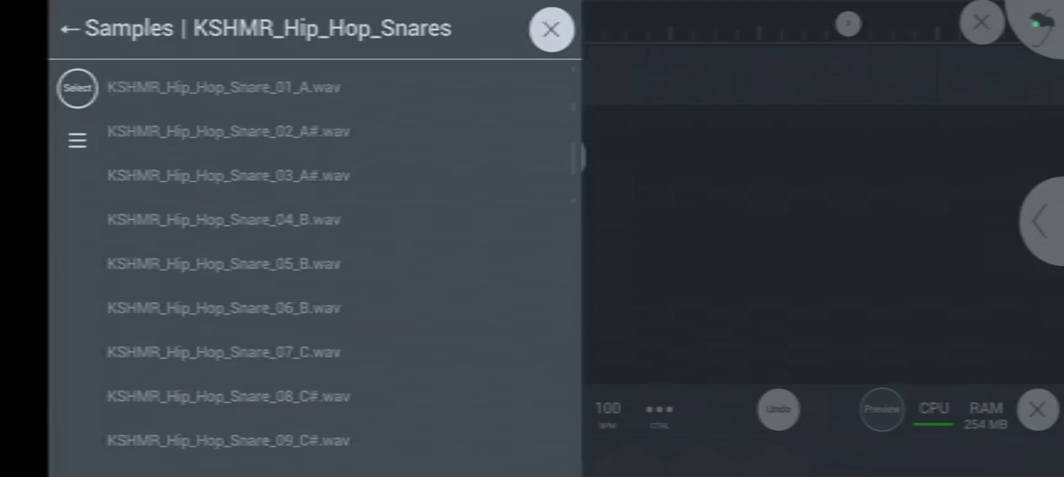
Load Hip Hop Snare 02 A# and place two snare hits in the bar
click(173, 89)
click(227, 132)
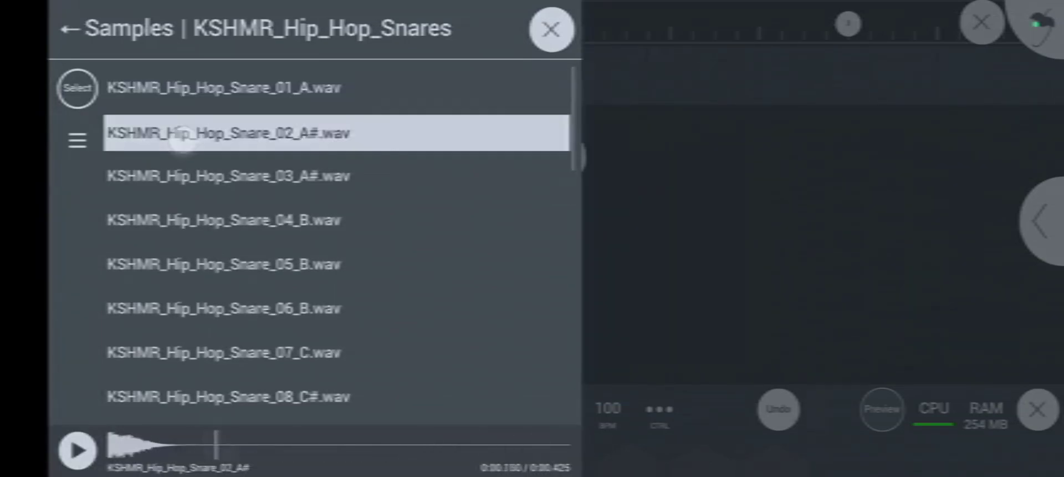
click(771, 280)
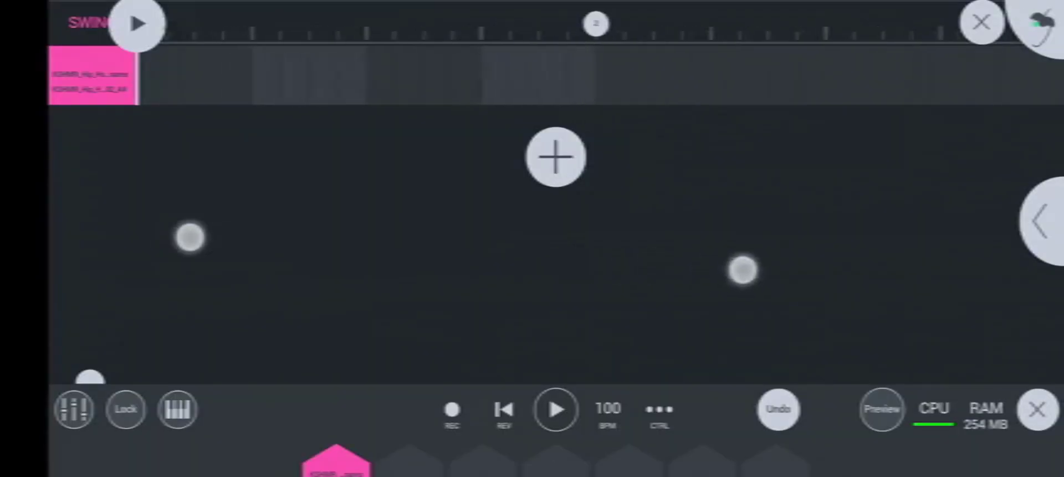
drag(742, 269, 910, 251)
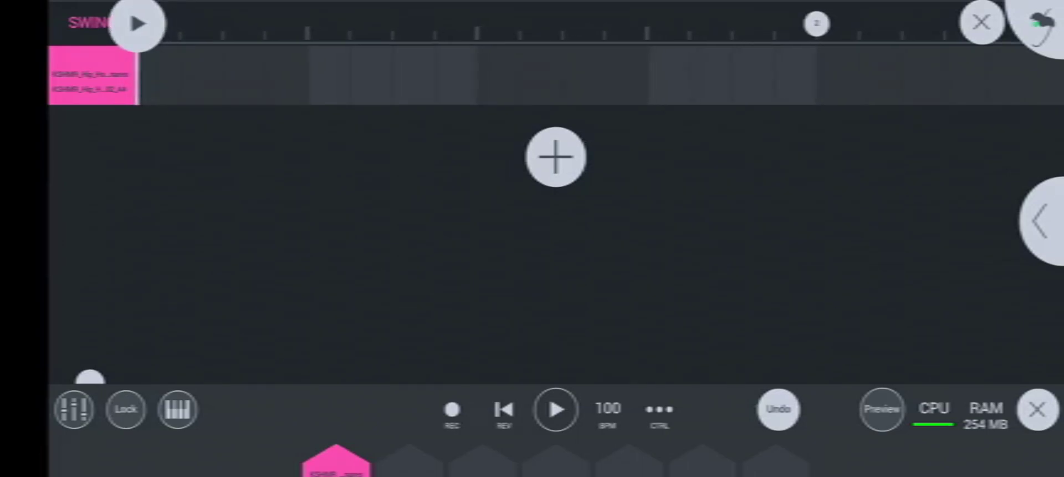
click(285, 75)
click(626, 76)
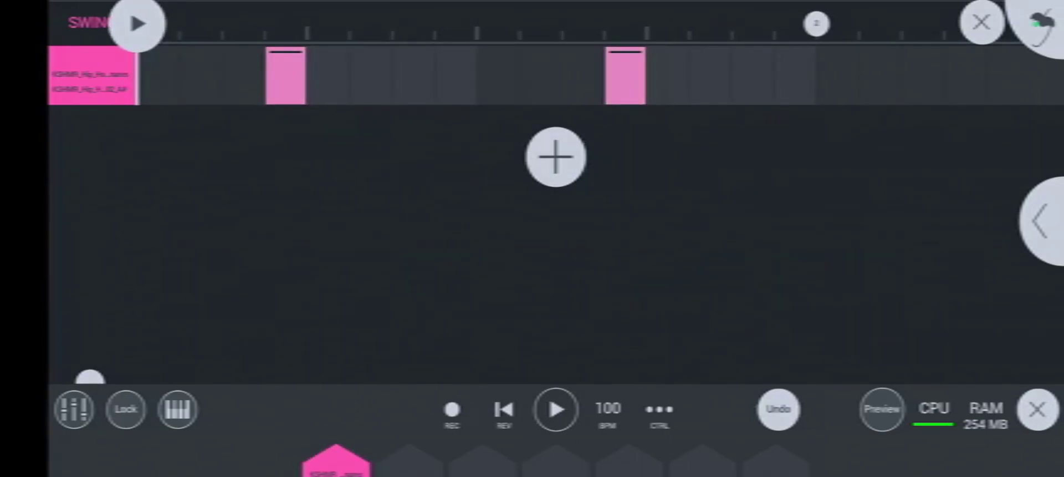
Audition snares 01, 04, 05 and 06, then load Snare 06 B and add one hit
click(556, 157)
click(183, 89)
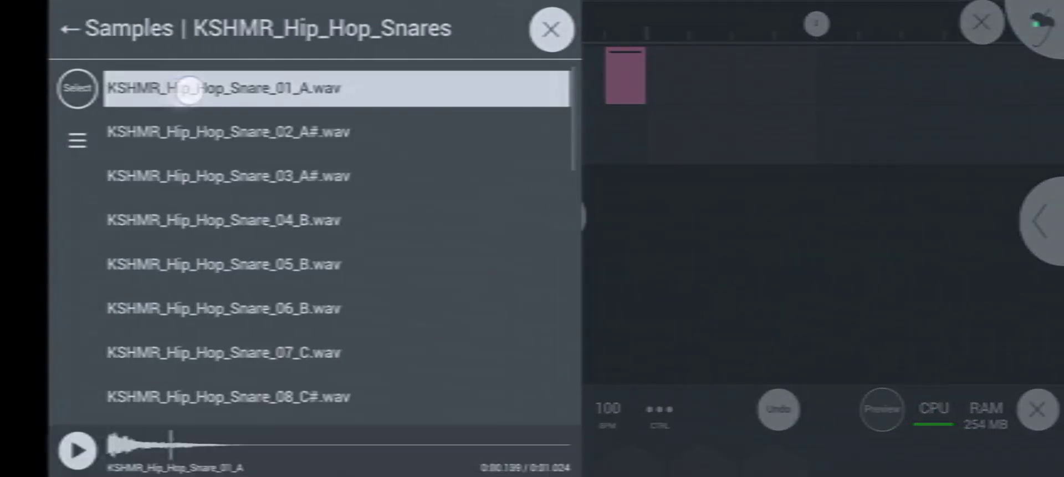
click(185, 219)
click(178, 265)
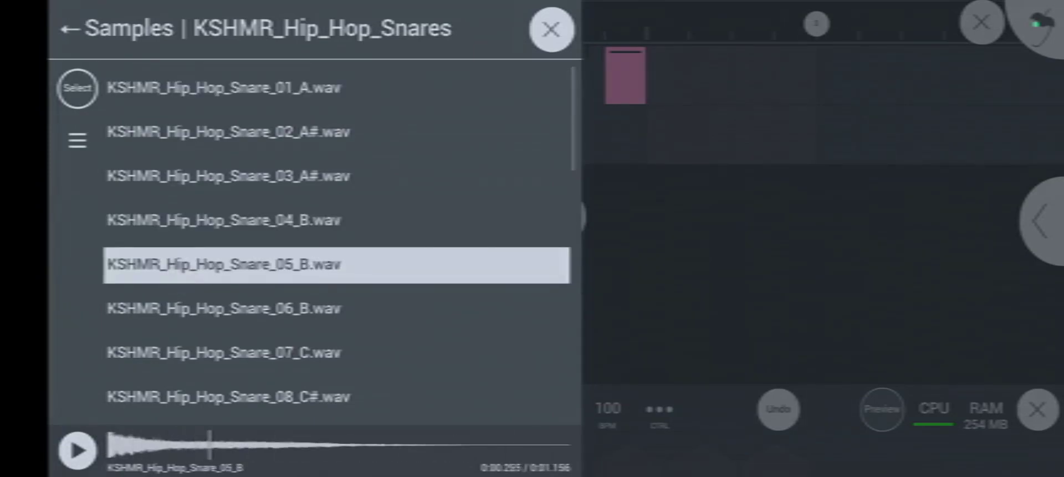
click(183, 308)
scroll(333, 266, down, 2)
click(185, 238)
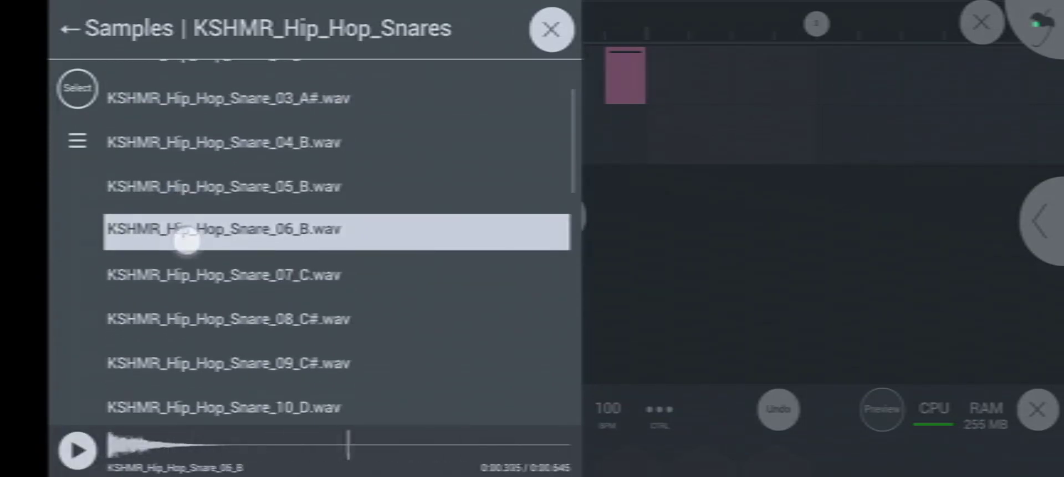
click(405, 143)
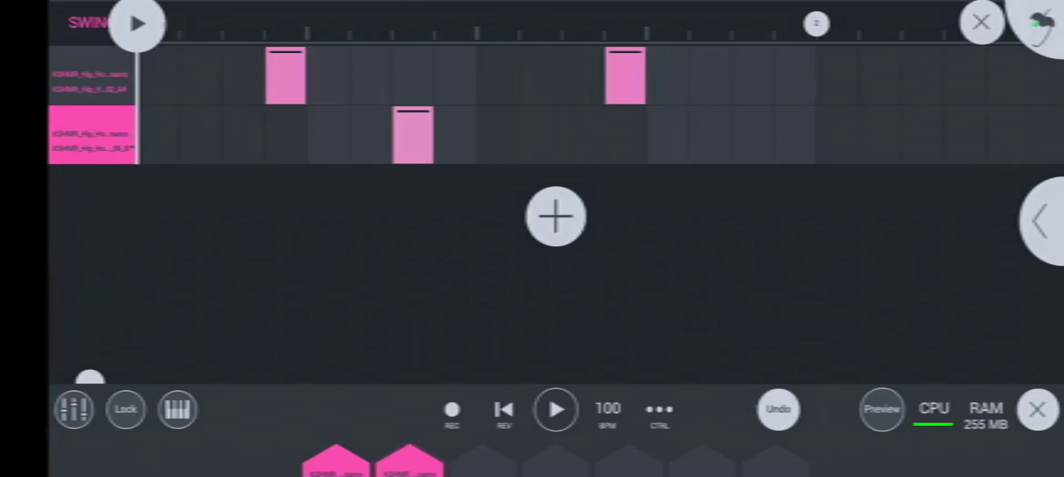
click(754, 139)
Return to the arrangement and play the drum patterns twice from the start
click(981, 23)
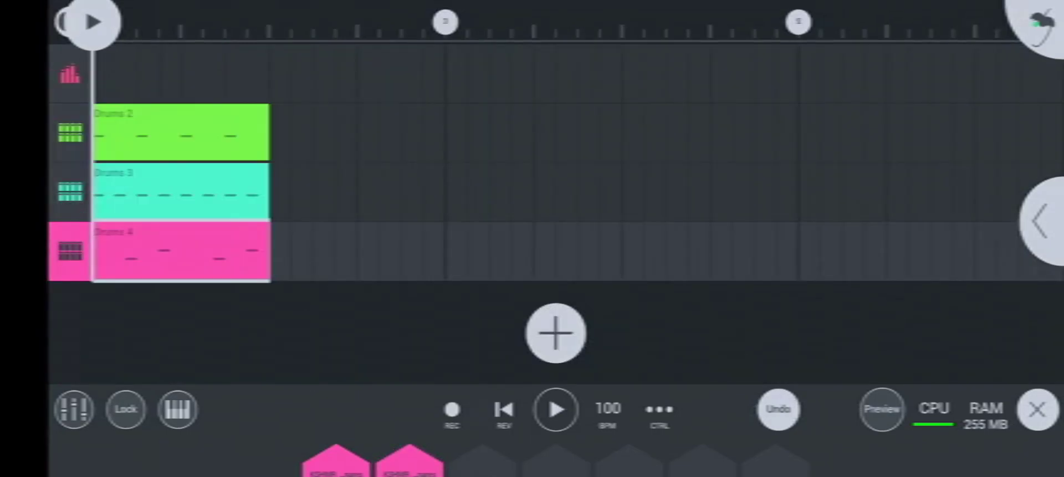
click(556, 409)
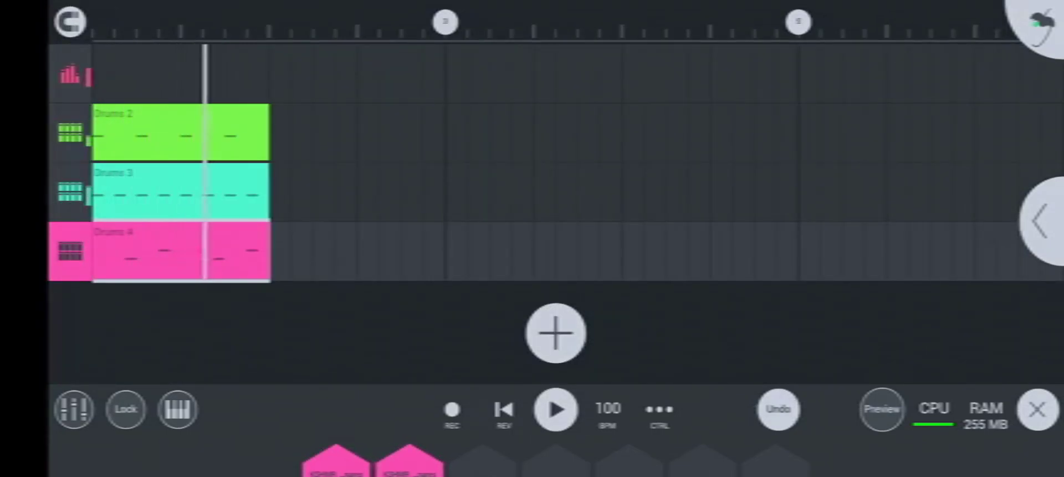
click(556, 409)
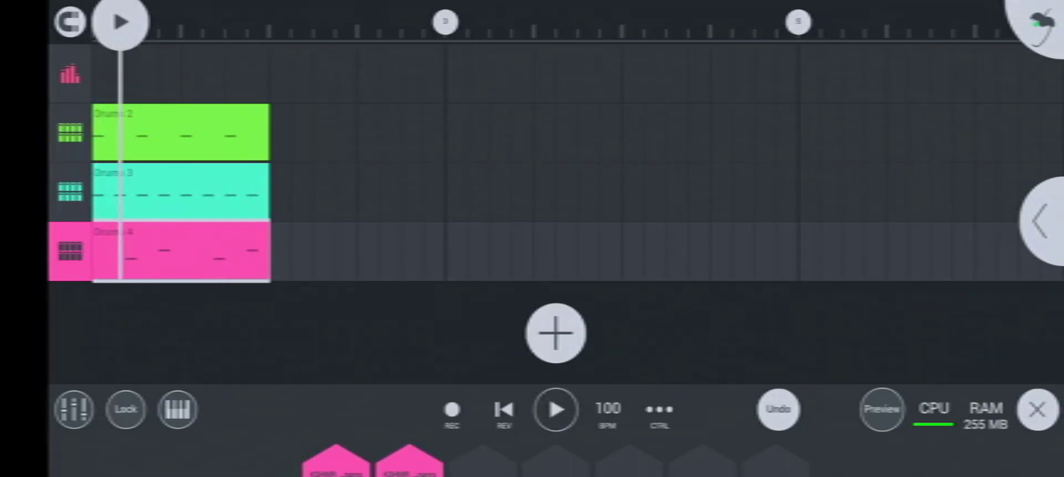
click(504, 409)
click(556, 409)
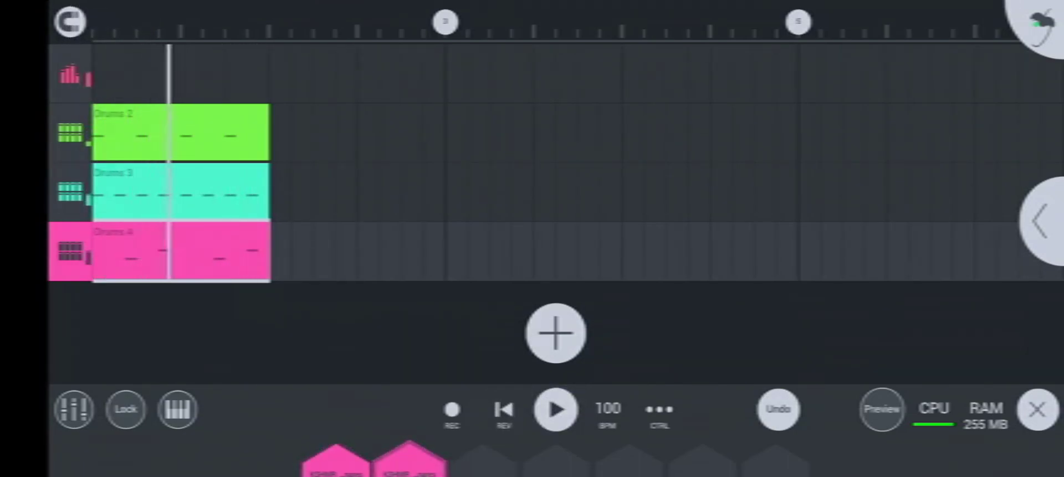
click(556, 409)
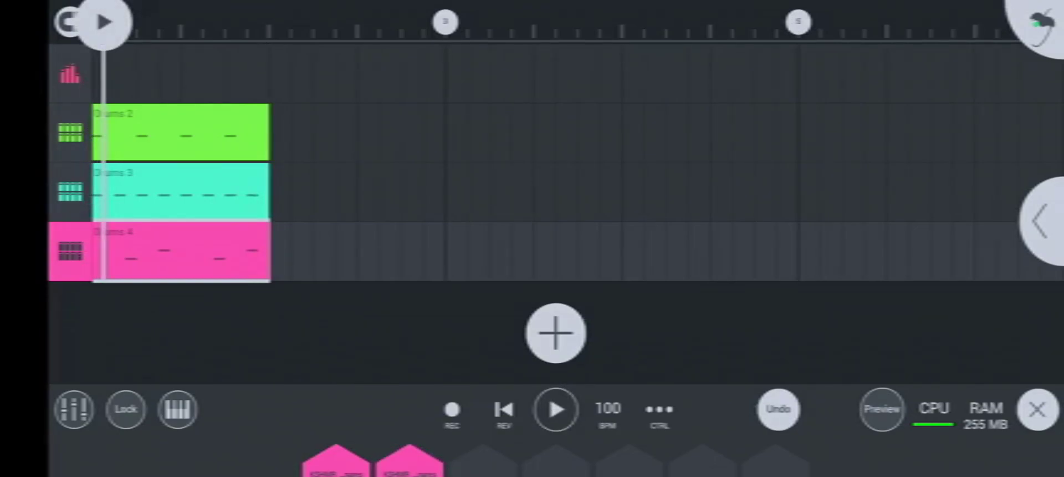
Stretch the Drums 2, 3 and 4 patterns to bar 5 and play them back
drag(326, 125, 247, 283)
drag(285, 191, 850, 238)
click(905, 233)
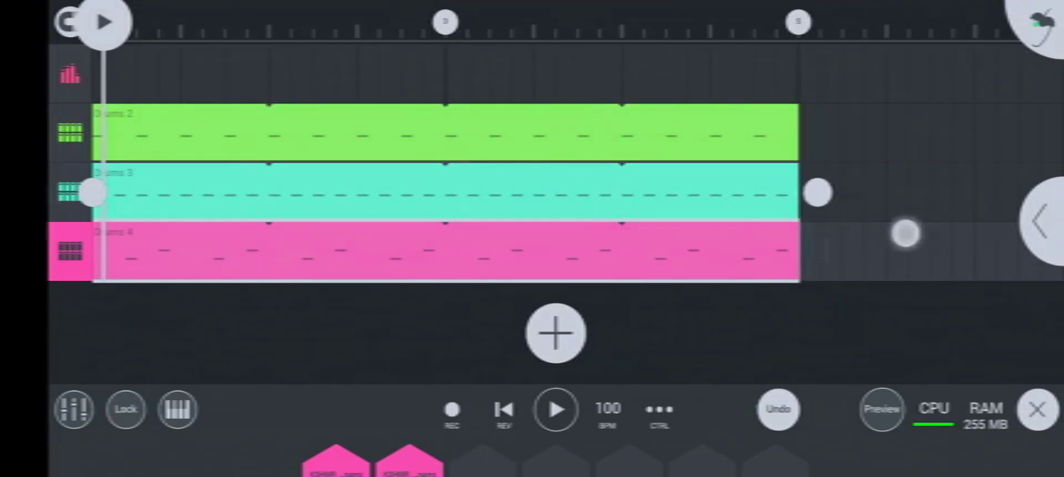
click(557, 409)
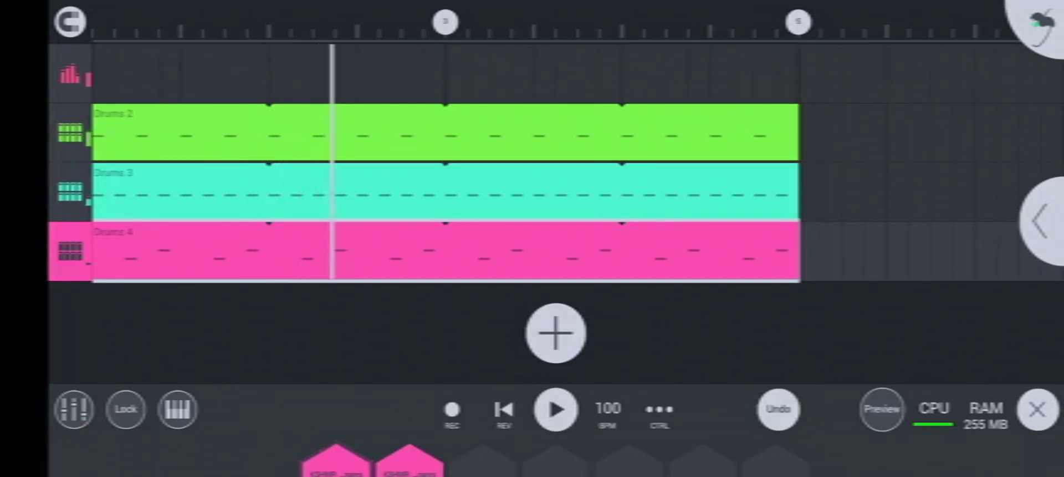
scroll(499, 354, down, 3)
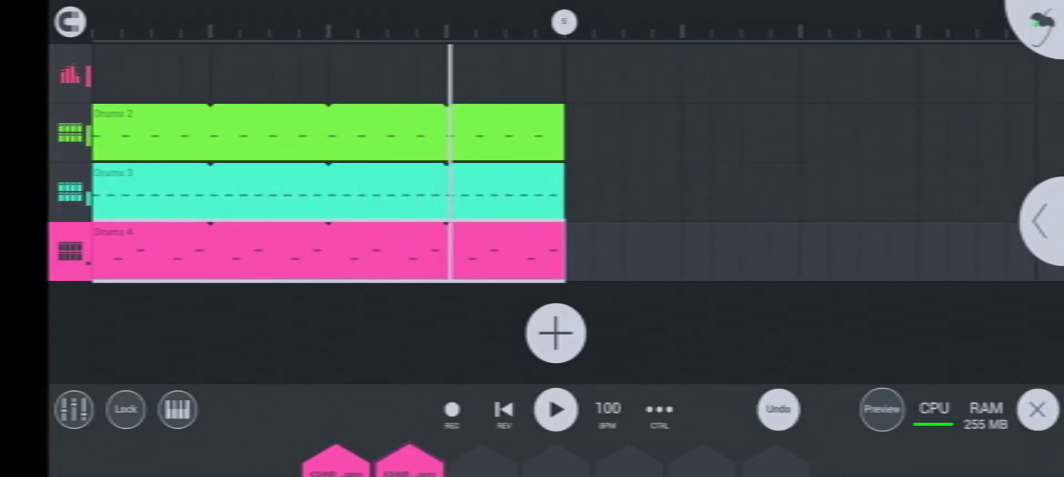
click(556, 410)
click(504, 409)
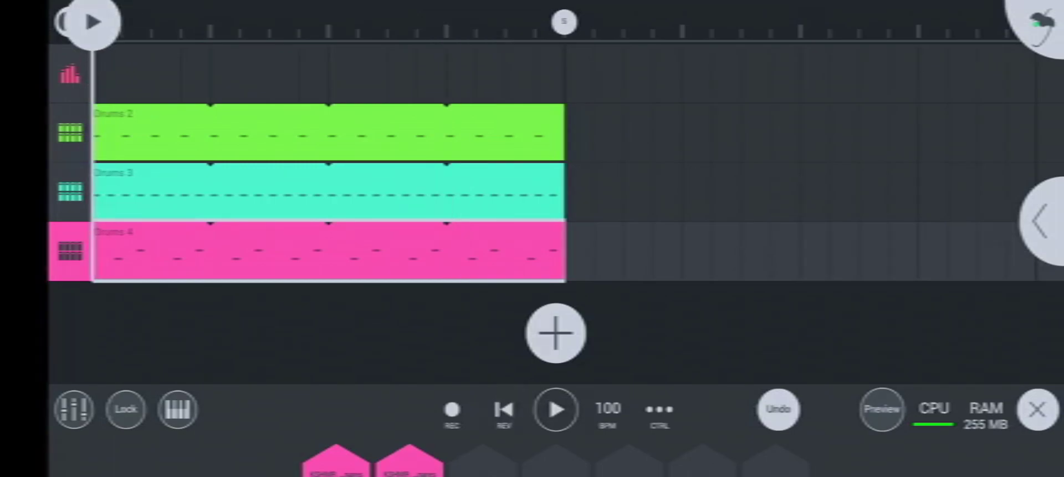
click(556, 333)
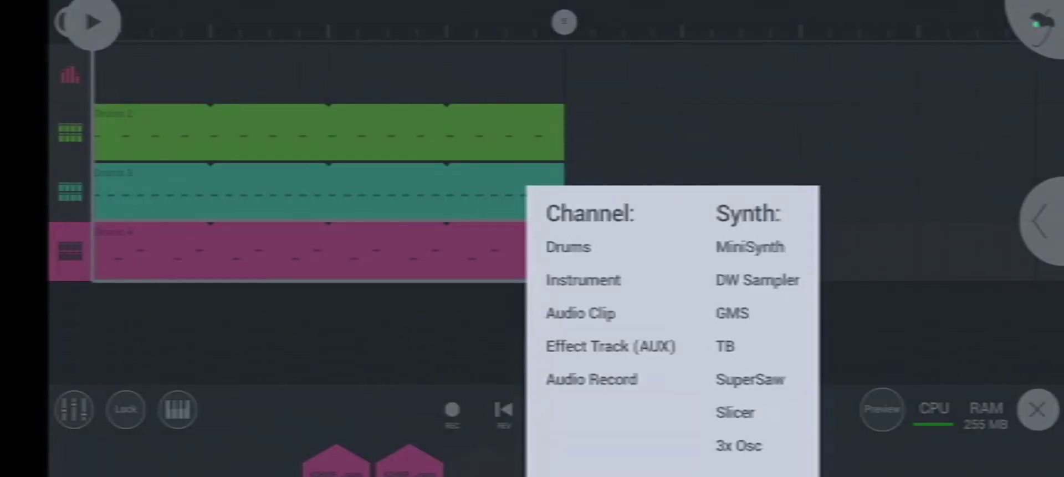
Add an Audio Clip channel and browse My Files to the My Tracks folder
click(600, 309)
click(82, 89)
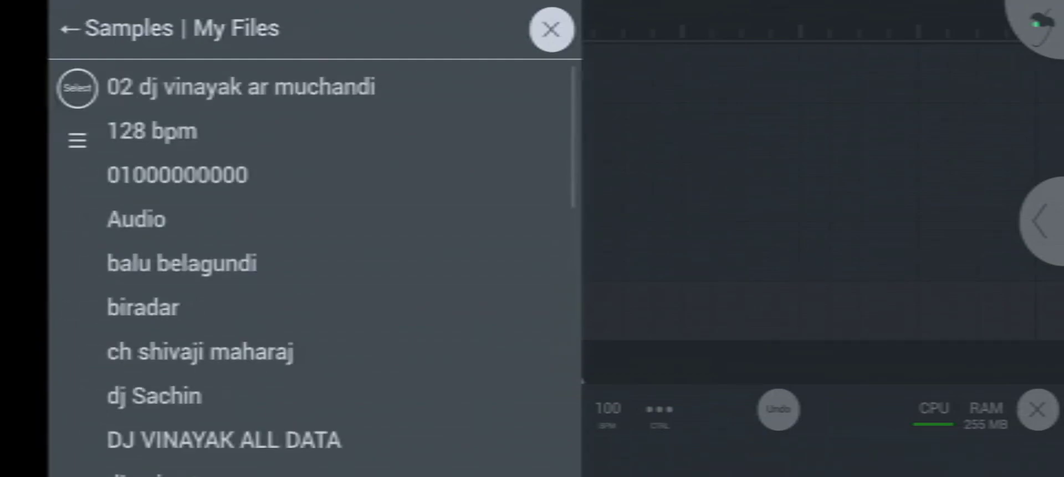
click(221, 89)
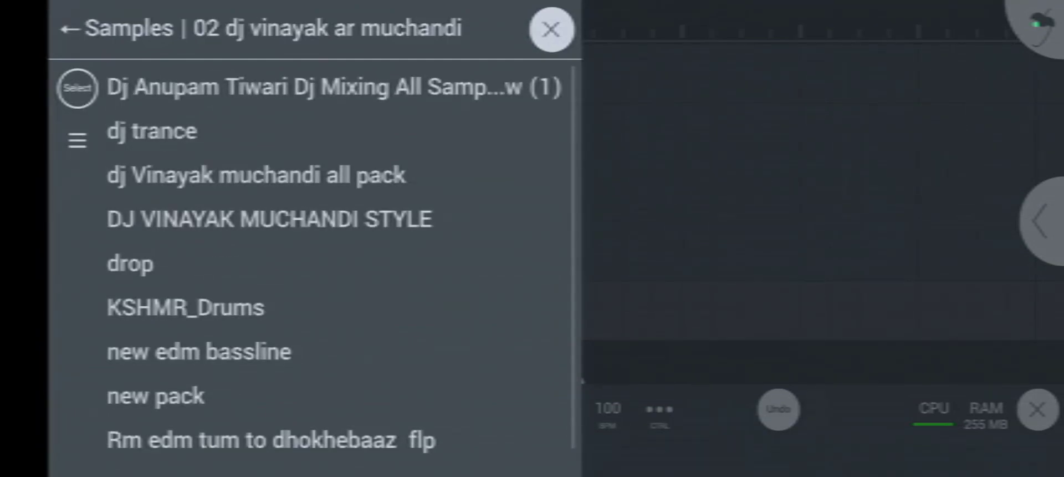
click(70, 29)
scroll(310, 266, down, 10)
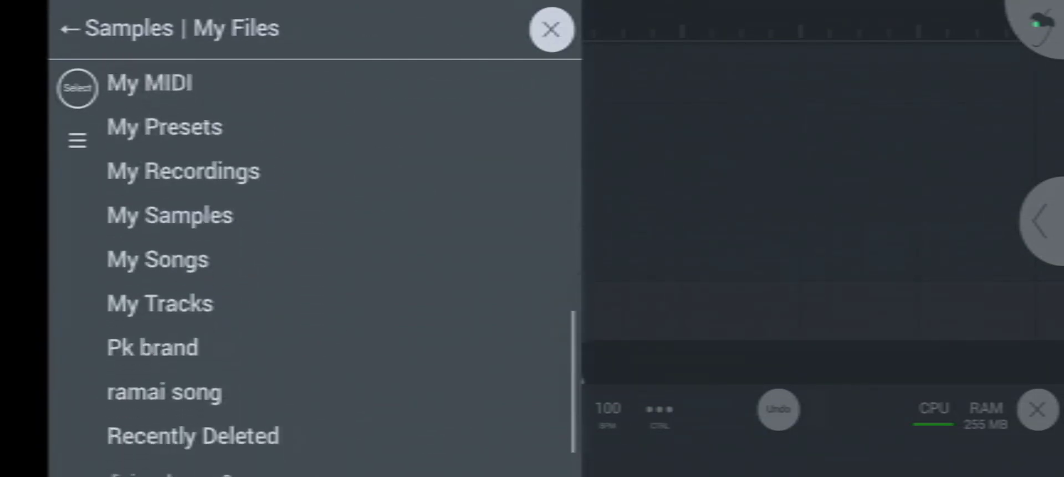
click(135, 239)
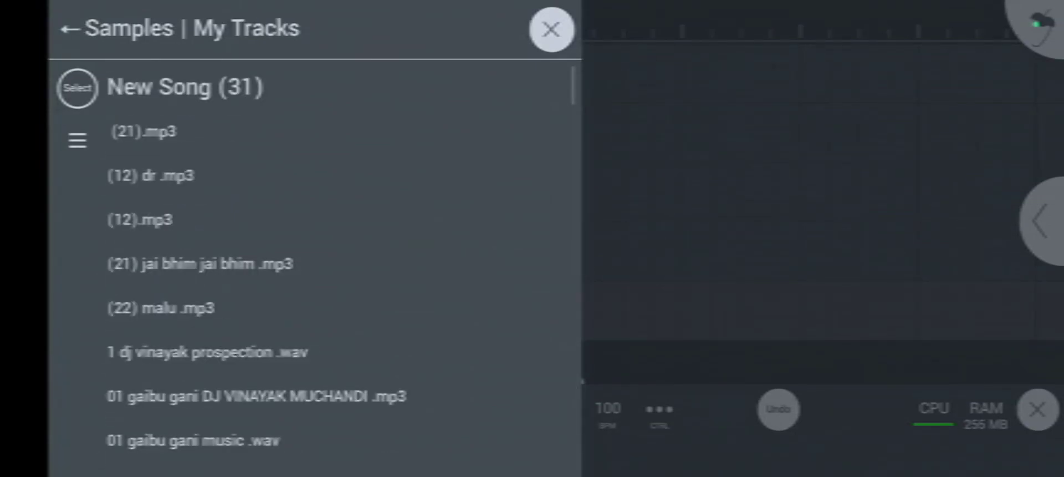
click(237, 30)
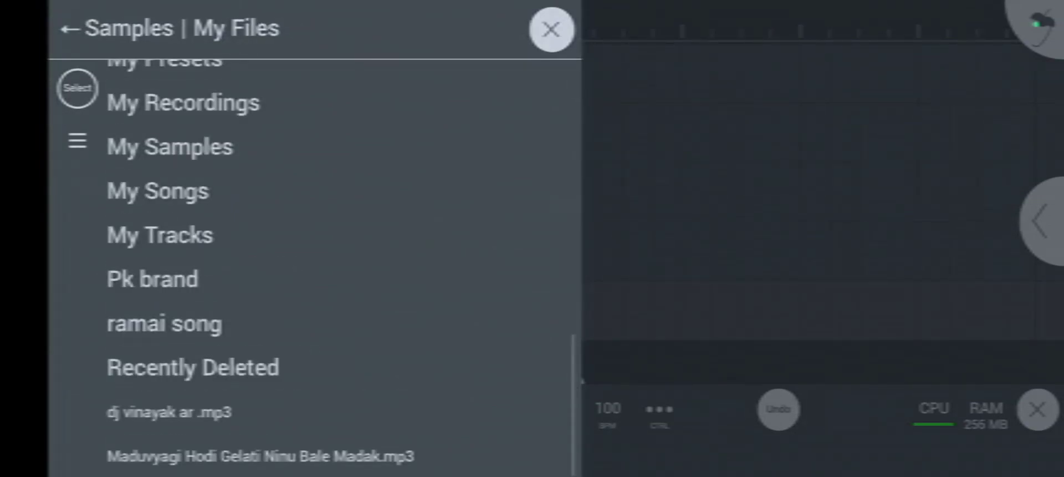
click(160, 234)
Load '01 music dj vinayak muchandi.wav' as the audio clip
scroll(145, 171, down, 5)
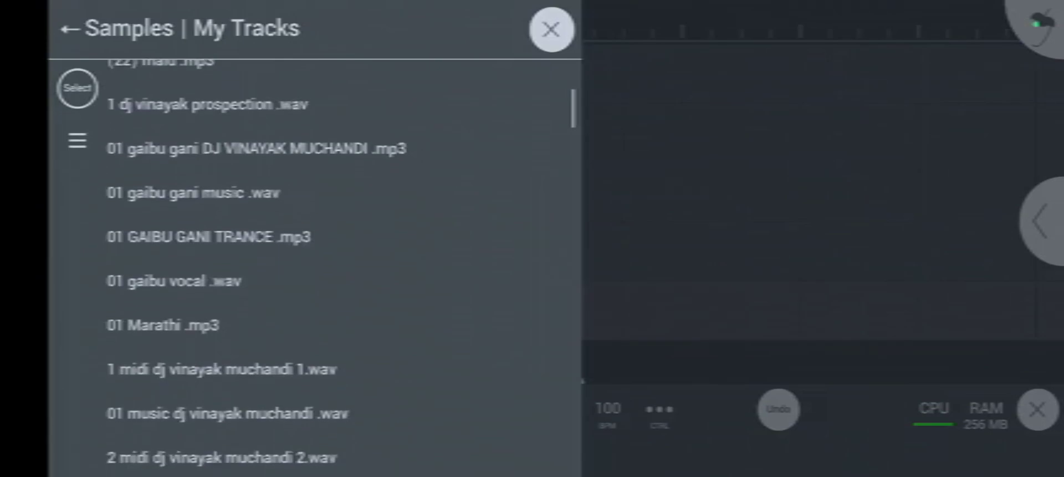
scroll(148, 187, down, 3)
click(221, 239)
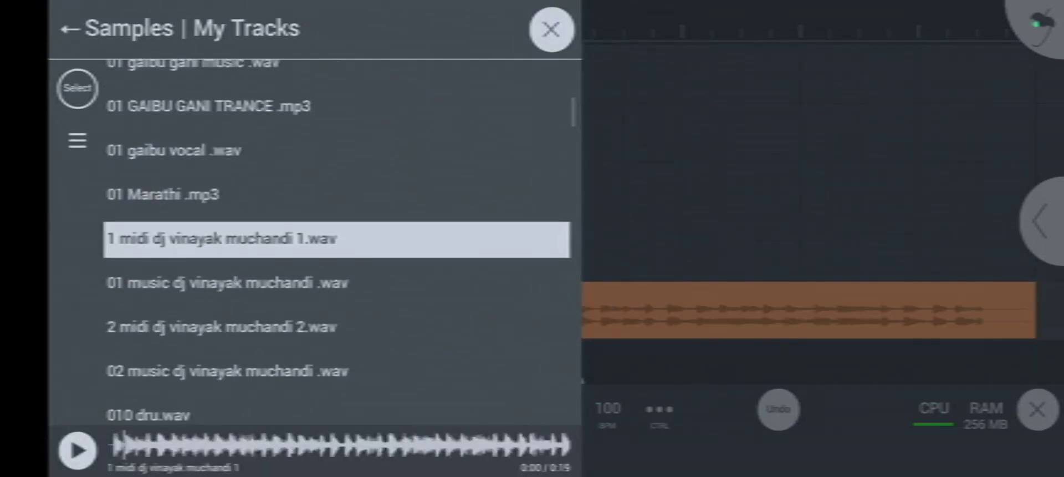
click(227, 282)
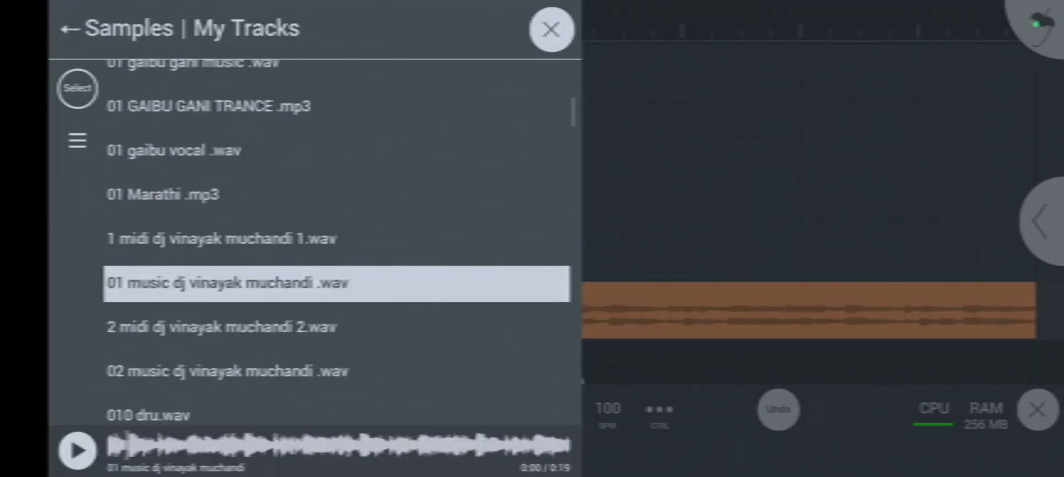
click(909, 228)
Add a Leveller to the Audio 5 drum-loop track and lower it to about -5.3 dB
drag(836, 162, 836, 119)
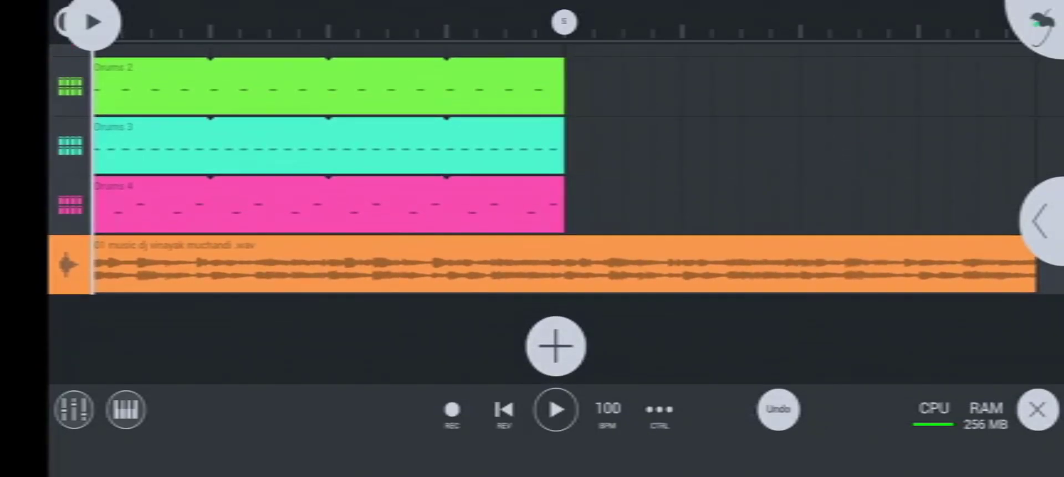
scroll(434, 316, up, 3)
scroll(573, 304, up, 5)
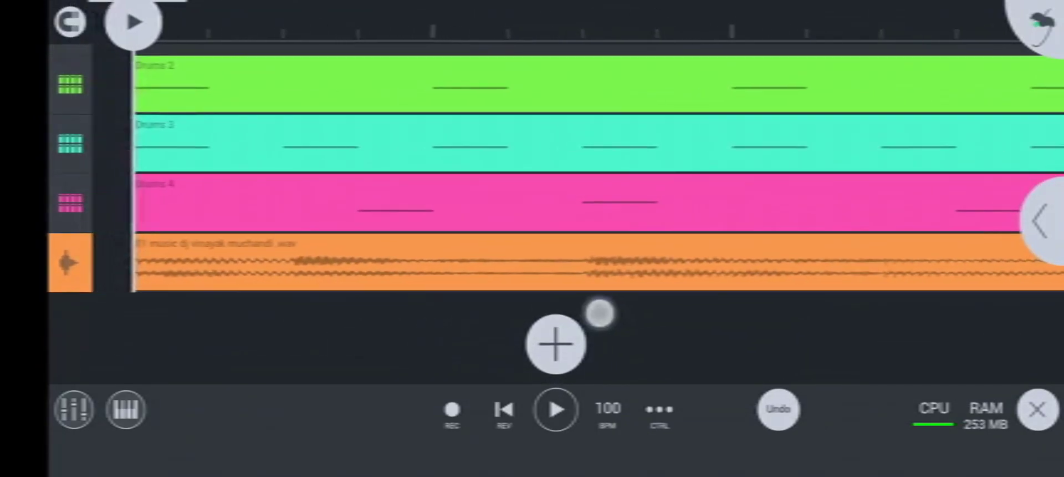
scroll(443, 358, down, 5)
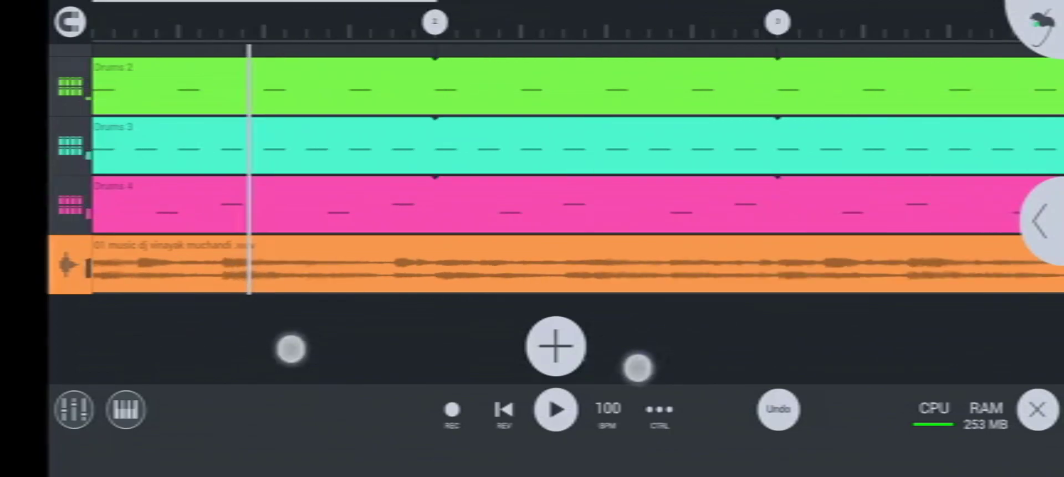
scroll(474, 354, down, 5)
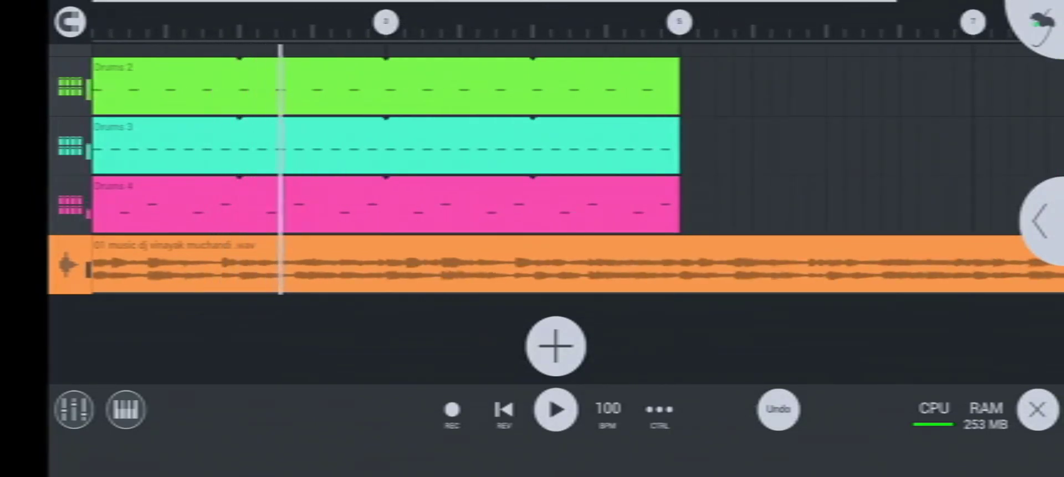
scroll(478, 352, down, 5)
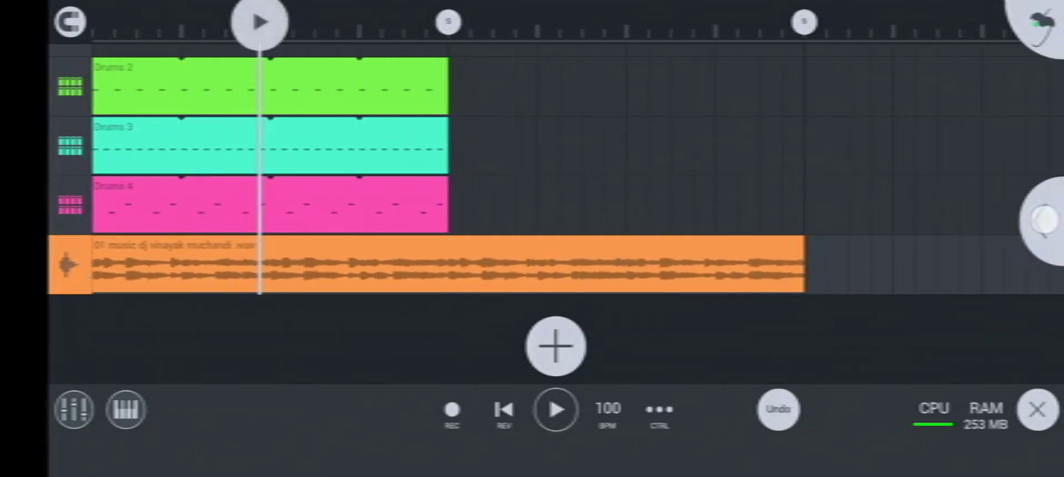
click(68, 264)
click(724, 76)
click(630, 212)
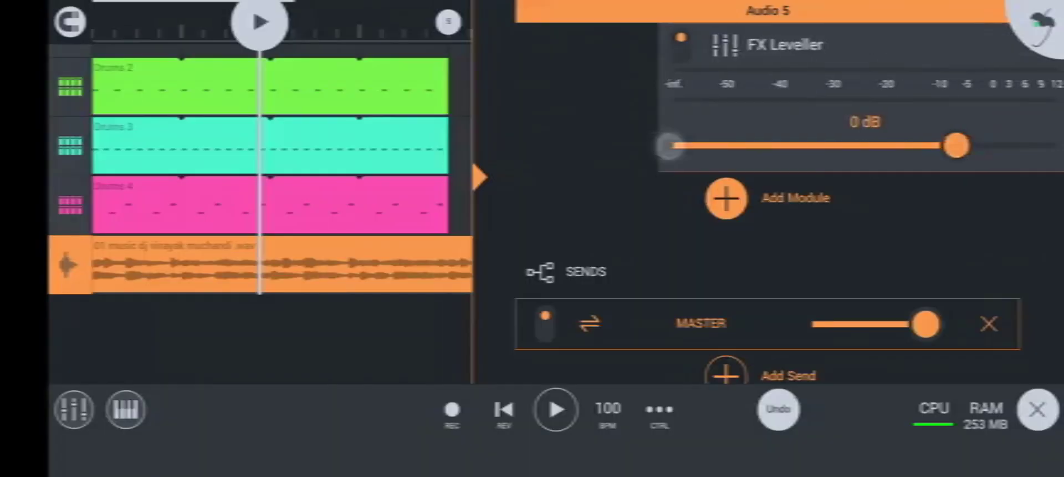
click(505, 409)
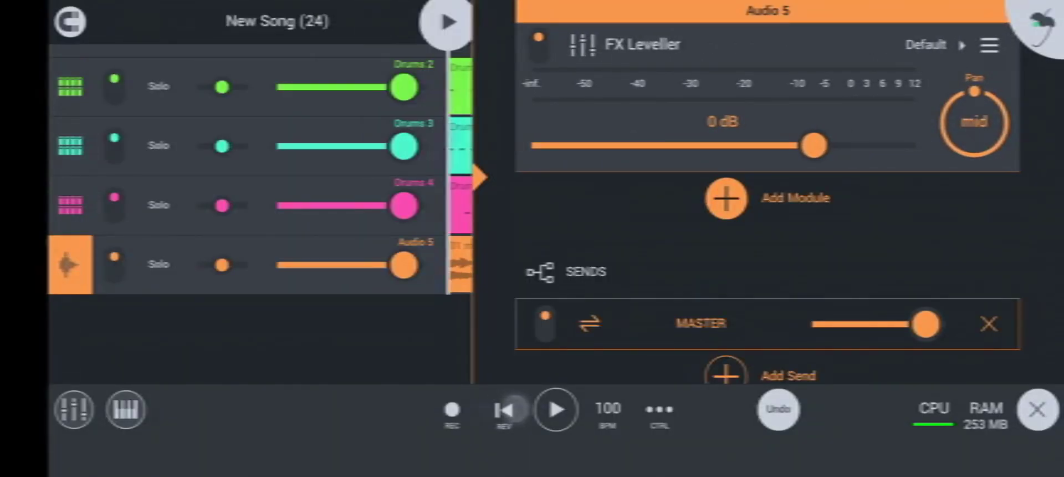
click(556, 409)
drag(814, 145, 767, 164)
click(556, 409)
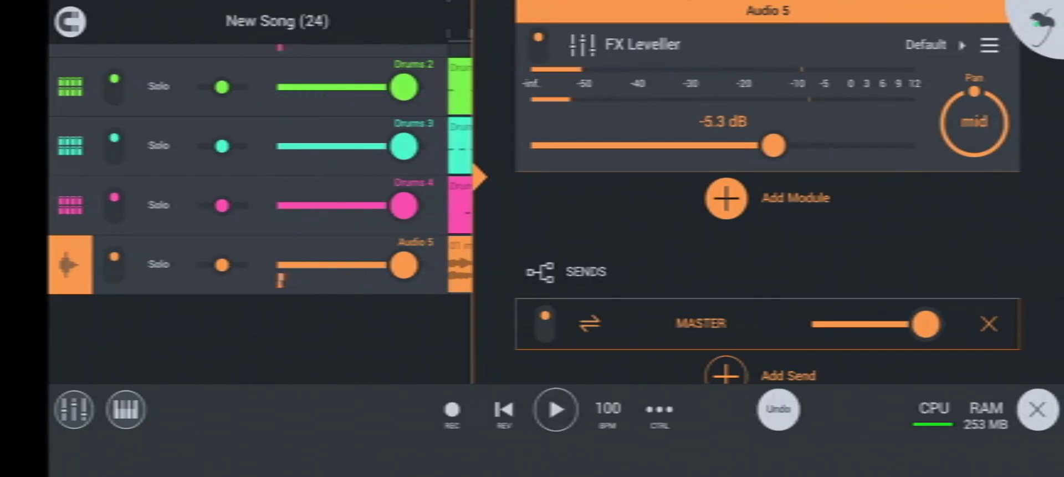
Add a Leveller to the MASTER track and lower it to about -3.6 dB
drag(80, 129, 81, 174)
click(70, 74)
click(724, 74)
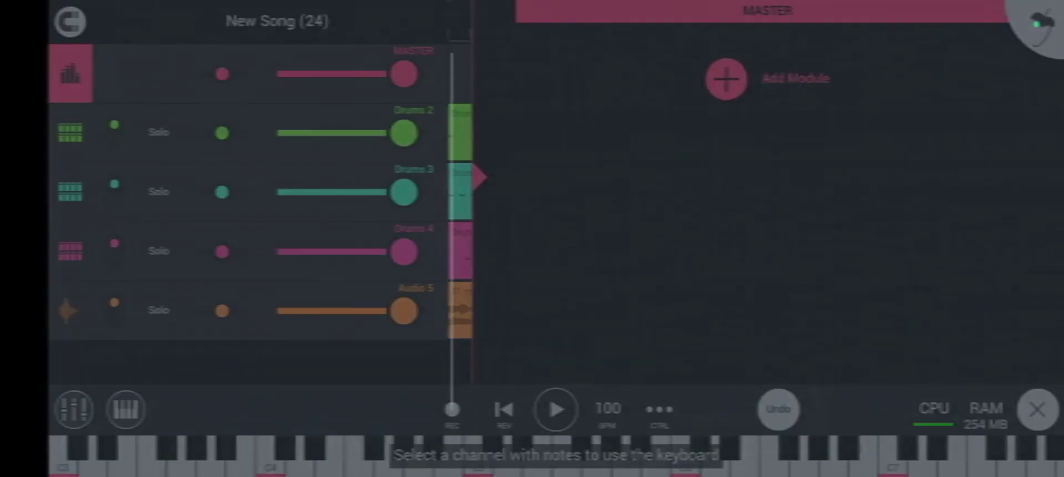
click(625, 147)
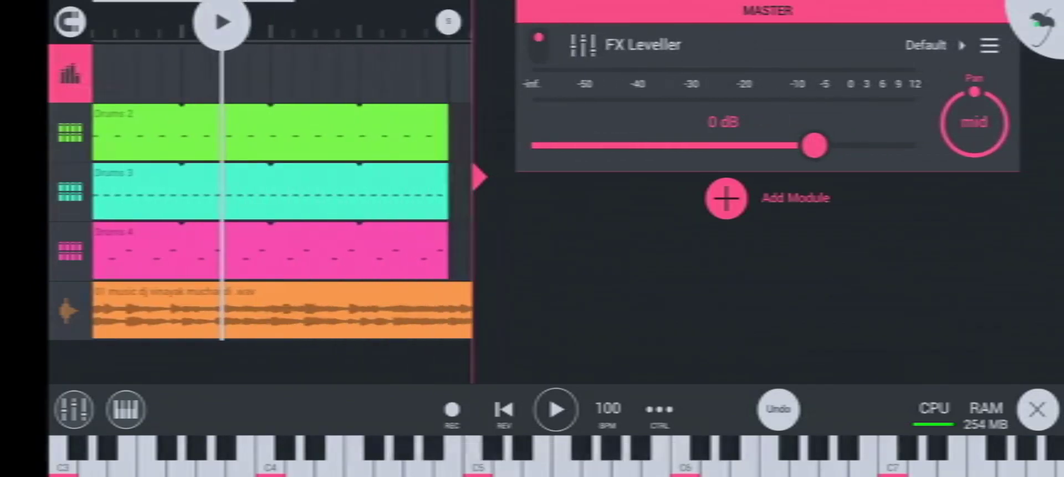
click(504, 410)
click(556, 409)
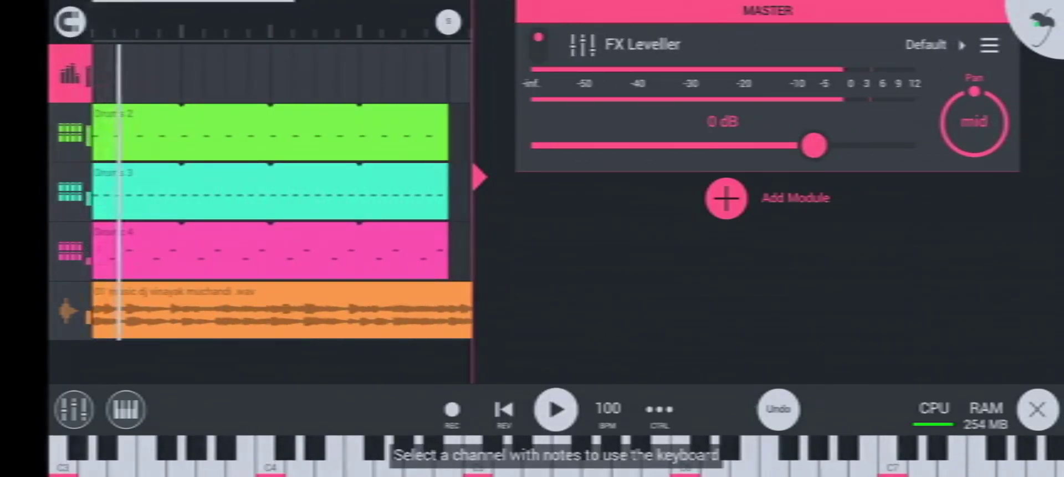
drag(814, 176, 785, 175)
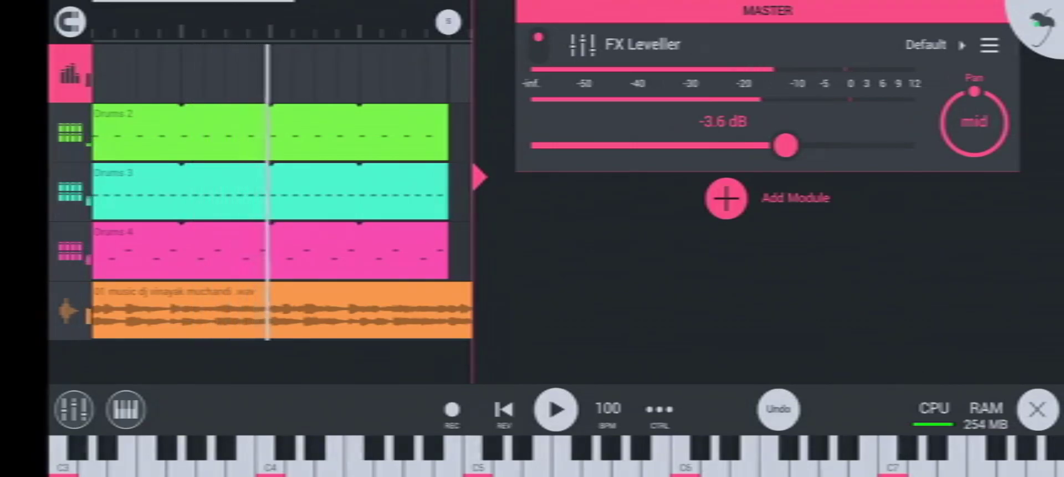
click(480, 178)
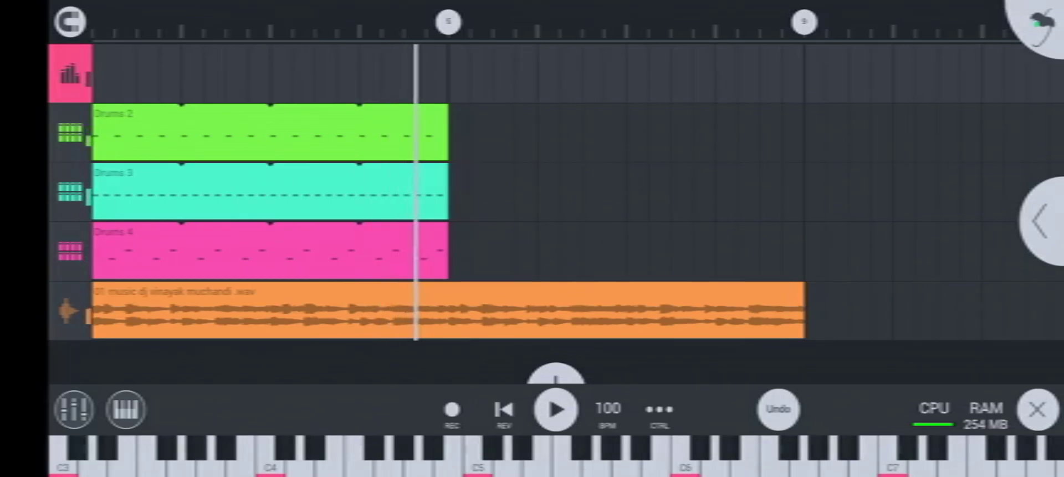
drag(449, 23, 463, 22)
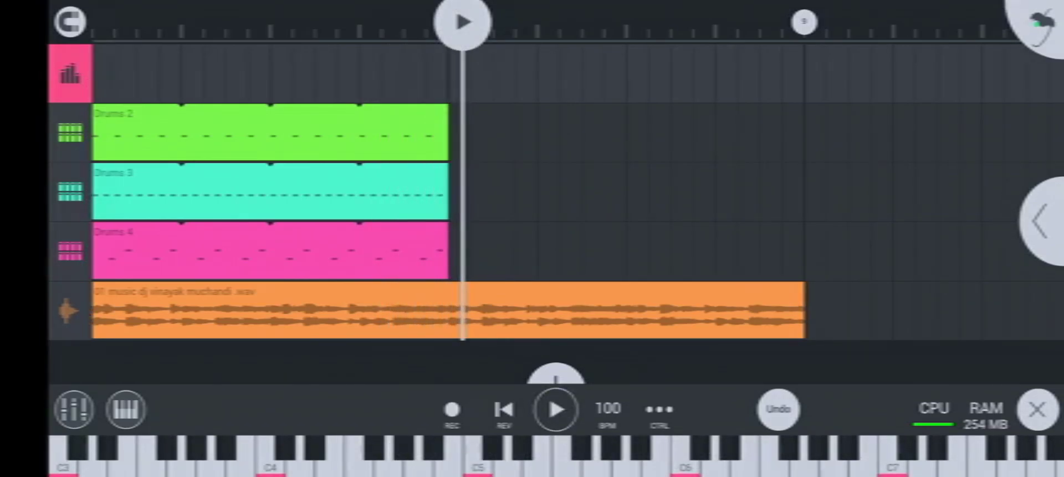
Delete the drum-loop audio channel
click(84, 312)
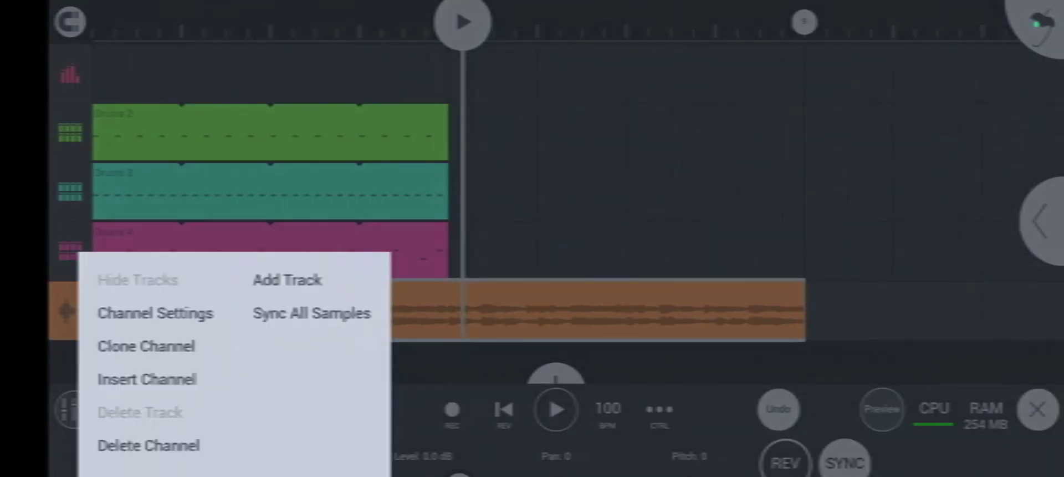
click(148, 445)
click(476, 288)
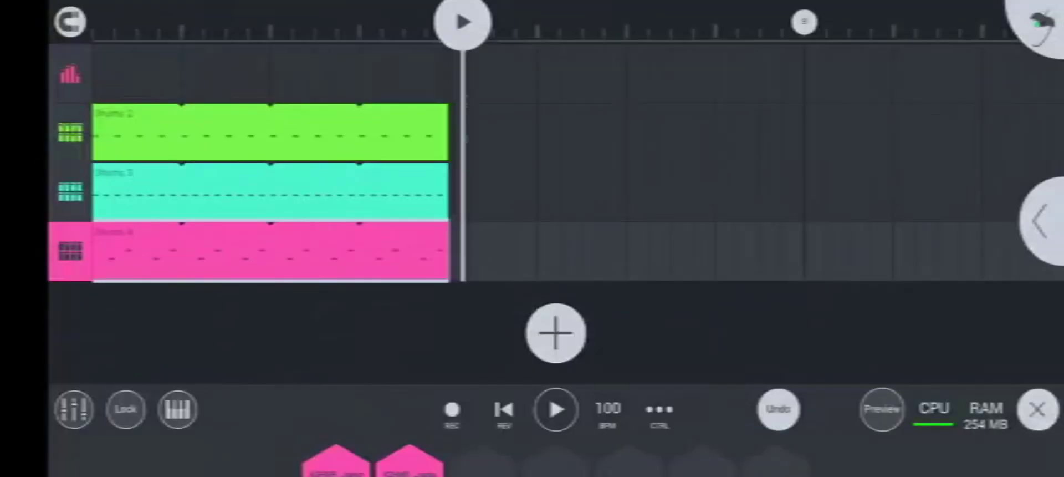
Add a new instrument channel using the Close Grand keyboard preset
click(556, 333)
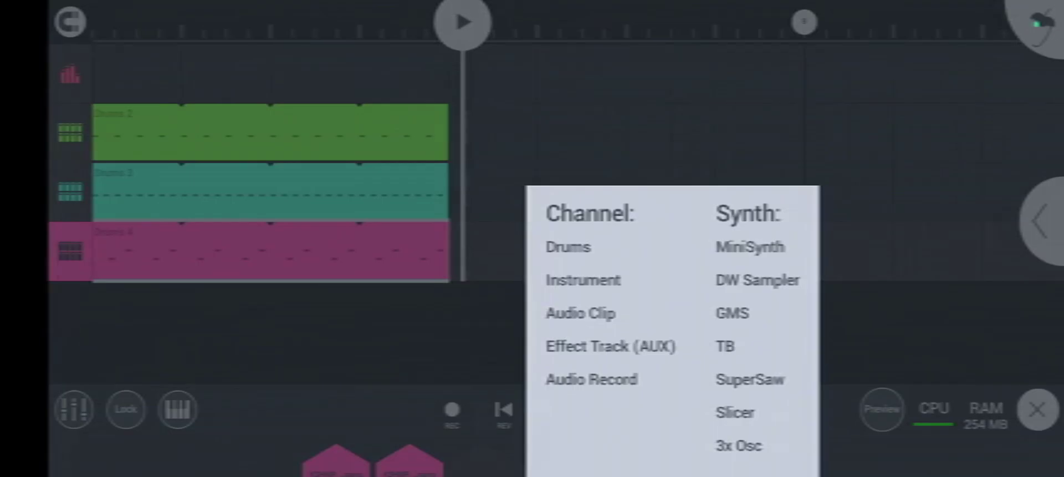
click(583, 280)
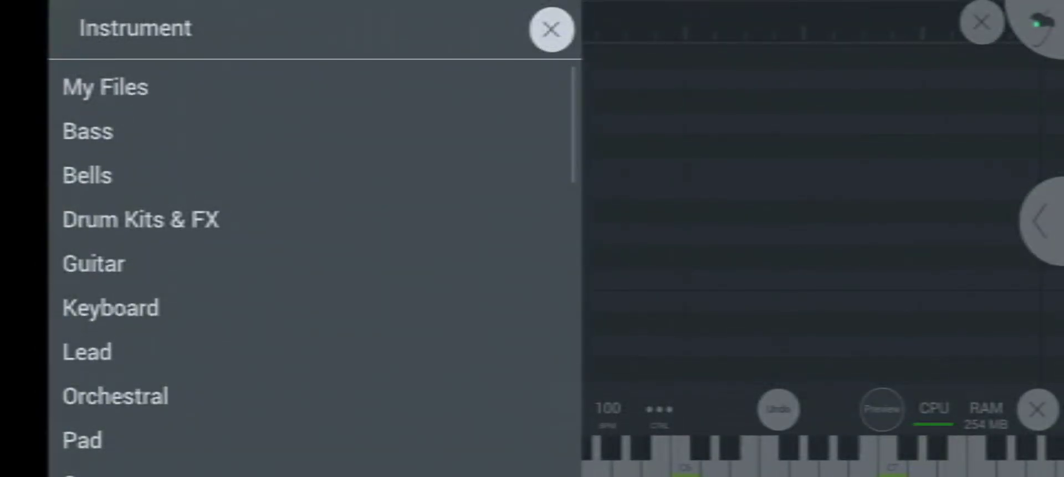
click(110, 307)
click(242, 89)
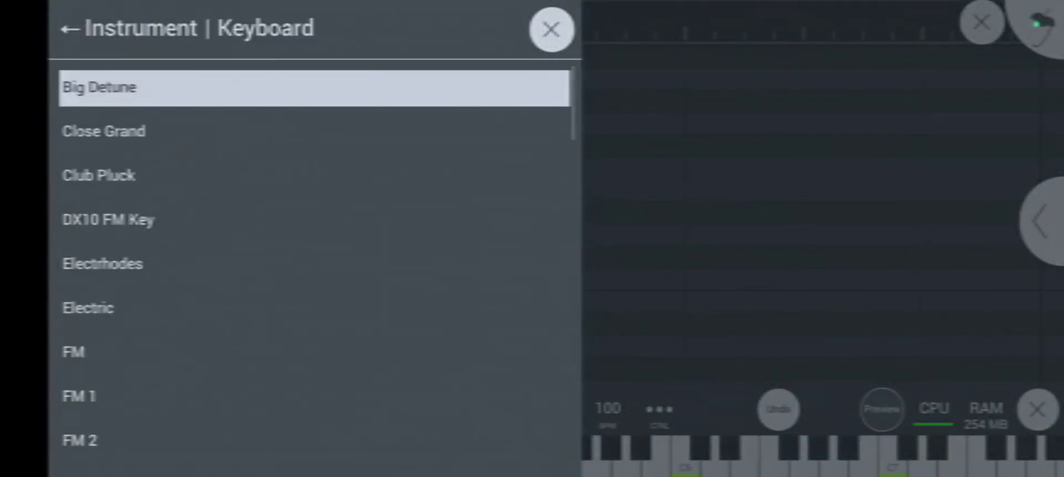
click(370, 134)
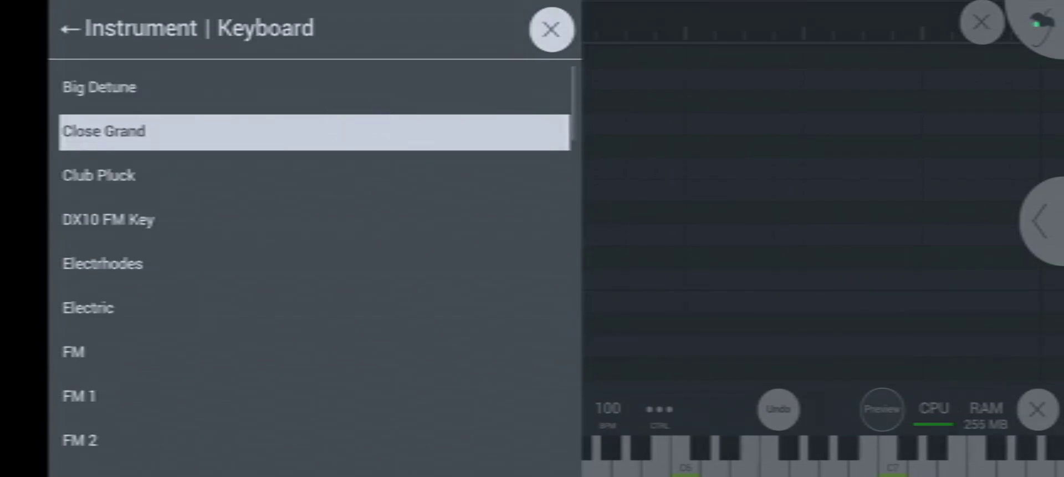
click(551, 29)
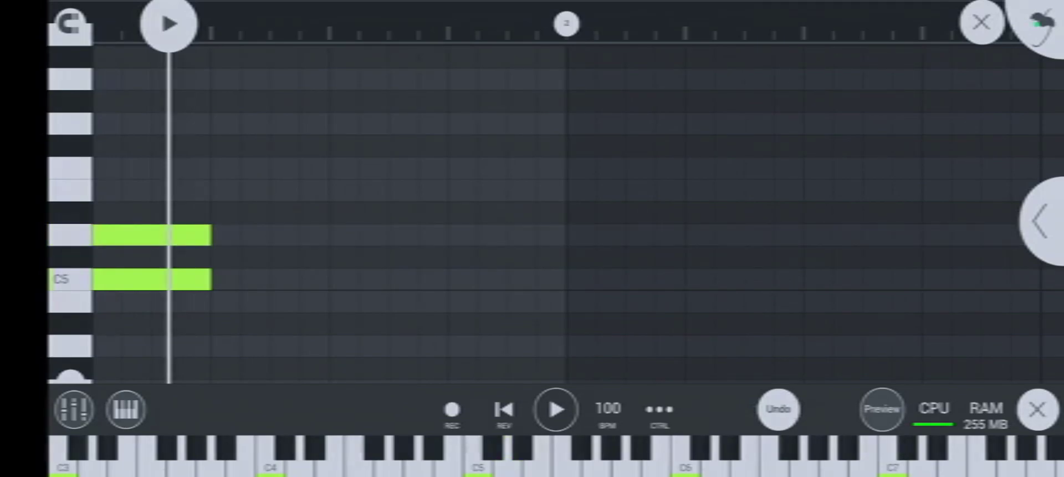
Play the arrangement from the start and select the Close Grand pattern
click(982, 22)
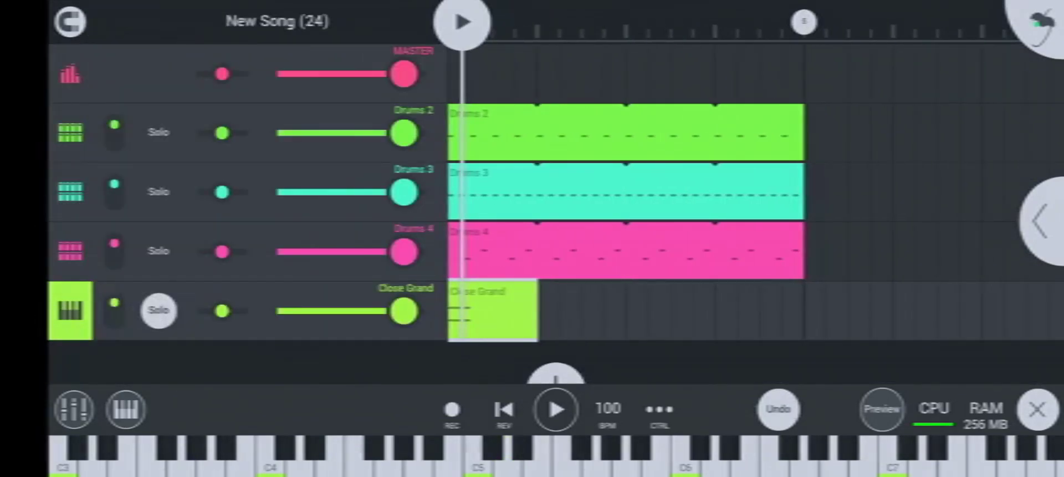
click(503, 409)
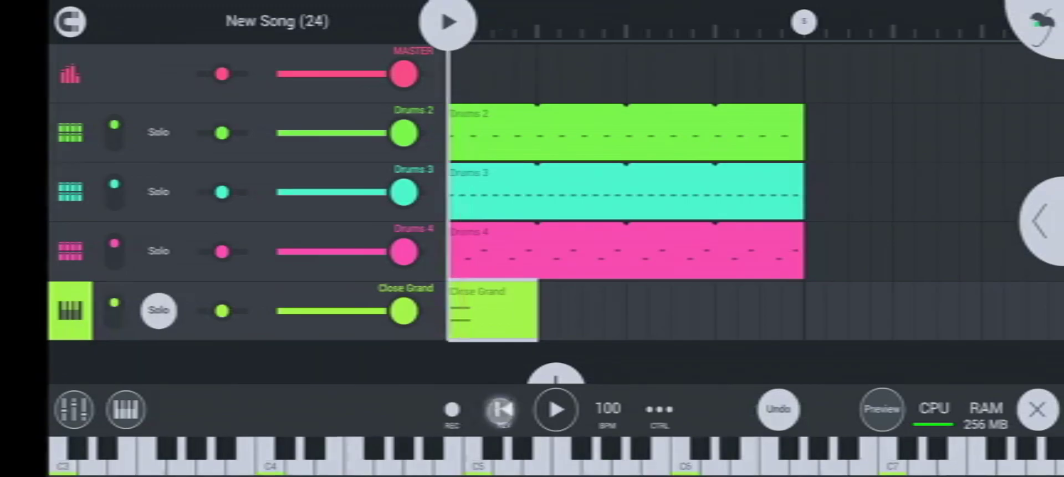
click(556, 409)
click(492, 310)
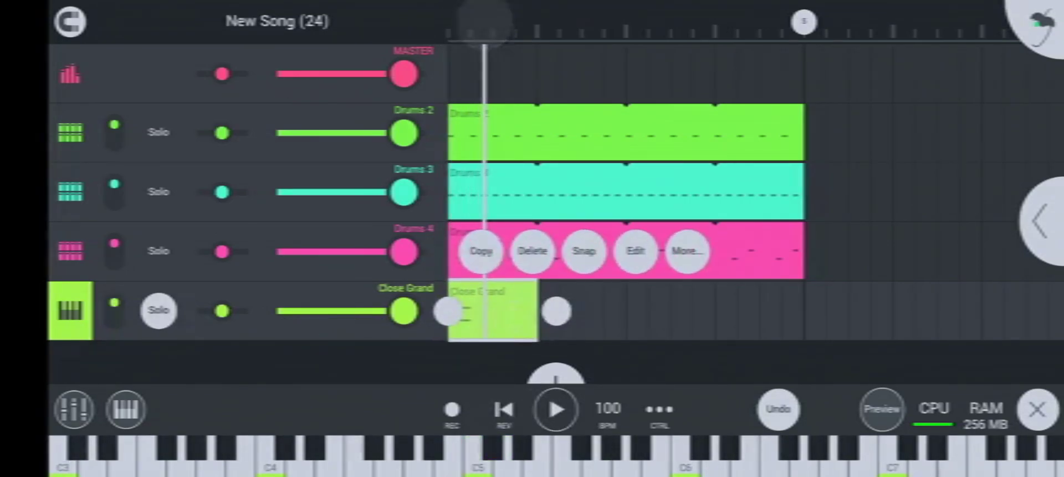
In the Close Grand notes, try raising the upper note two steps while replaying
click(643, 254)
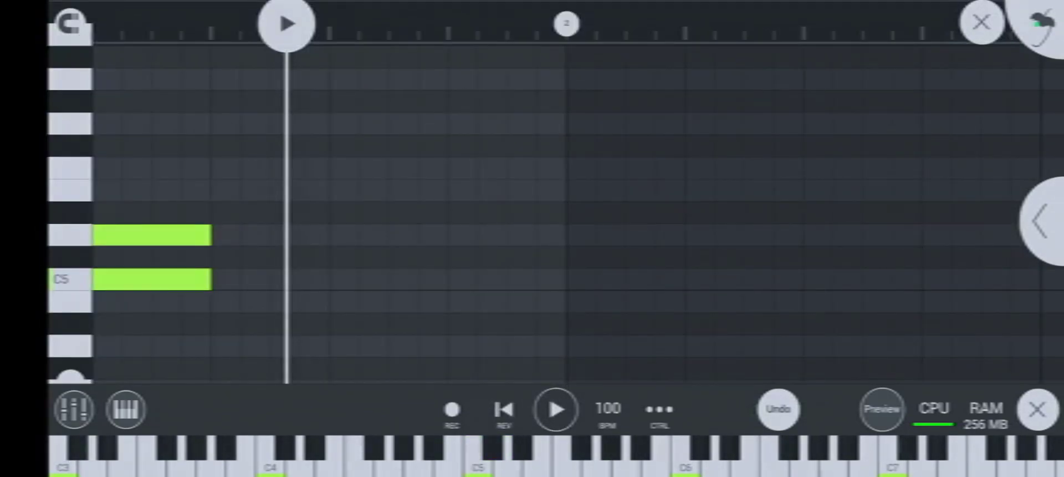
drag(126, 232, 124, 211)
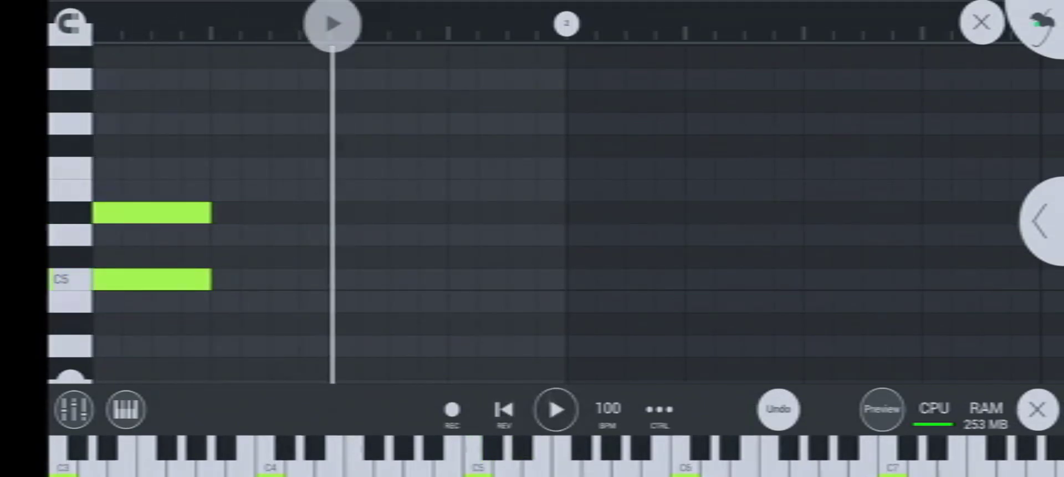
click(503, 409)
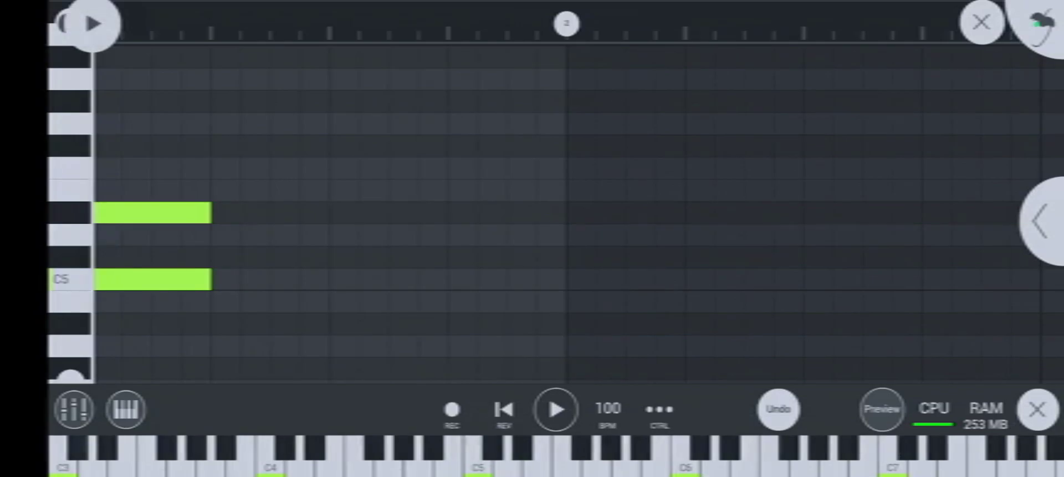
drag(135, 213, 135, 190)
click(503, 409)
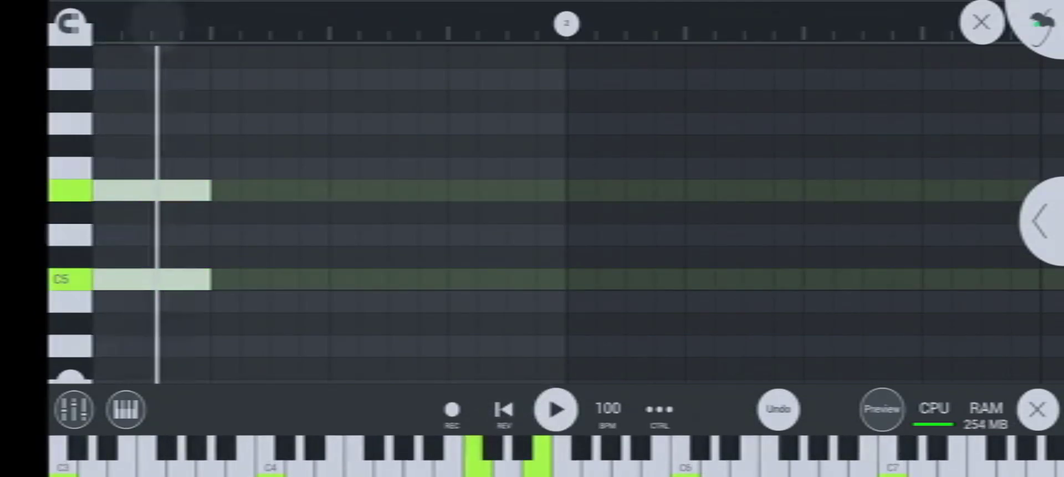
Return the upper note down two steps and stretch both notes to the end of bar one
drag(128, 212, 128, 255)
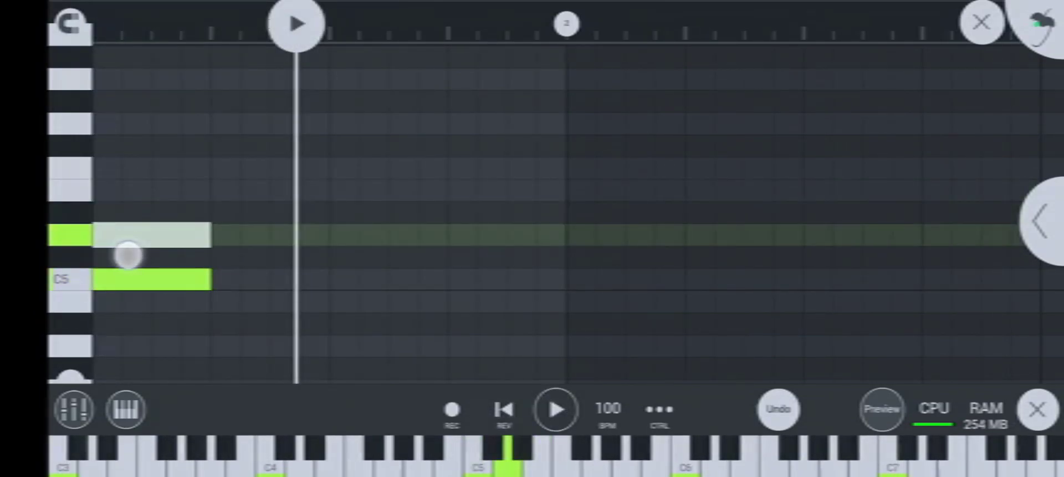
click(503, 409)
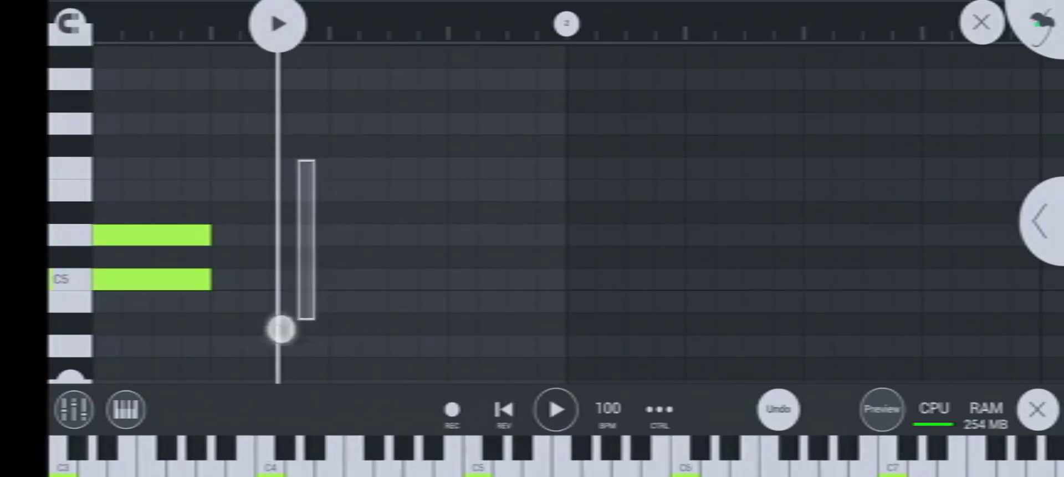
mouse_move(297, 159)
mouse_down()
mouse_move(173, 330)
mouse_move(471, 315)
mouse_move(590, 339)
mouse_up()
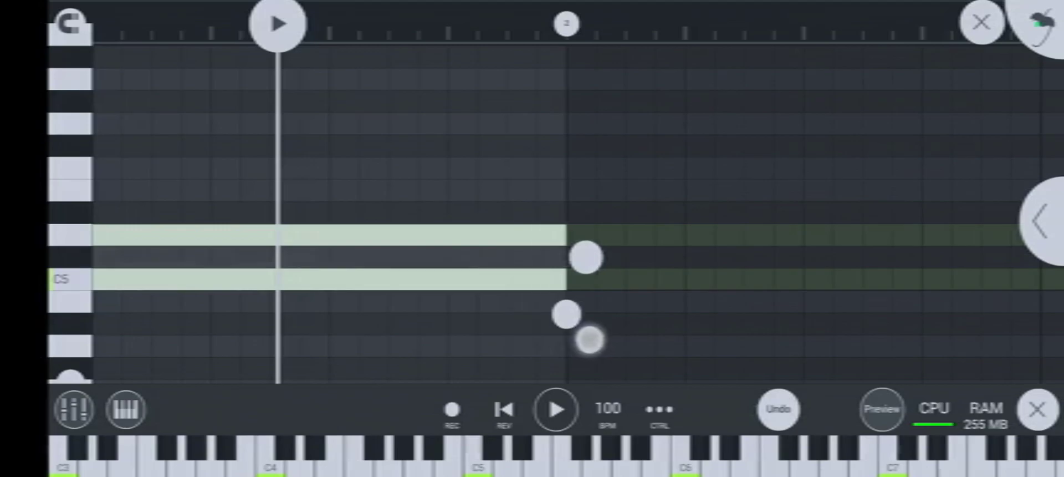
click(589, 339)
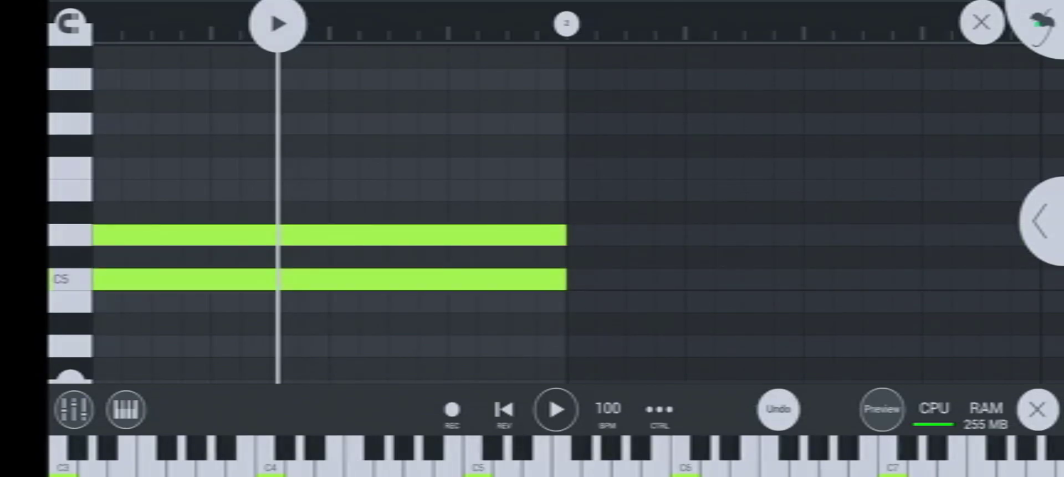
Add two higher notes after the first chord and play the pattern to hear them
click(588, 212)
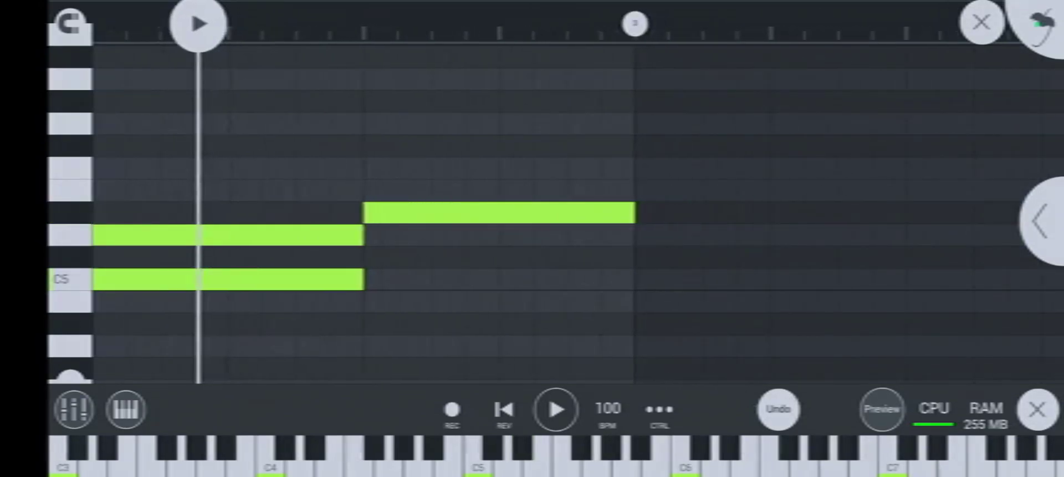
click(504, 409)
click(556, 409)
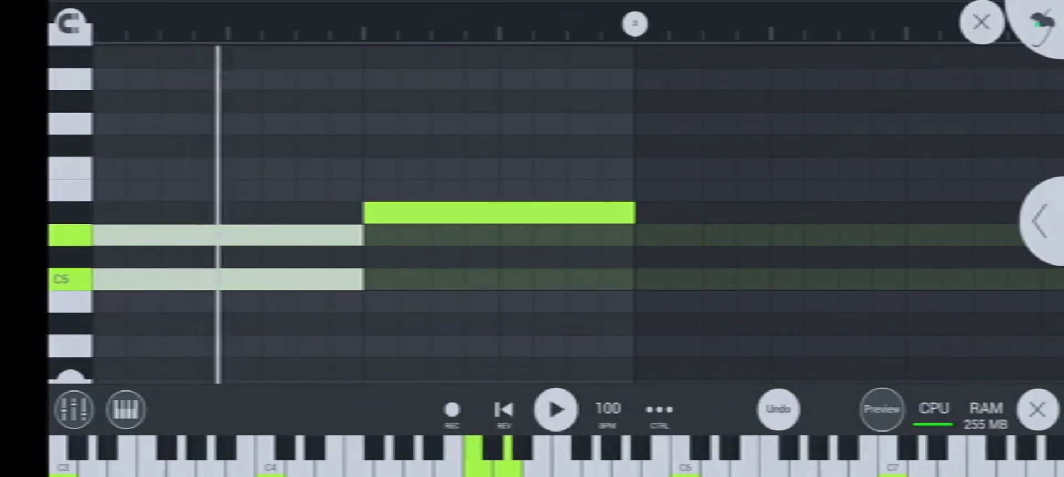
click(556, 409)
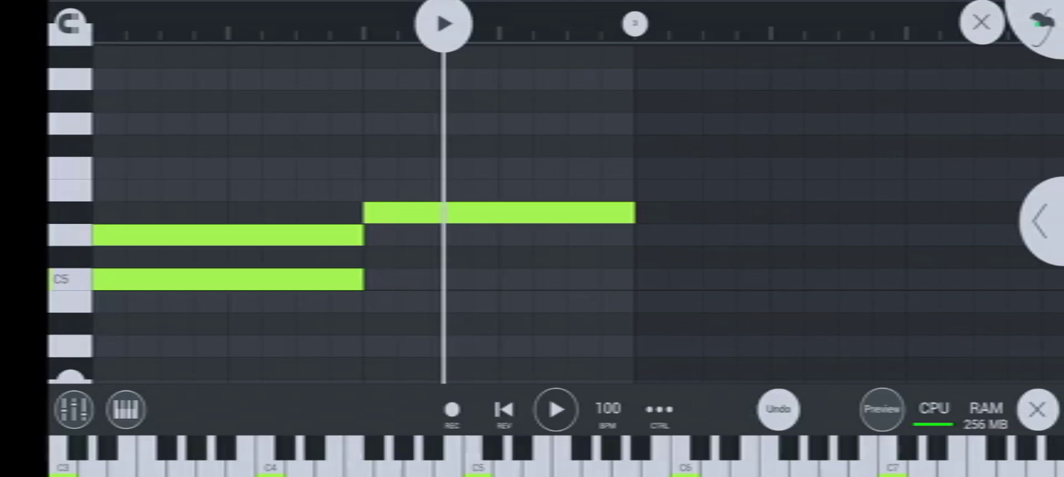
click(394, 145)
click(556, 409)
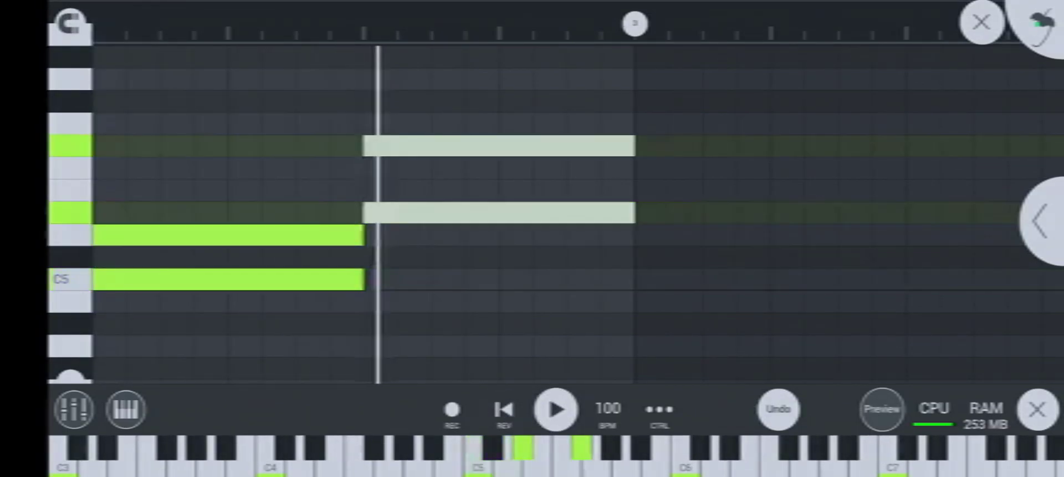
click(485, 146)
Move the second chord's two upper notes down to lower rows, auditioning each change
drag(485, 146, 488, 168)
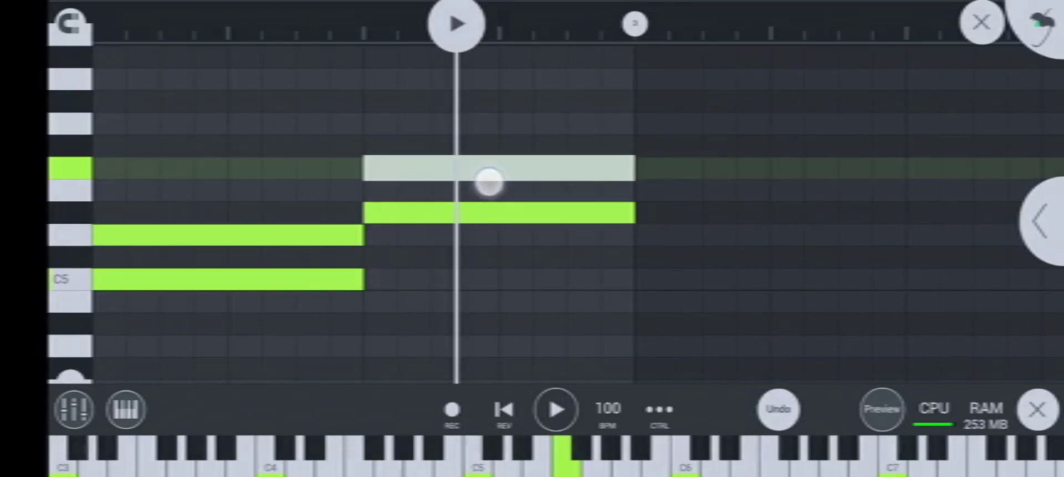
click(504, 409)
click(556, 409)
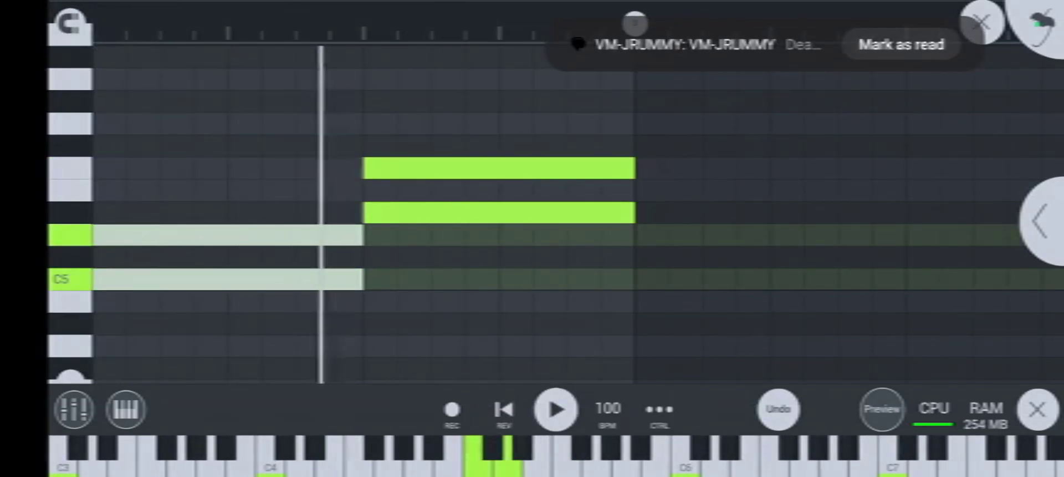
click(556, 409)
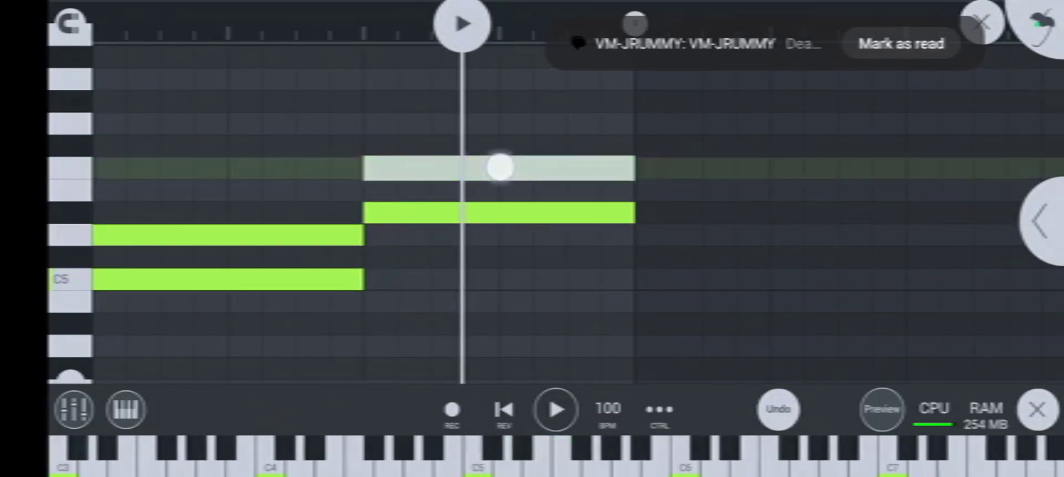
mouse_move(499, 166)
mouse_down()
mouse_move(521, 270)
mouse_move(548, 255)
mouse_up()
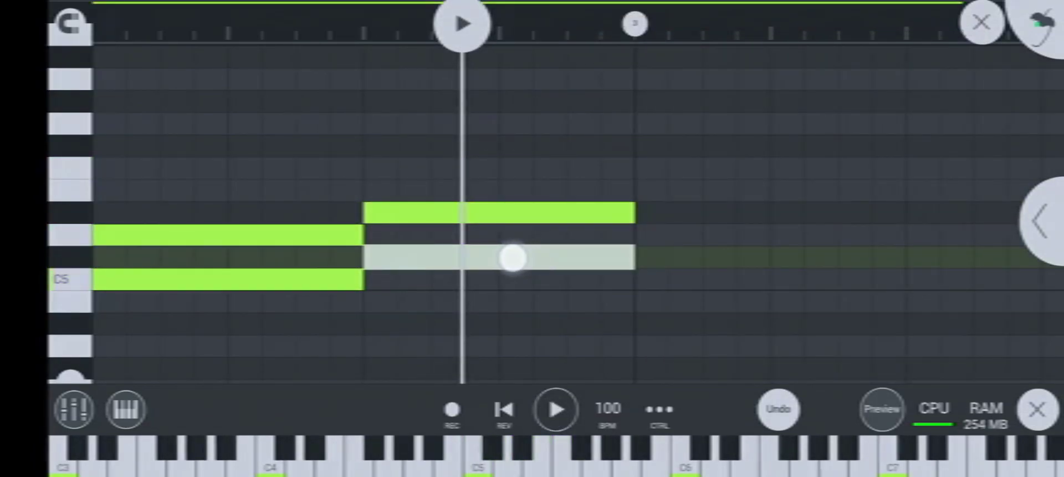
click(504, 409)
click(557, 409)
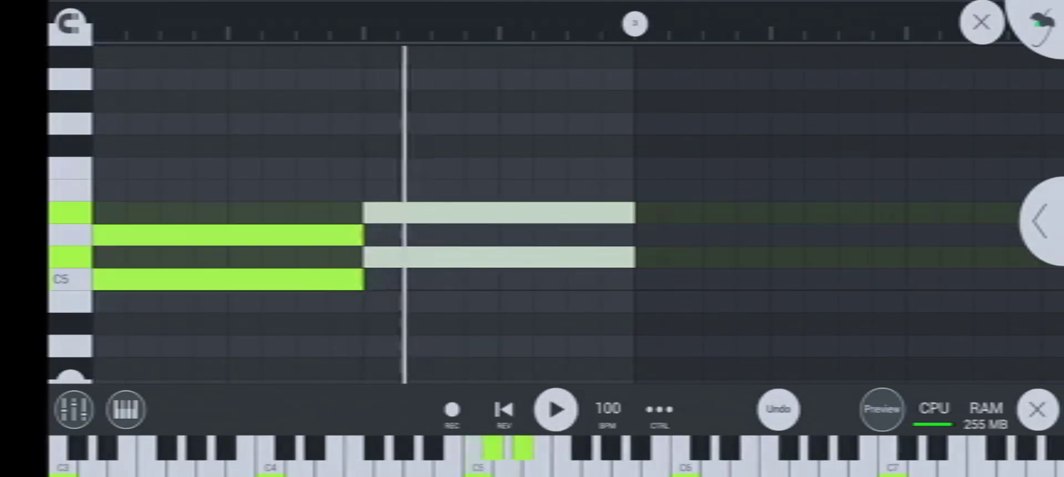
click(556, 409)
Retune the second chord, moving one note to C5 and adjusting its upper note
drag(482, 256, 492, 279)
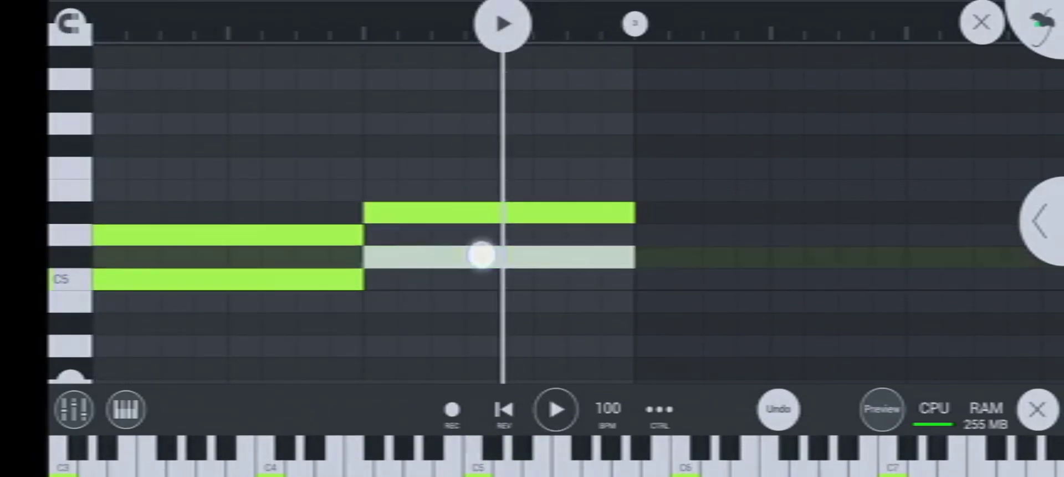
click(504, 409)
click(93, 24)
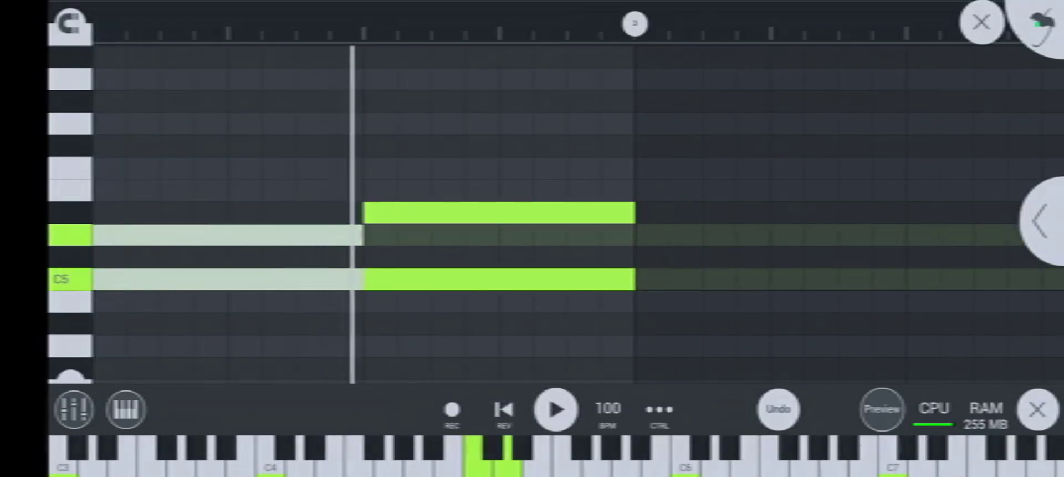
click(556, 410)
click(459, 203)
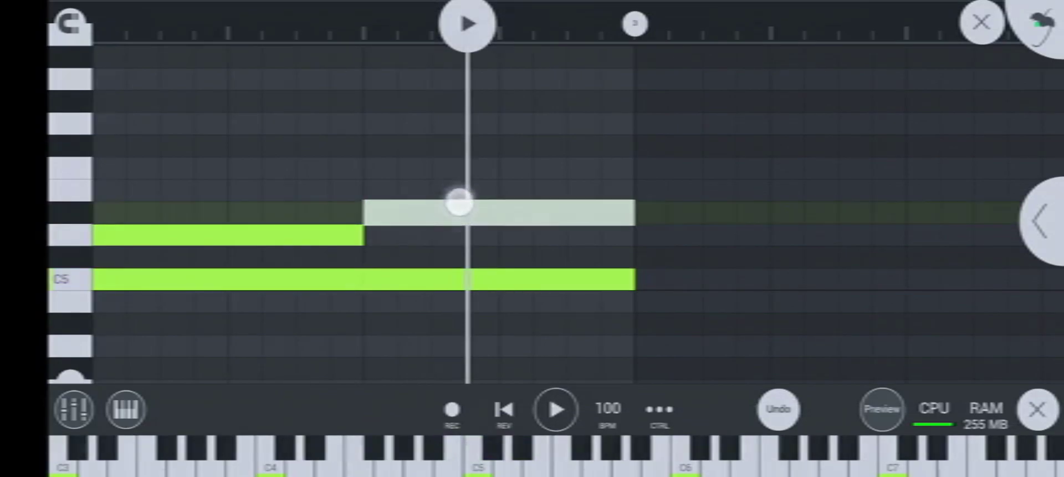
drag(459, 203, 459, 183)
click(504, 409)
click(93, 23)
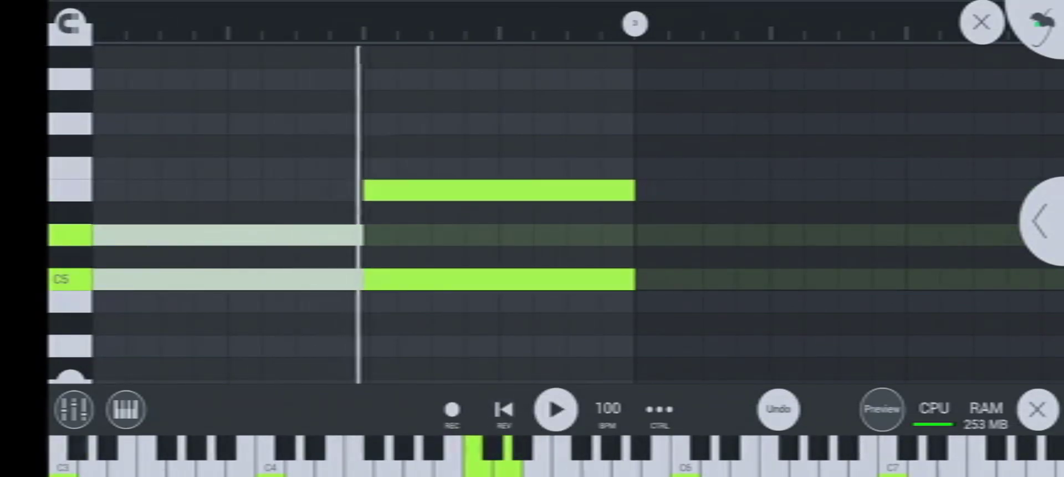
click(556, 410)
drag(477, 194, 484, 226)
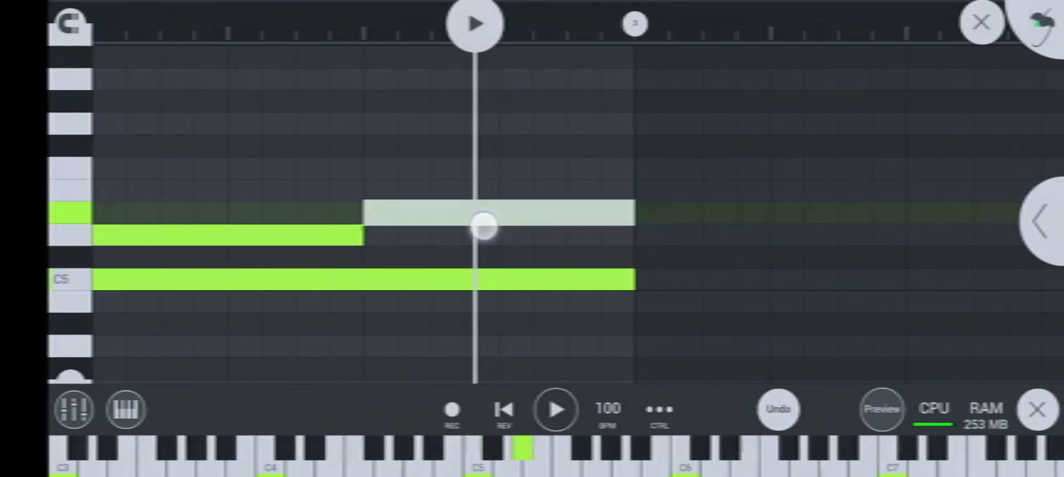
click(504, 410)
click(556, 409)
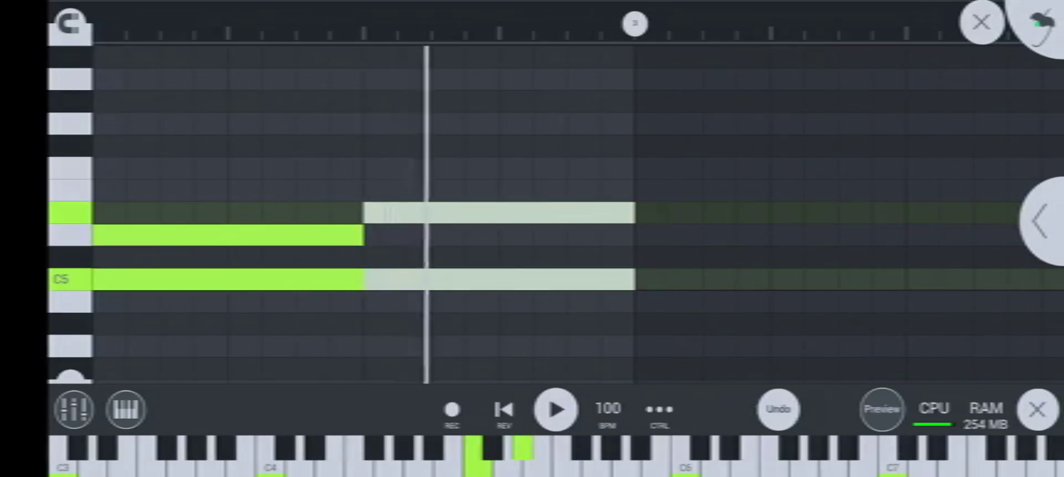
Stretch the upper note across the third chord and add a new note beneath it
drag(767, 326, 659, 319)
click(496, 23)
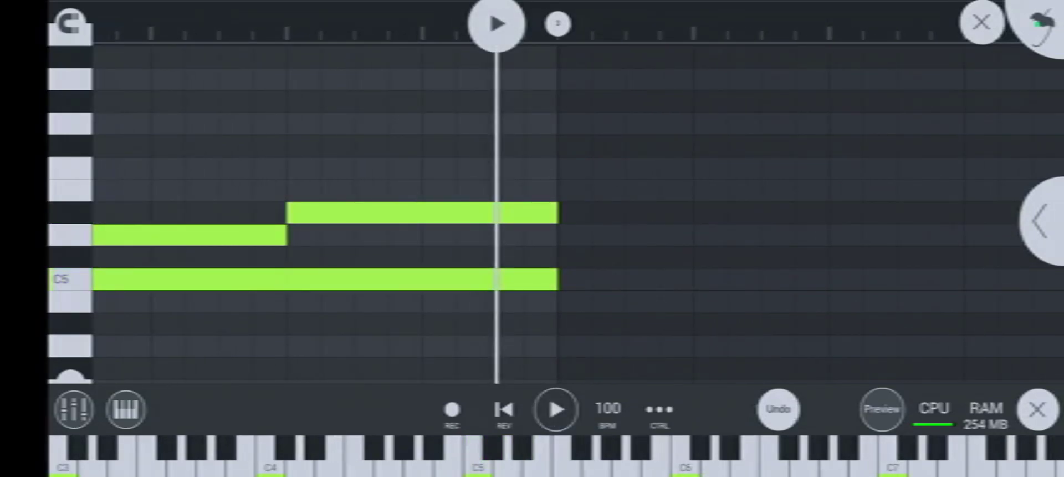
drag(560, 207, 830, 206)
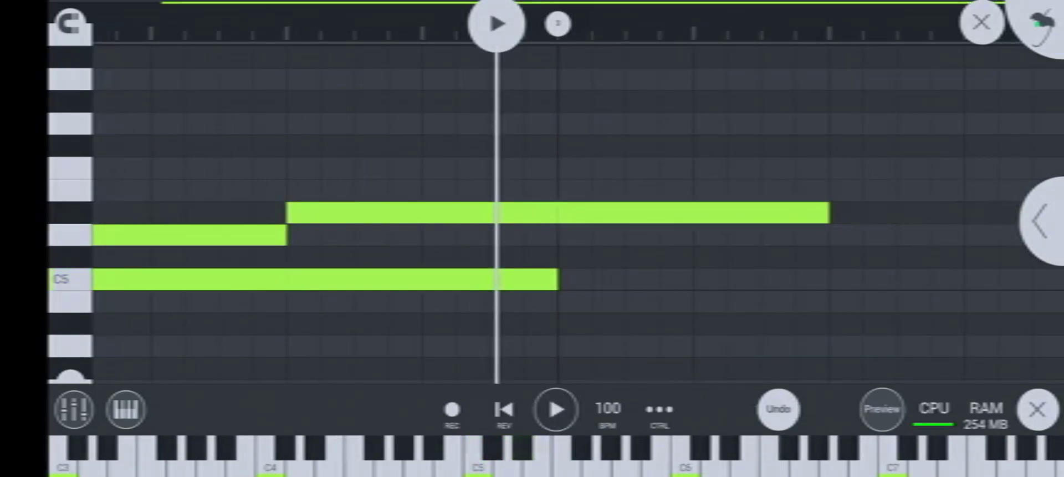
drag(763, 302, 661, 302)
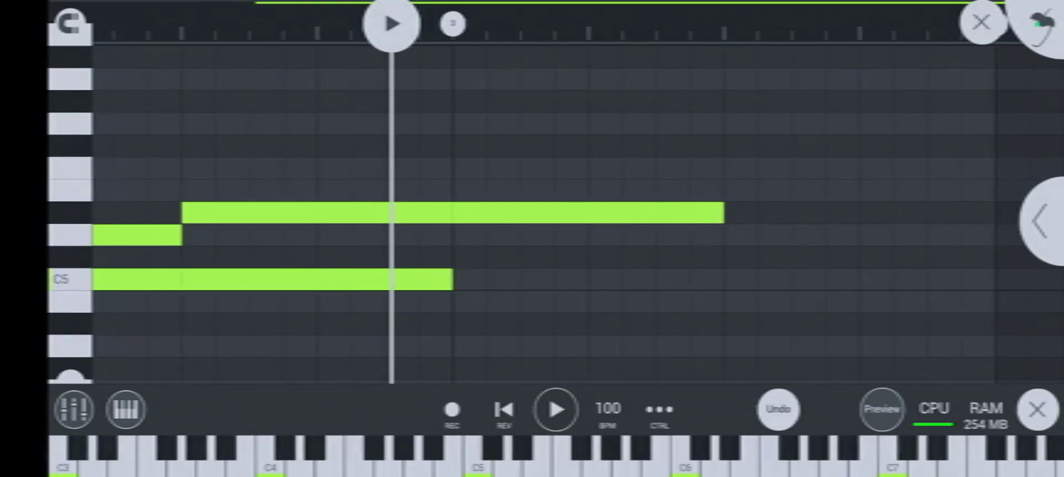
drag(735, 256, 992, 257)
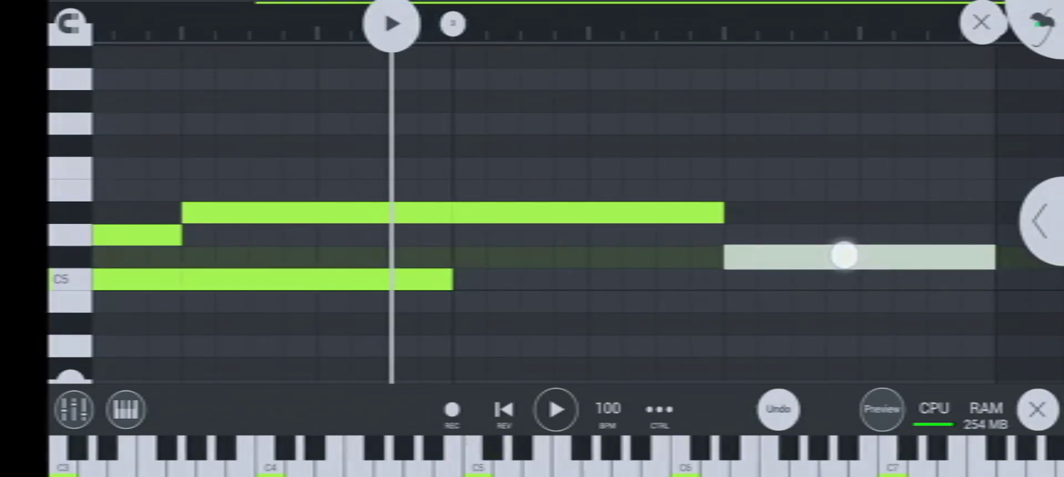
drag(843, 256, 567, 257)
click(503, 410)
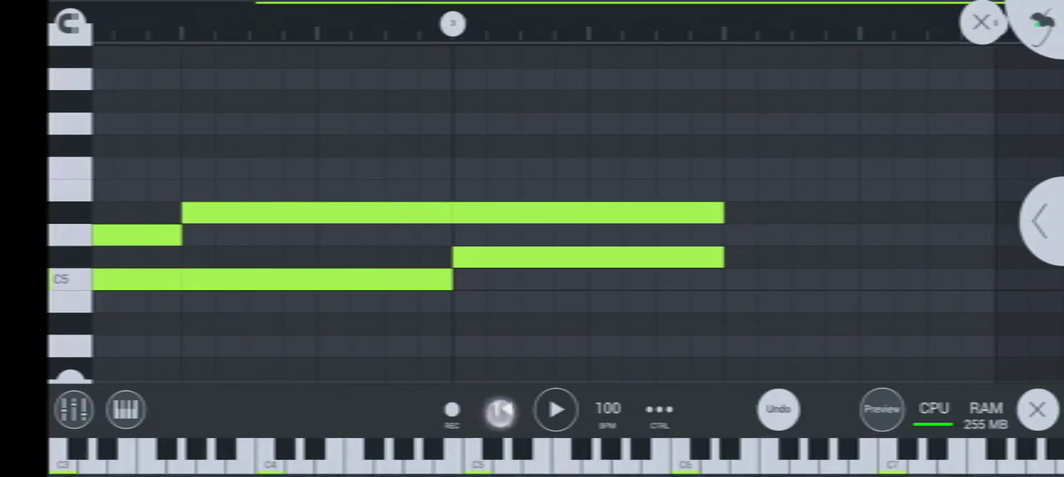
click(556, 409)
Raise the later part of the upper line by one row
scroll(412, 360, down, 3)
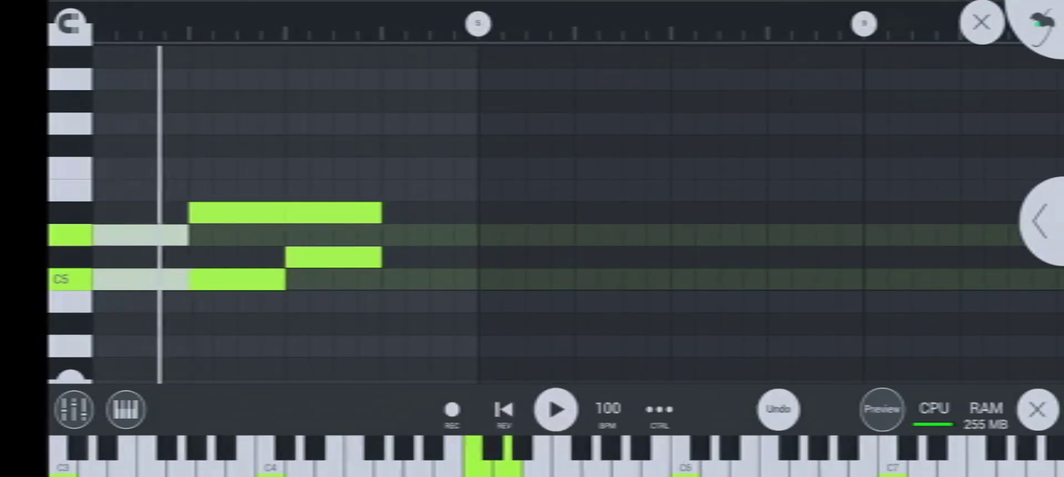
scroll(408, 308, down, 3)
scroll(468, 309, down, 1)
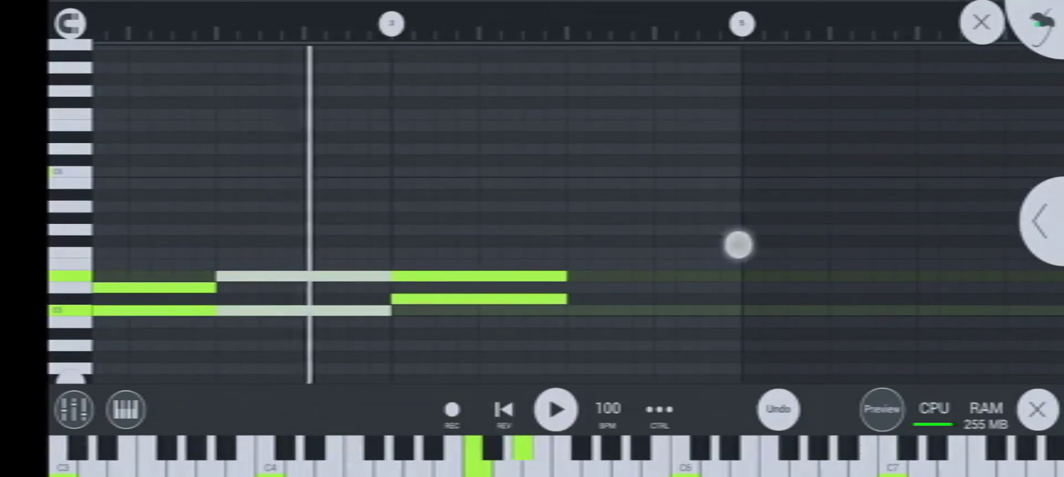
drag(738, 245, 731, 166)
scroll(518, 303, up, 3)
scroll(517, 303, up, 2)
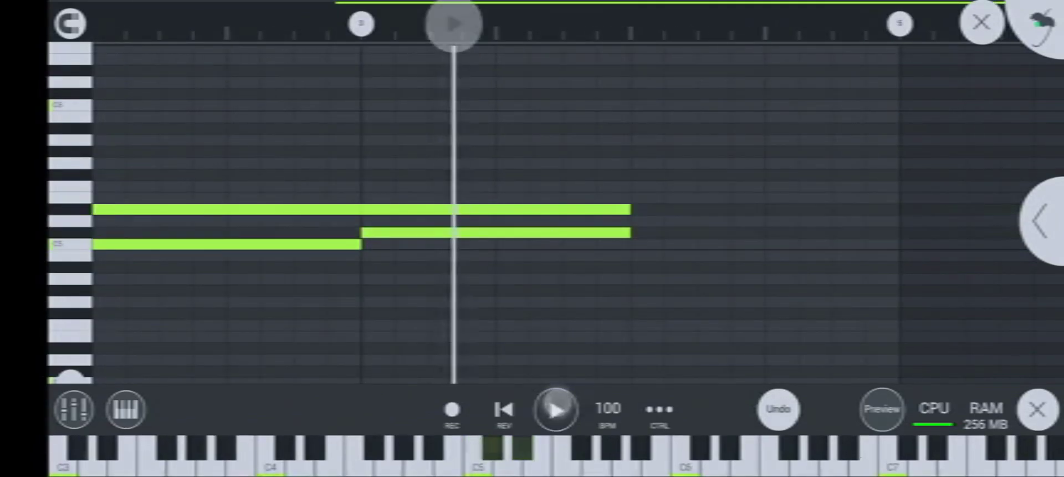
scroll(430, 258, up, 3)
scroll(431, 258, up, 2)
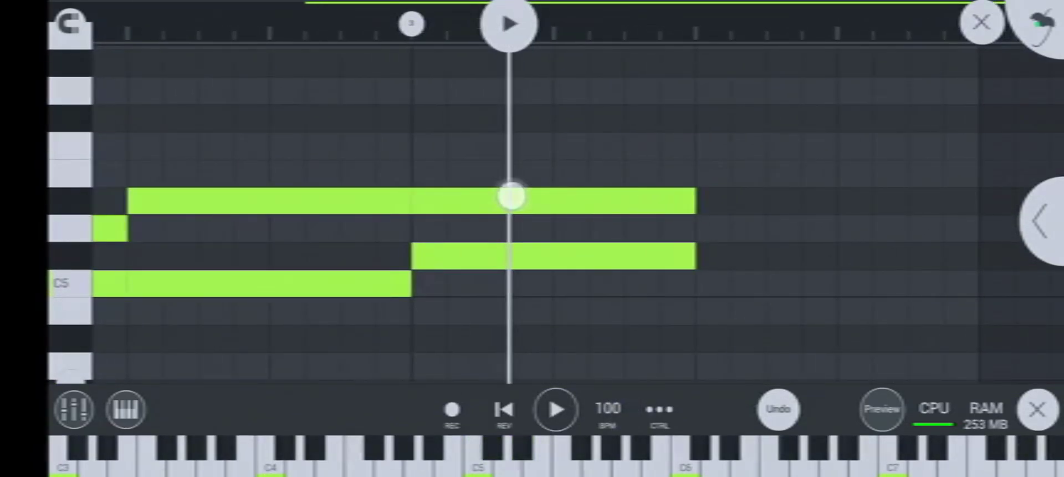
drag(511, 196, 514, 166)
click(175, 27)
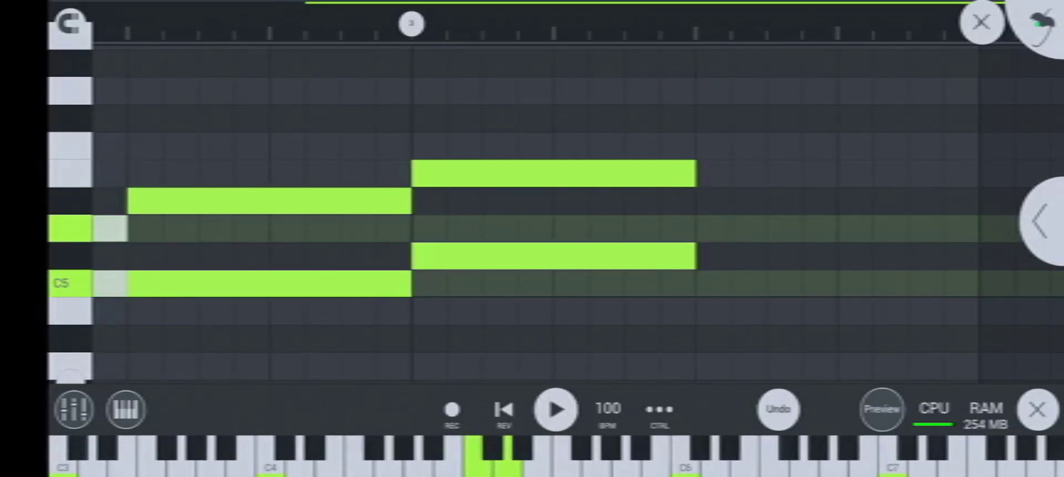
Draw the final chord's upper note and a C5, then play the four-chord progression
scroll(532, 222, down, 3)
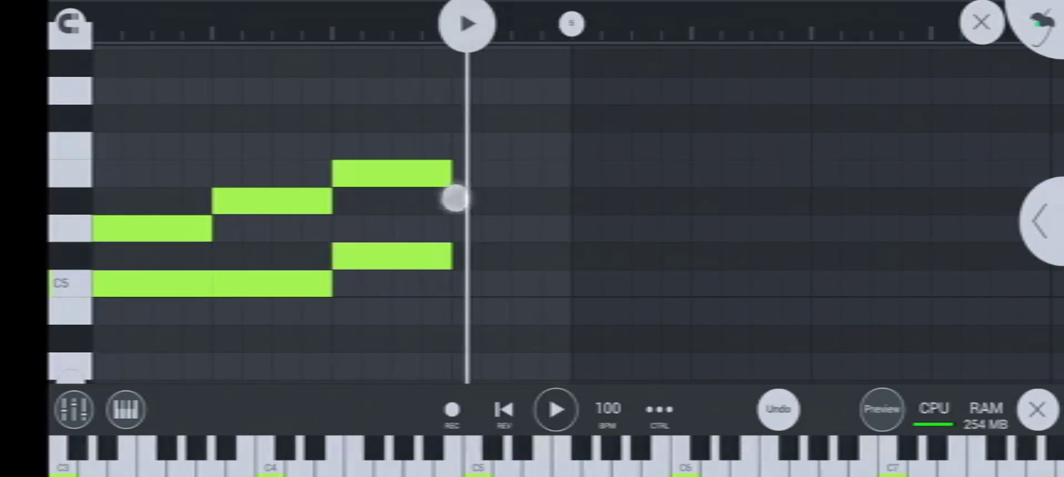
click(455, 199)
click(488, 283)
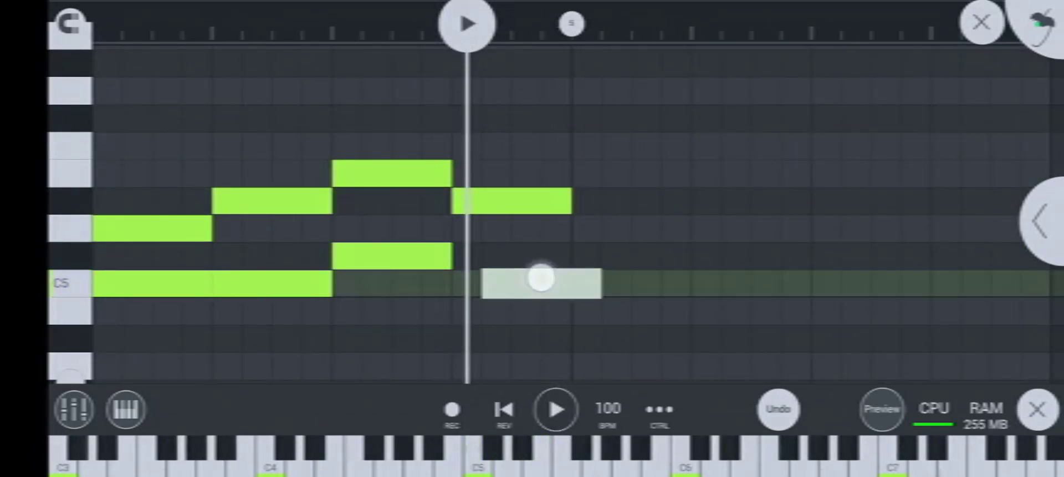
drag(542, 278, 502, 280)
click(467, 23)
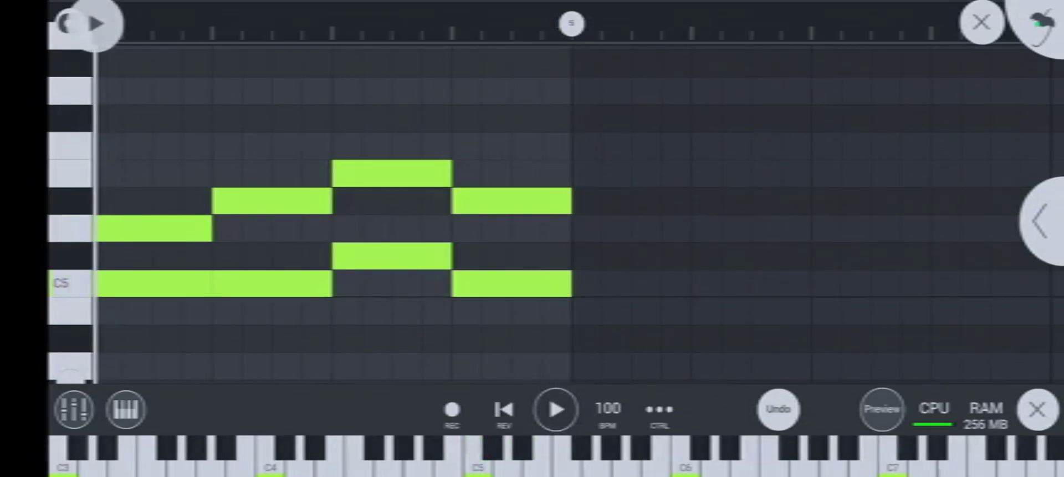
click(982, 23)
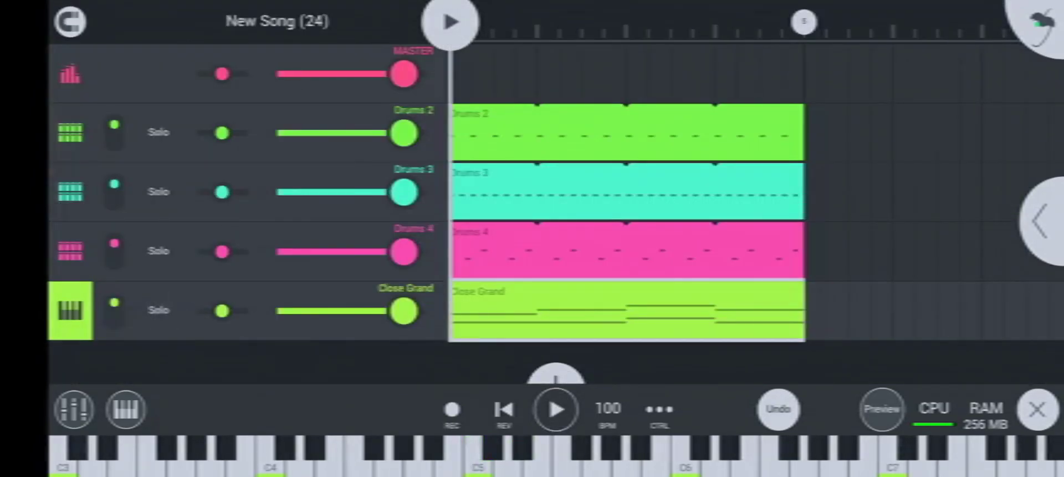
click(556, 409)
click(504, 410)
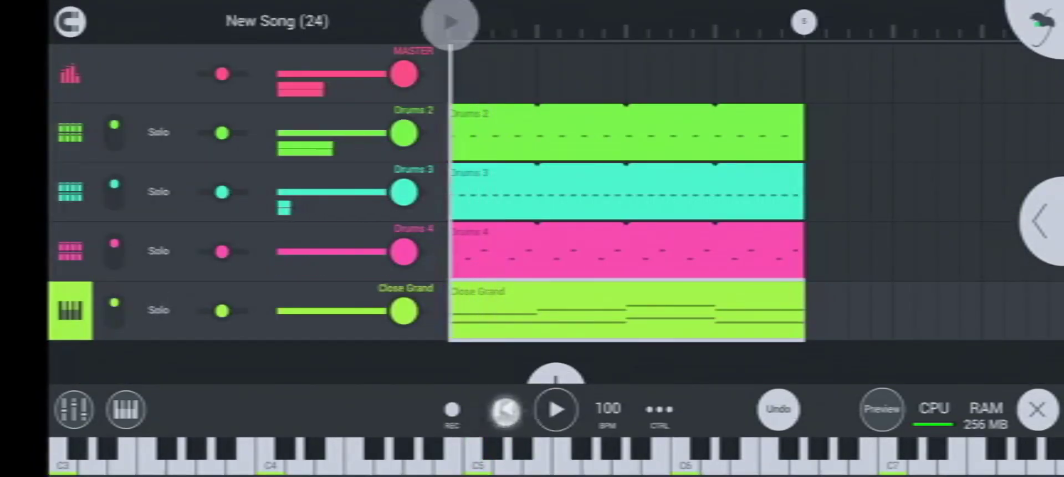
click(556, 409)
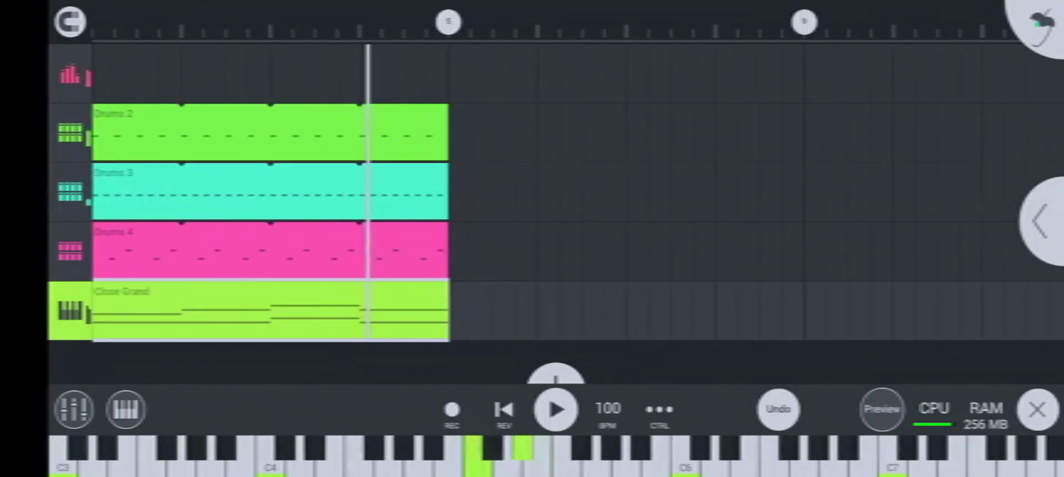
Add a new instrument channel with the Grand Piano keyboard preset
drag(763, 184, 763, 138)
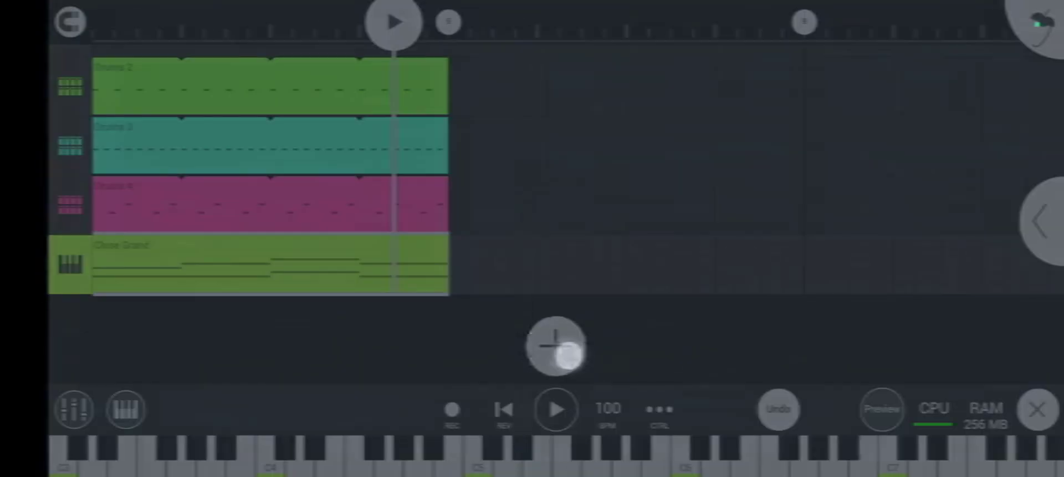
click(568, 355)
click(583, 280)
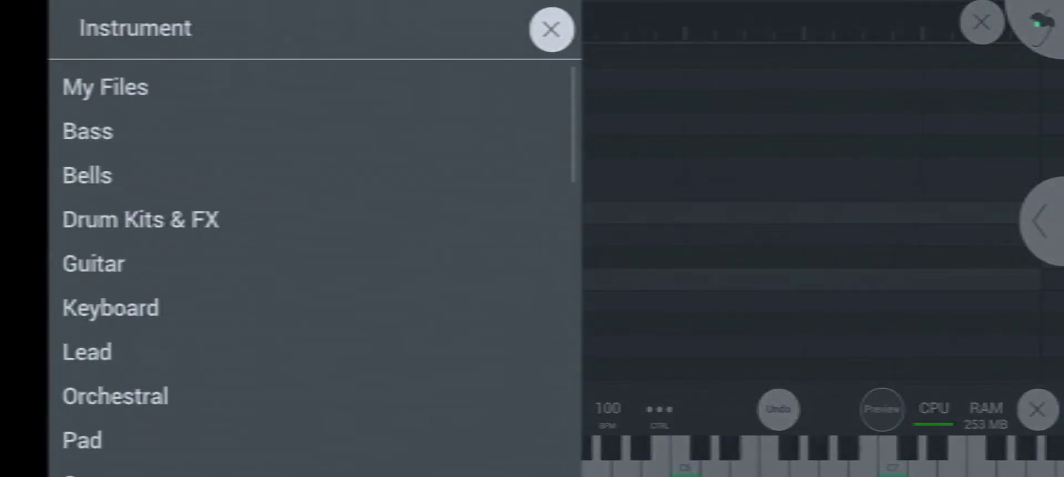
mouse_move(77, 311)
mouse_down()
mouse_move(77, 248)
mouse_move(132, 223)
mouse_move(164, 162)
mouse_up()
click(111, 259)
click(321, 119)
drag(109, 277, 109, 252)
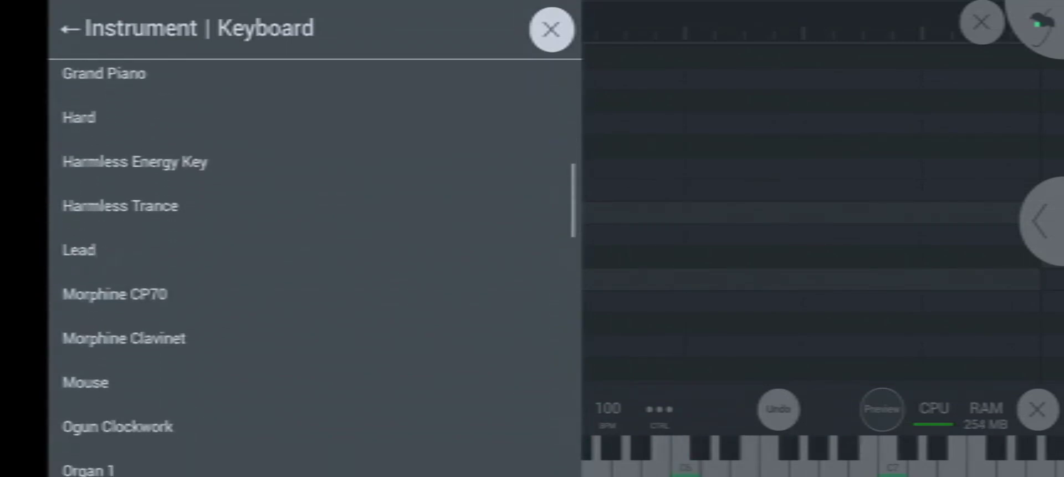
drag(205, 162, 208, 259)
click(314, 161)
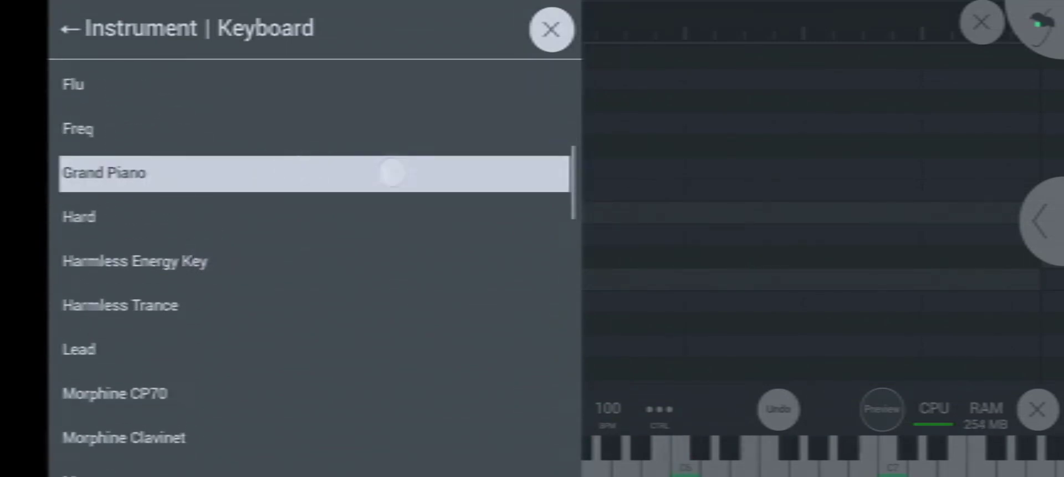
click(521, 175)
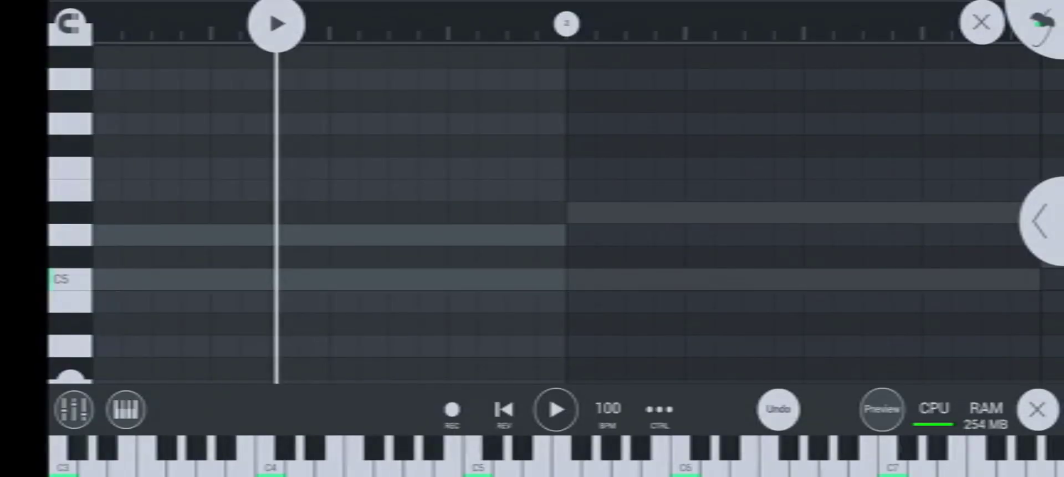
Draw a short note in the row above C5 and a second note right after it
drag(544, 292, 610, 292)
click(107, 235)
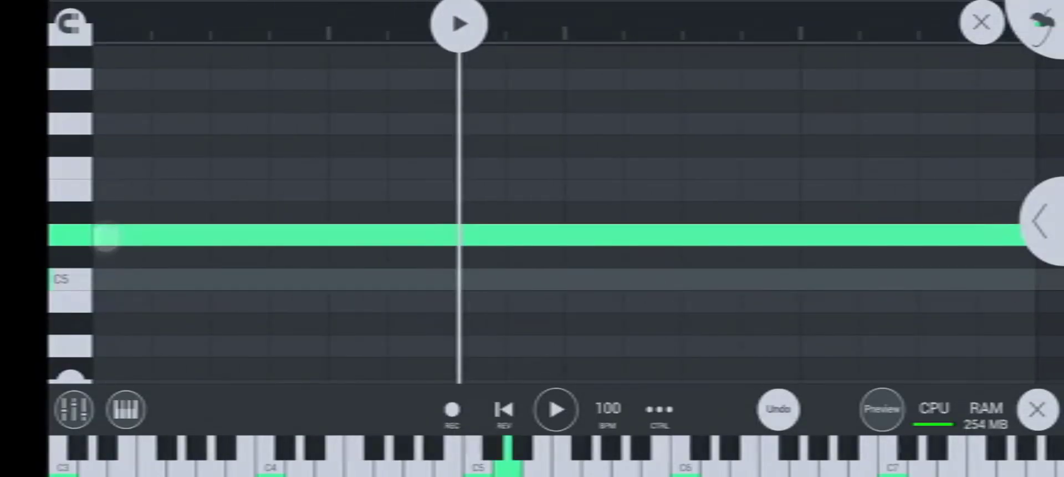
click(554, 235)
drag(662, 299, 156, 302)
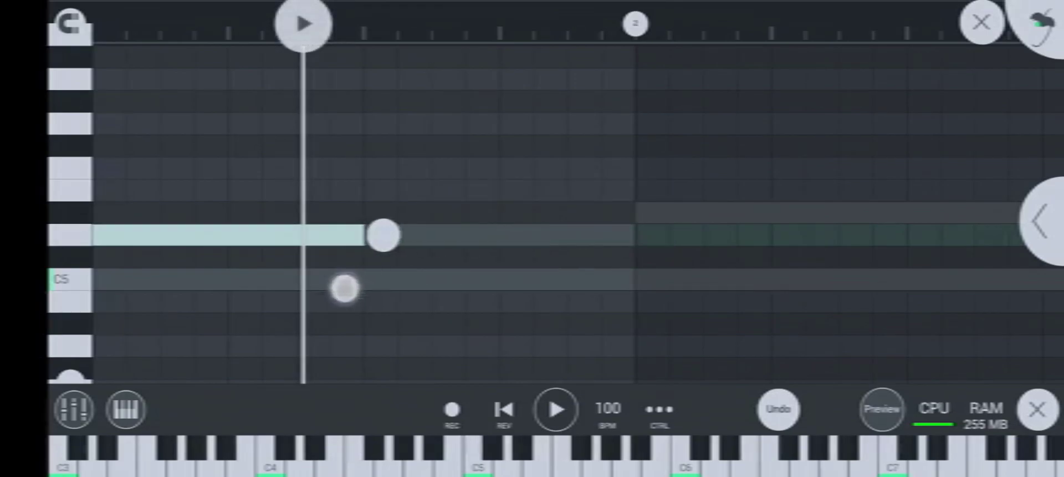
click(248, 282)
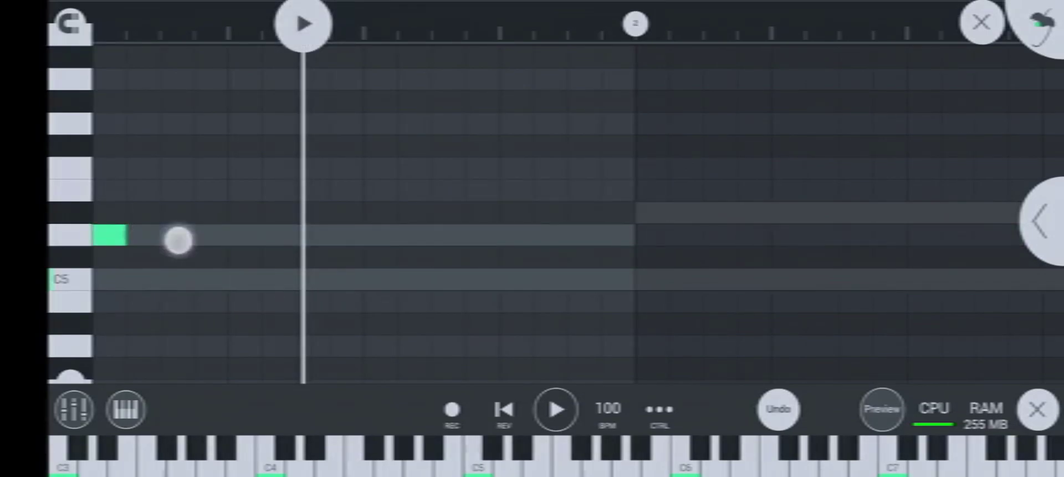
click(178, 240)
drag(211, 235, 166, 242)
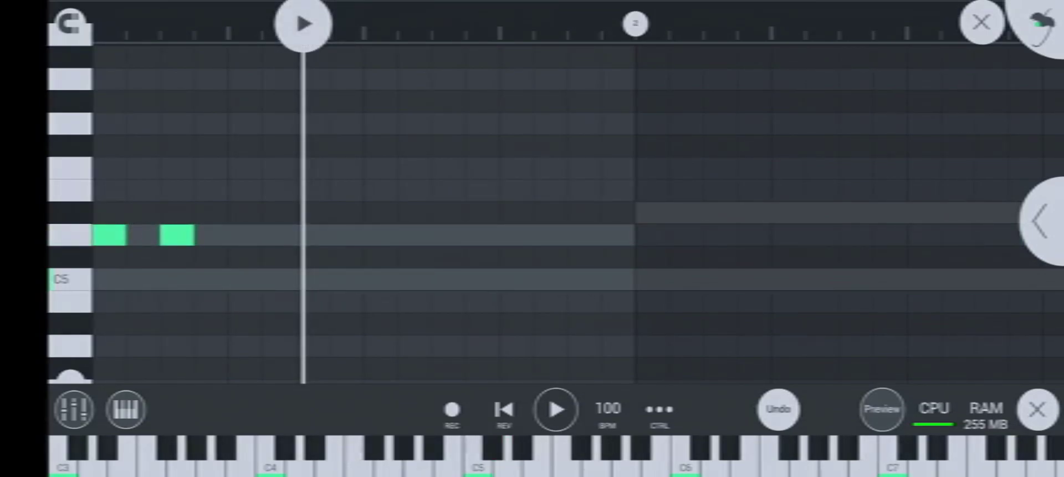
click(981, 22)
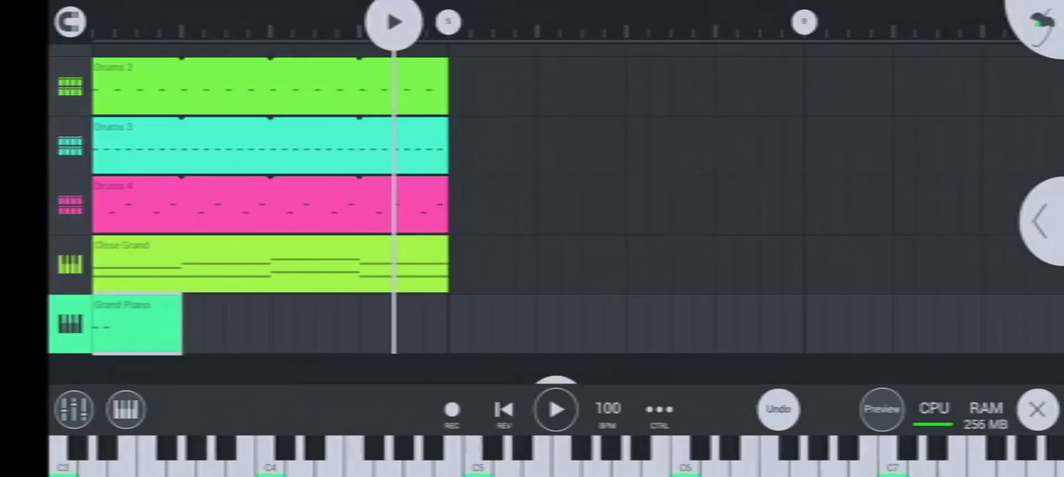
Extend the Grand Piano clip to four bars, matching the drum and Close Grand clips
click(504, 410)
drag(100, 22, 116, 22)
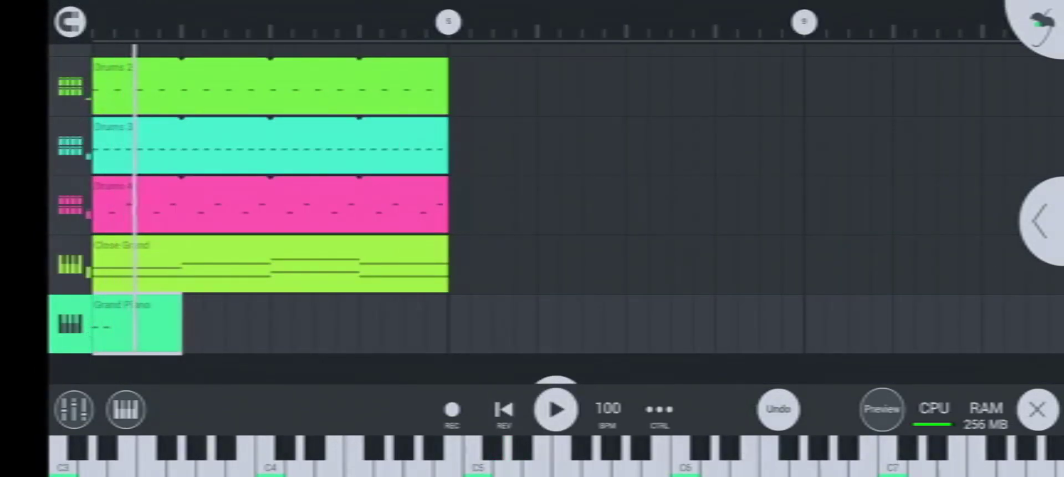
click(136, 324)
drag(199, 325, 469, 325)
Play the arrangement from the start to hear the stretched Grand Piano with the drums
click(504, 409)
click(556, 409)
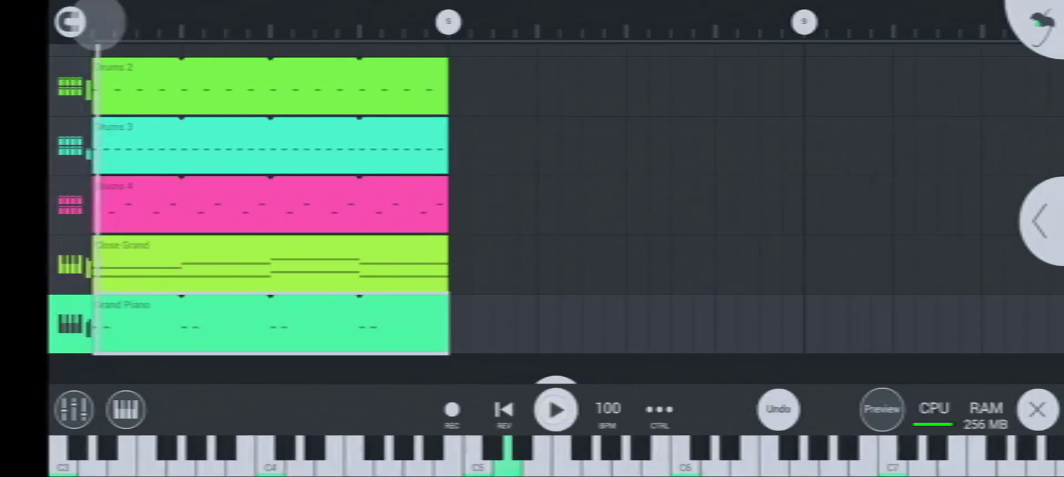
drag(650, 270, 650, 211)
scroll(781, 241, up, 3)
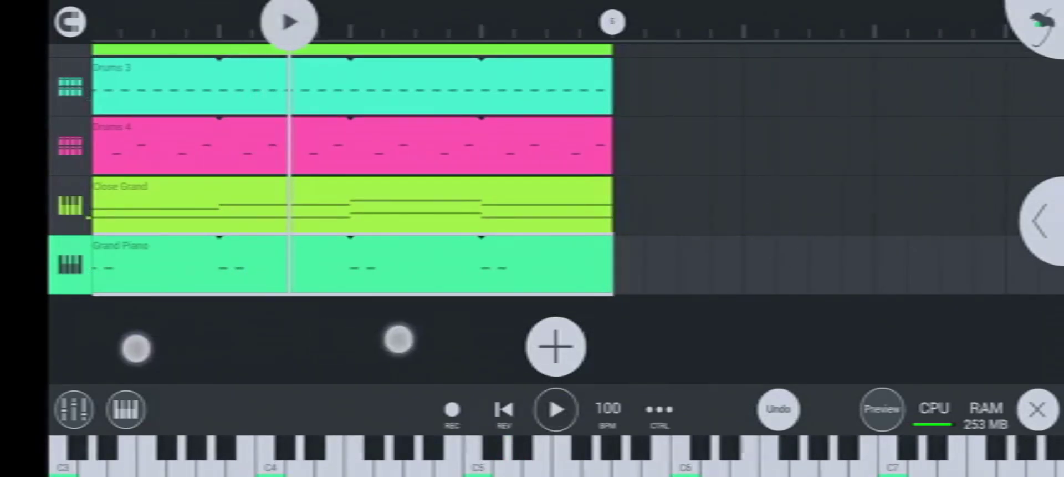
scroll(266, 344, up, 3)
scroll(424, 354, down, 2)
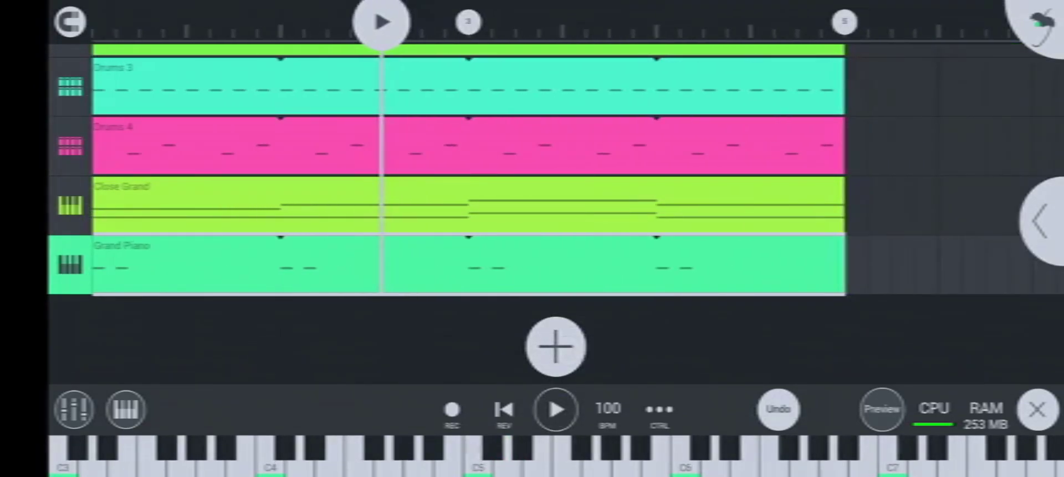
scroll(431, 354, down, 2)
click(504, 409)
click(556, 410)
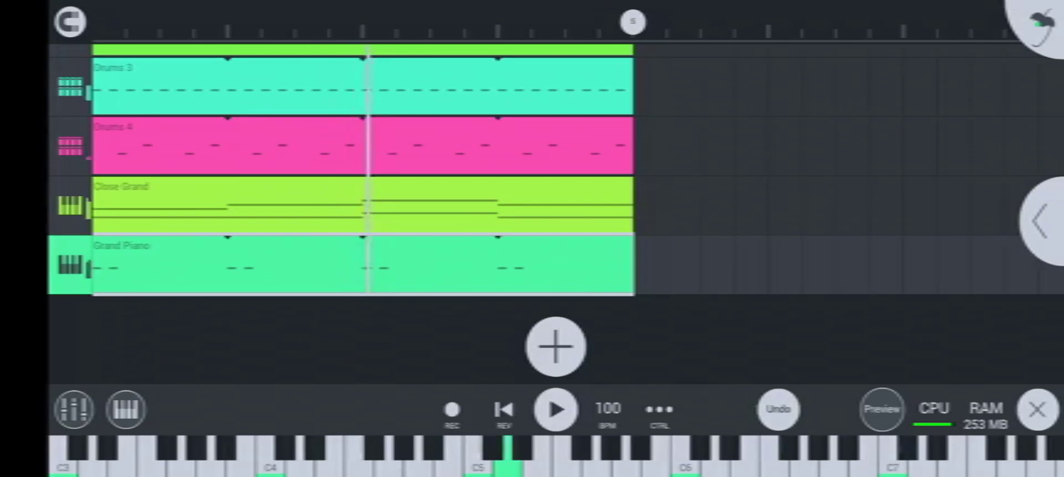
Stop playback, open the Grand Piano pattern, and add higher notes in bars 2 and 3
click(556, 409)
click(205, 273)
click(278, 207)
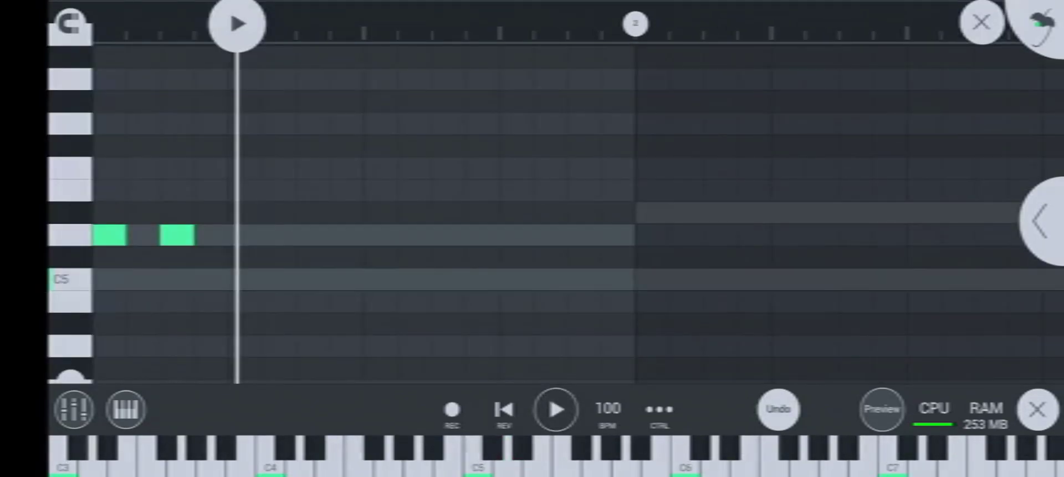
scroll(406, 323, down, 2)
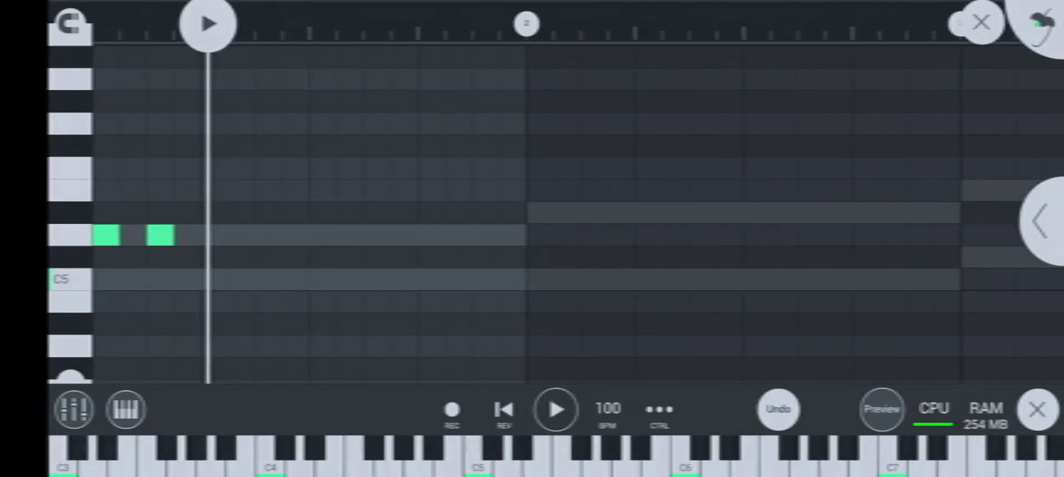
click(541, 212)
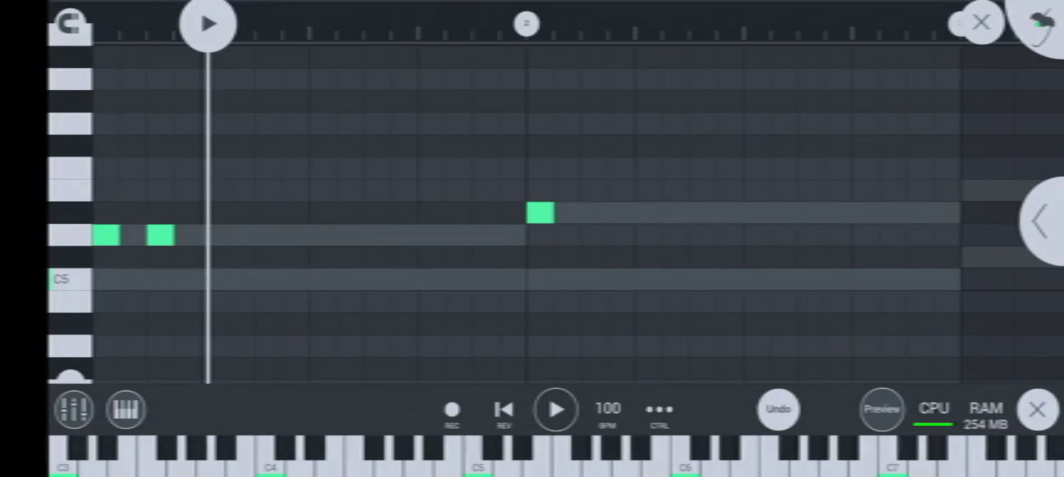
click(592, 213)
scroll(472, 332, down, 2)
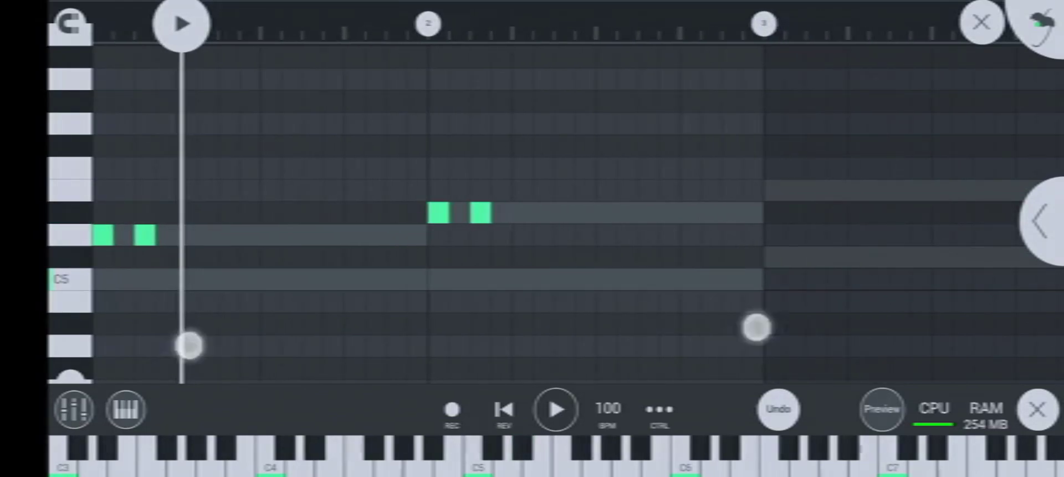
scroll(473, 336, down, 1)
click(635, 188)
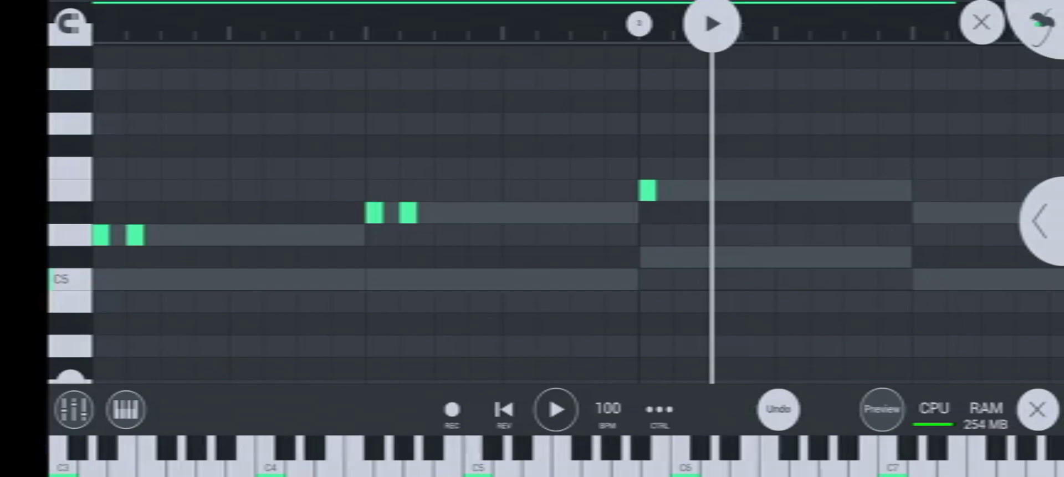
Add another higher-row note and a note pair at the start of bar 4
drag(763, 278, 630, 277)
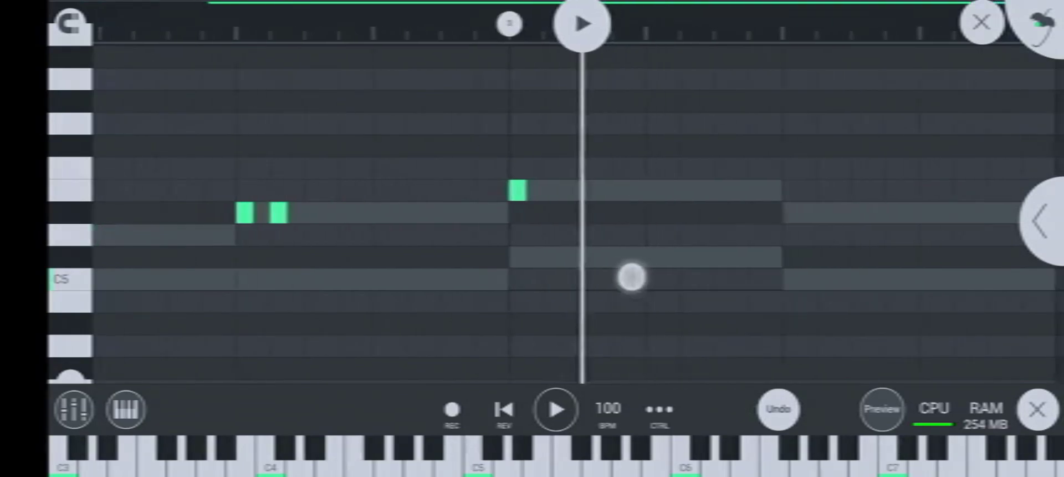
scroll(467, 314, up, 2)
drag(742, 316, 636, 316)
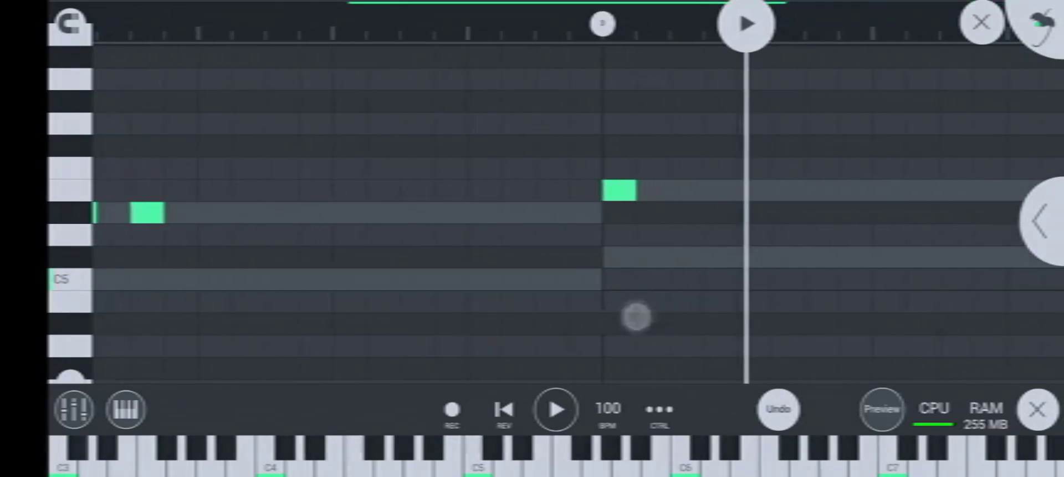
click(676, 190)
scroll(482, 321, down, 2)
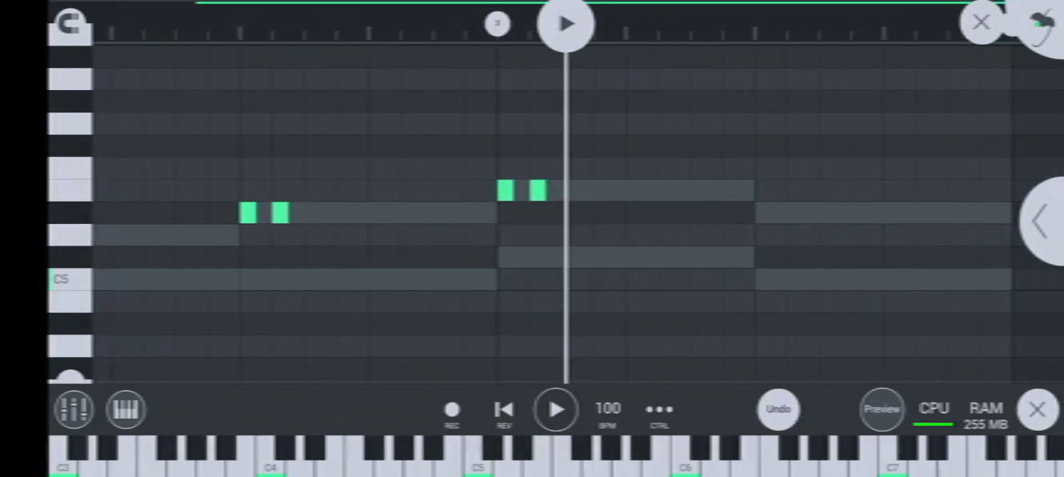
scroll(481, 325, up, 2)
click(647, 213)
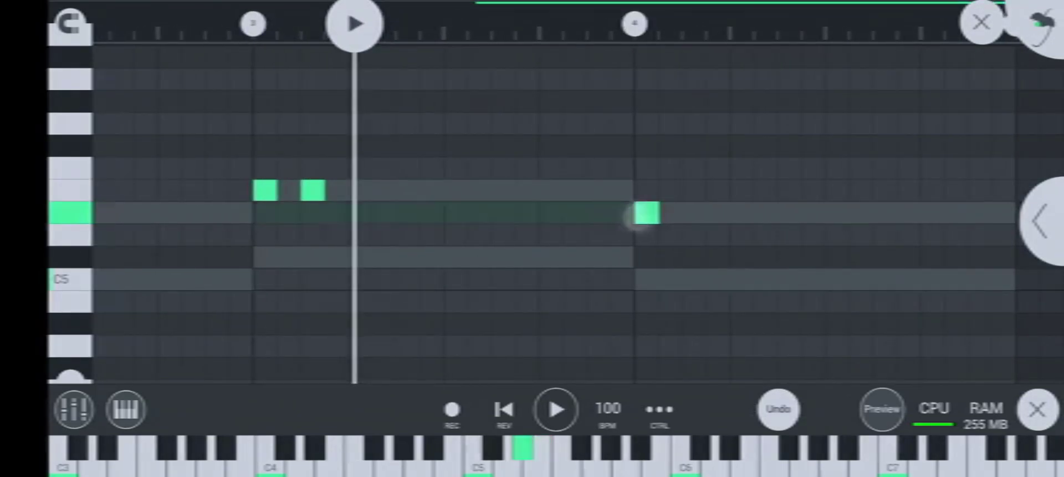
click(690, 212)
scroll(481, 341, down, 2)
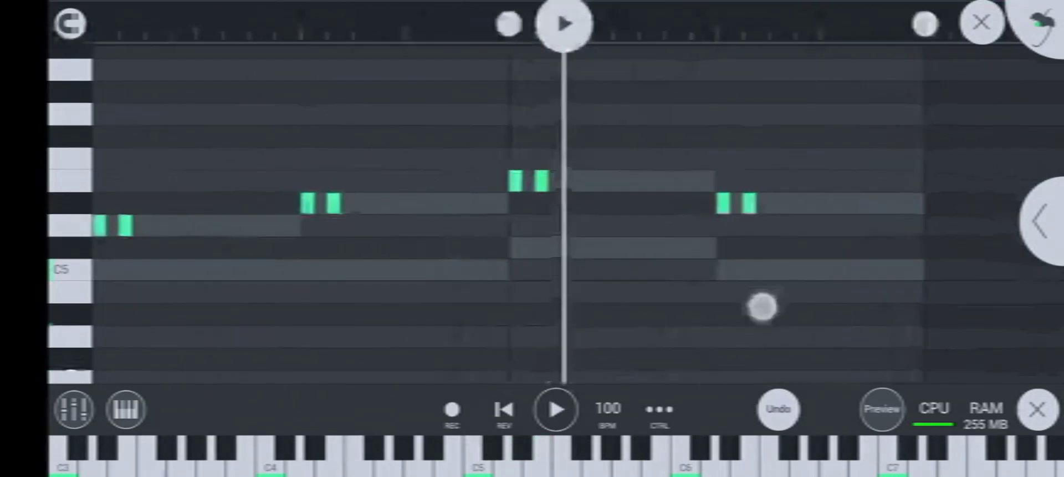
scroll(701, 312, up, 2)
scroll(677, 311, up, 2)
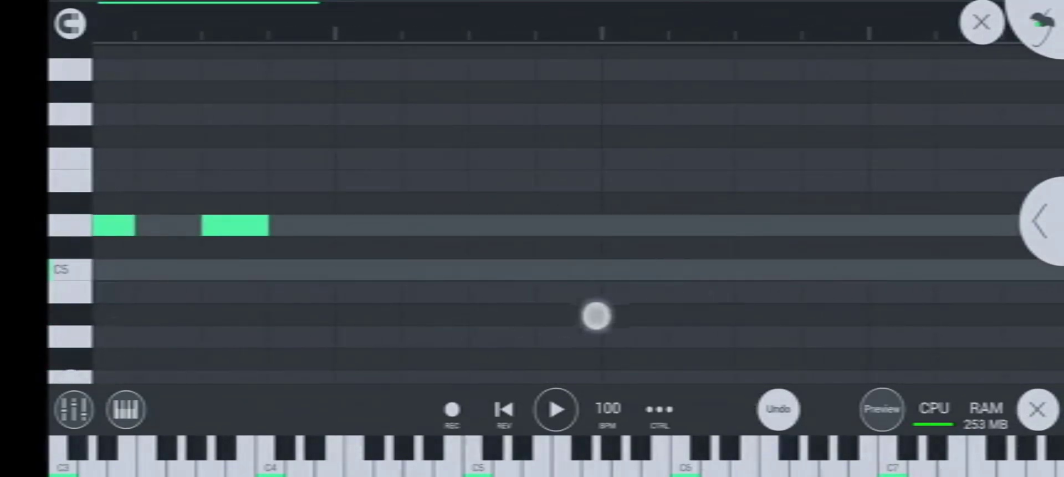
Place C5 notes at the pattern start and a C5 pair in bar 2
click(99, 275)
drag(242, 275, 242, 283)
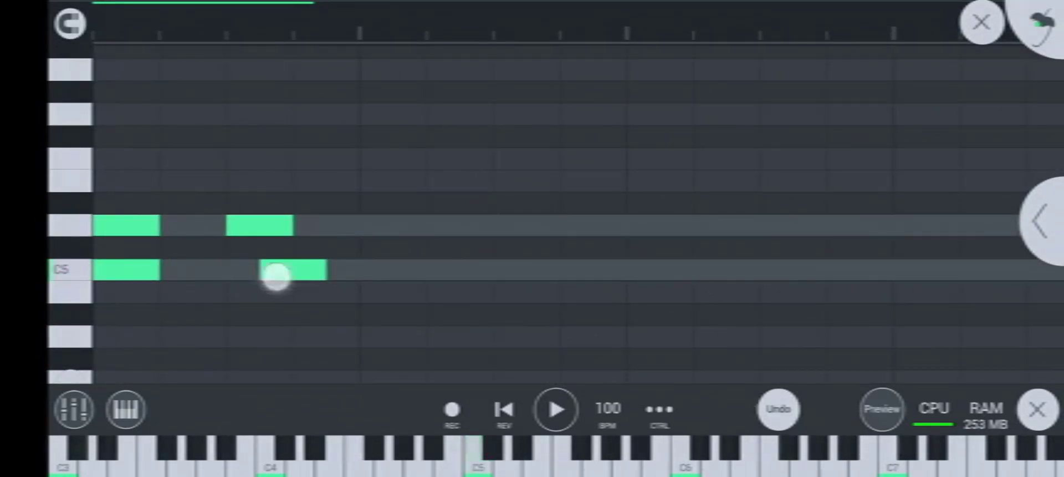
scroll(433, 339, down, 3)
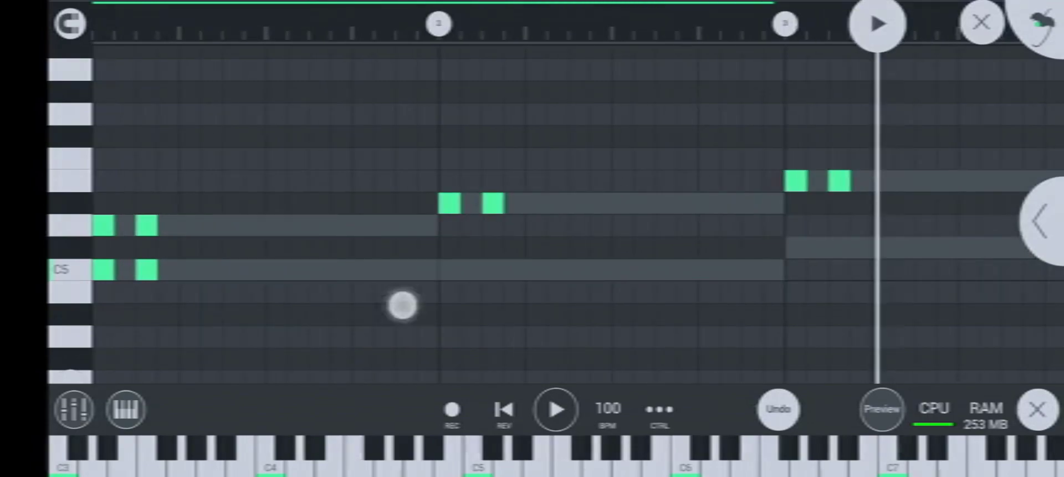
scroll(464, 250, up, 3)
click(410, 270)
click(558, 270)
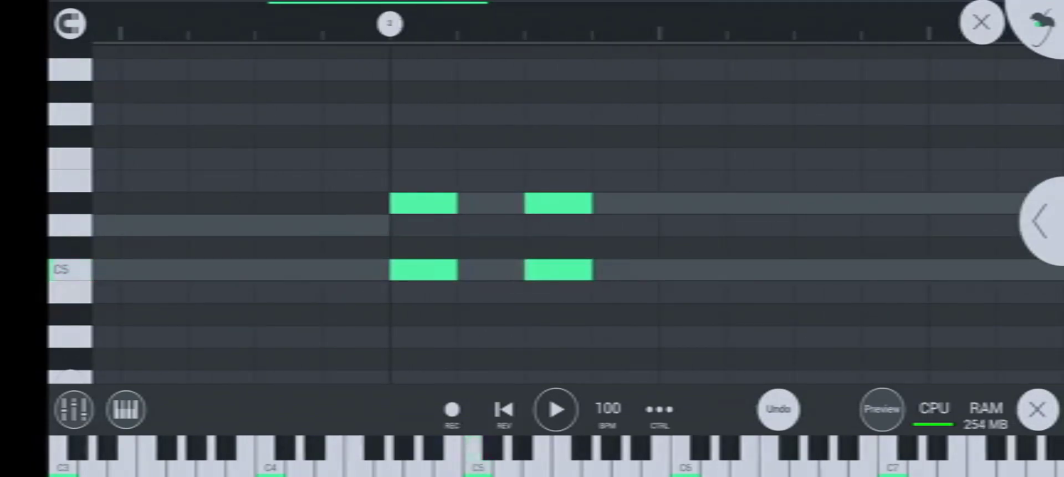
scroll(430, 356, down, 3)
scroll(573, 331, up, 3)
scroll(573, 331, up, 3)
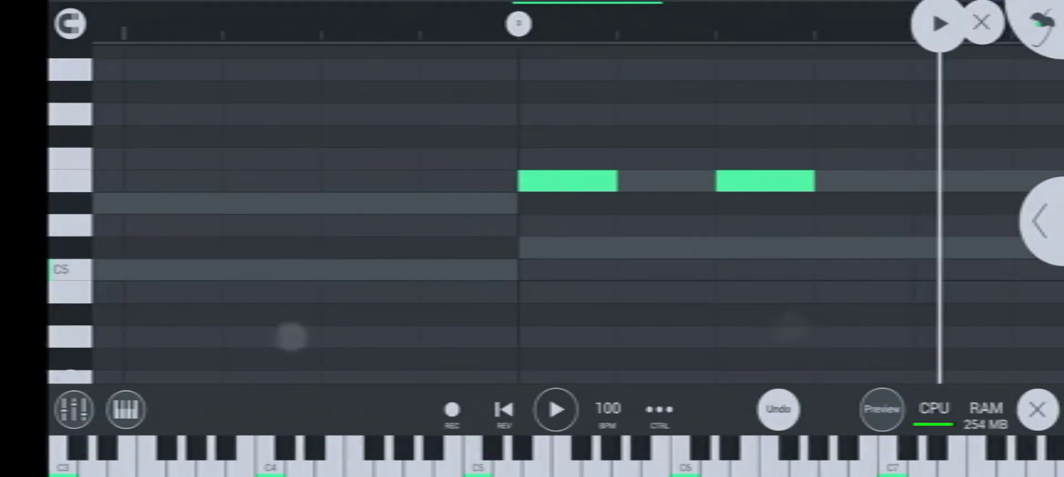
Add a note pair just above C5 in bar 3 and one more C5 note
click(565, 248)
click(727, 244)
scroll(453, 341, down, 3)
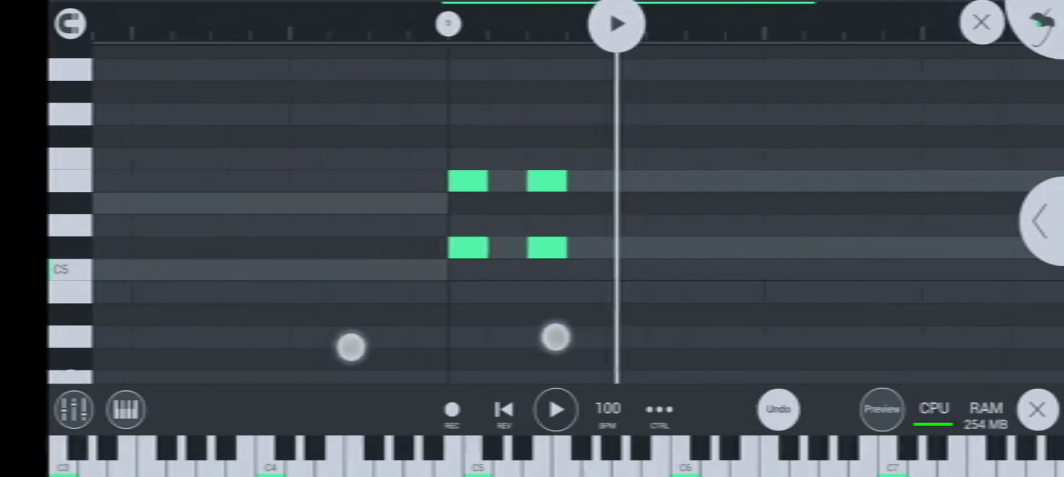
scroll(532, 328, right, 5)
scroll(533, 328, up, 3)
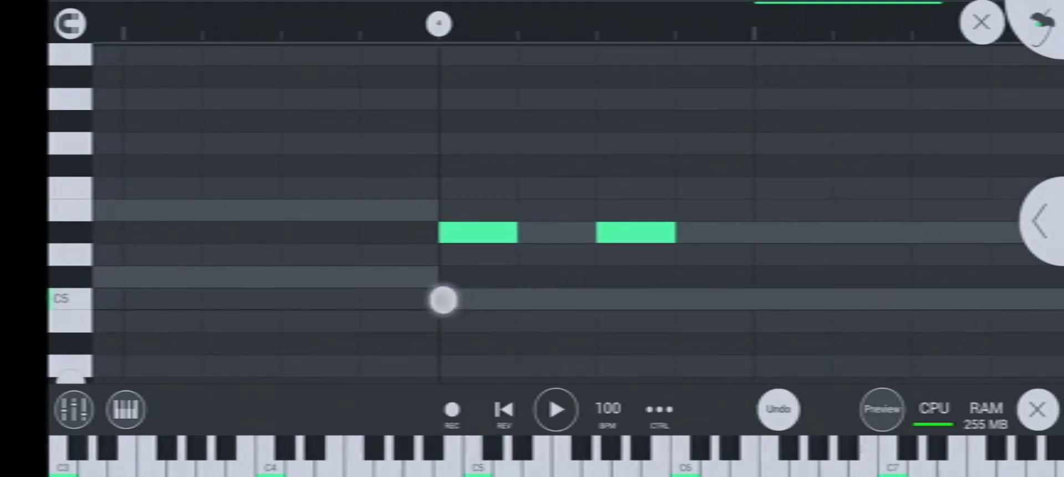
click(601, 299)
scroll(448, 360, down, 3)
scroll(492, 322, down, 3)
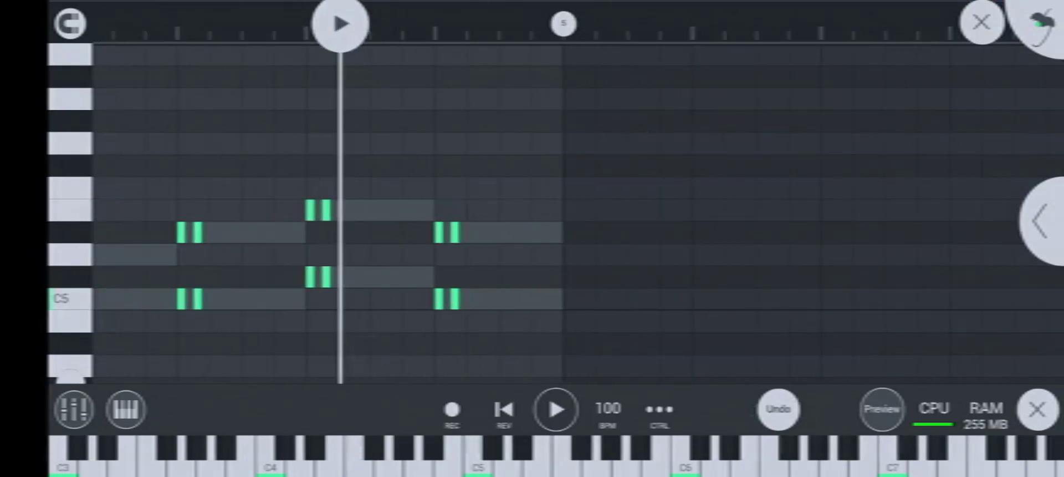
scroll(491, 323, down, 3)
Return to the playlist and play the arrangement from the start
click(981, 22)
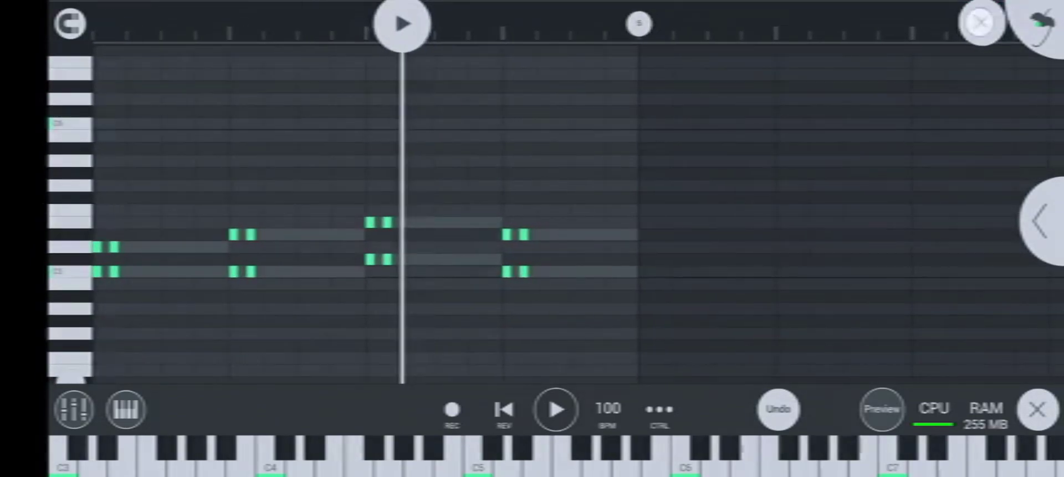
click(504, 410)
click(556, 409)
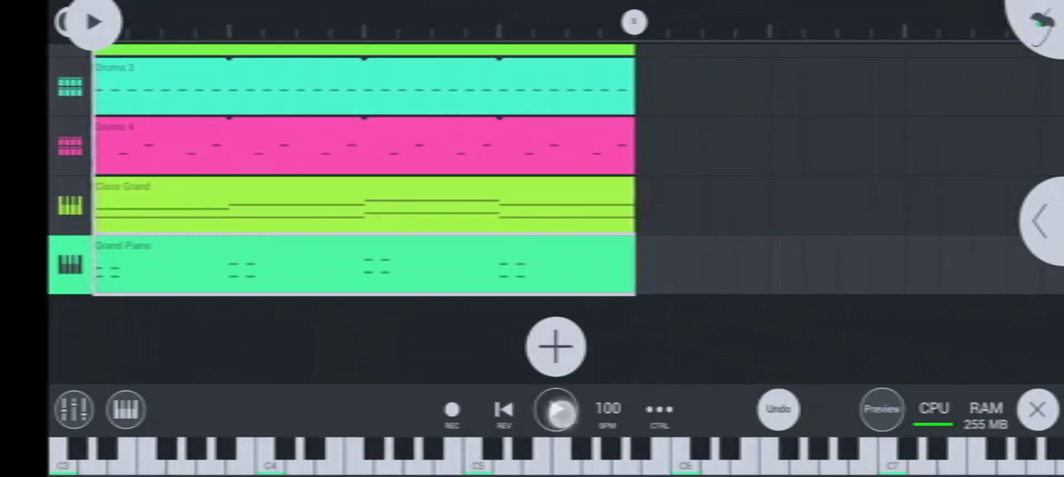
scroll(497, 302, up, 1)
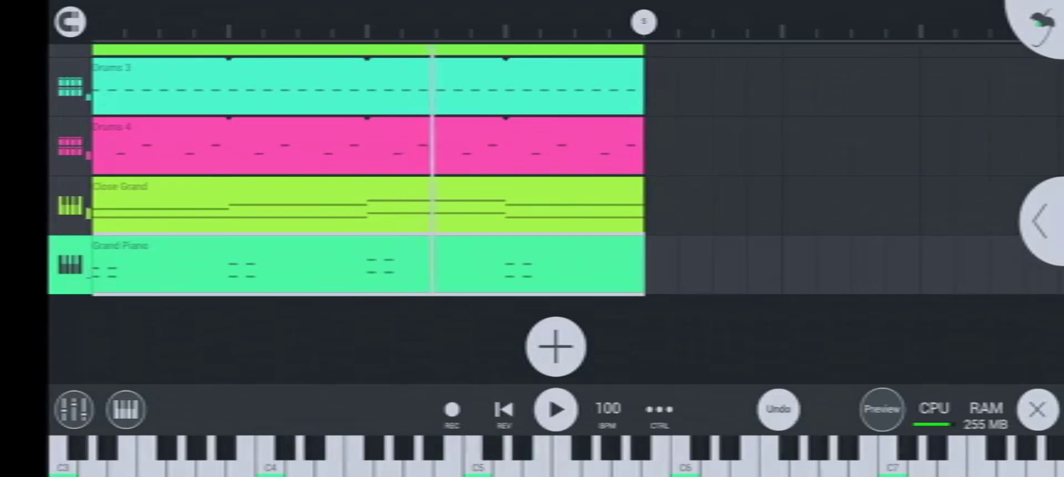
Add a Leveller to the Grand Piano channel and lower its volume to about -7.2 dB
scroll(496, 333, down, 2)
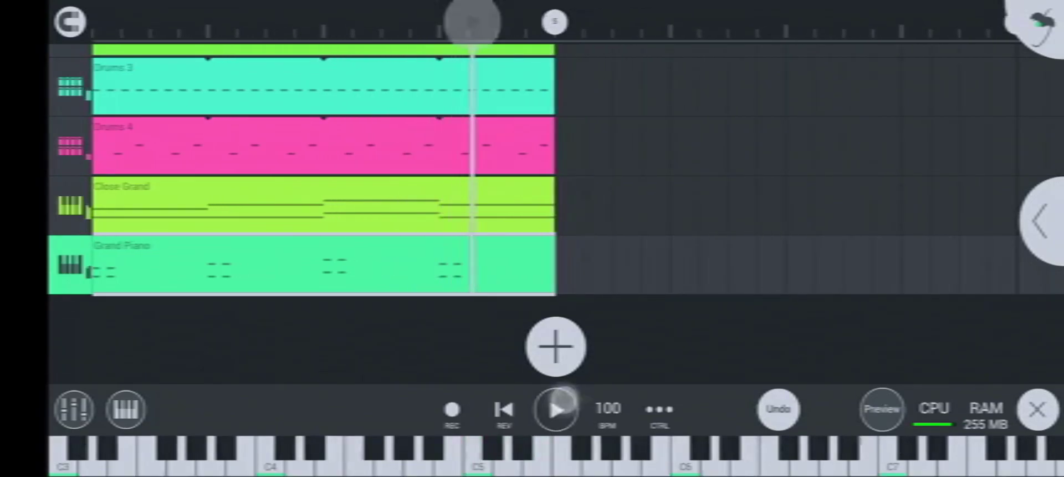
click(1041, 221)
click(726, 272)
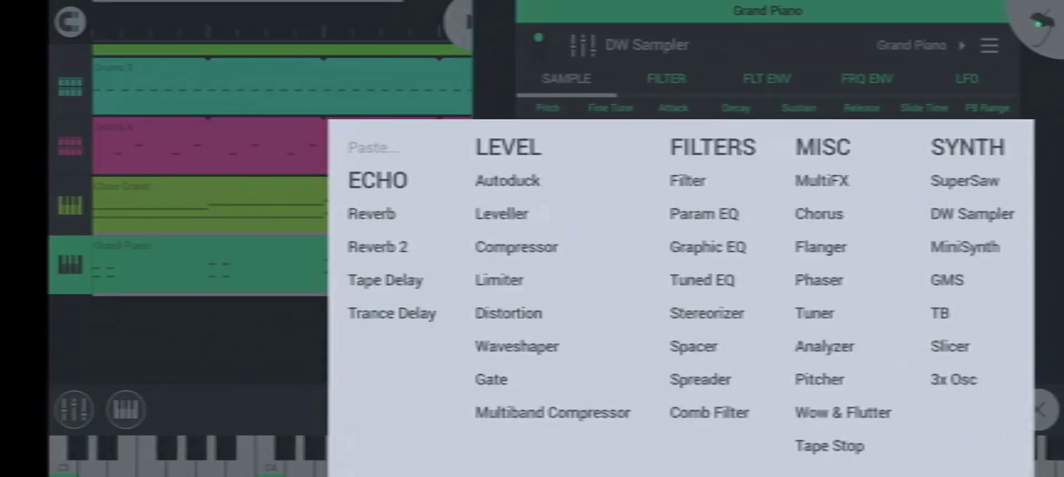
click(504, 211)
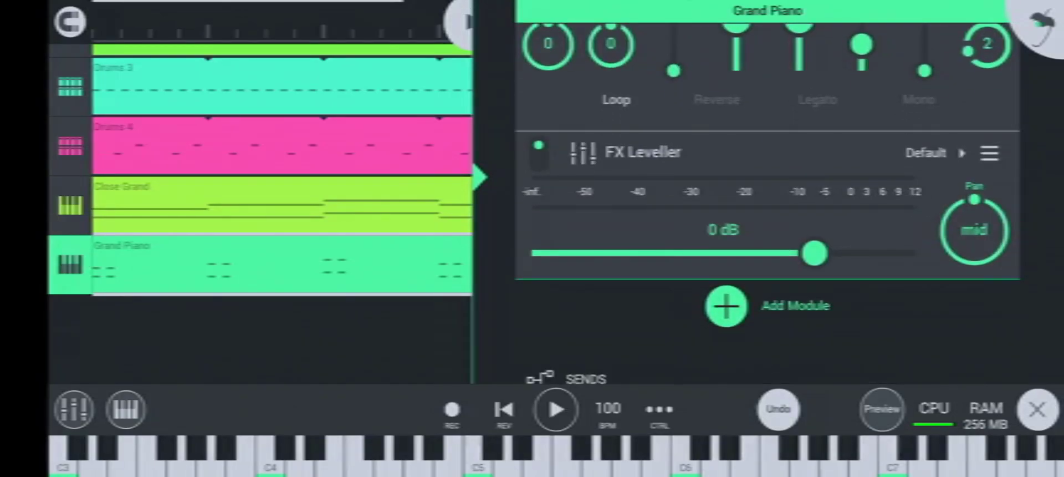
drag(815, 254, 782, 289)
click(556, 409)
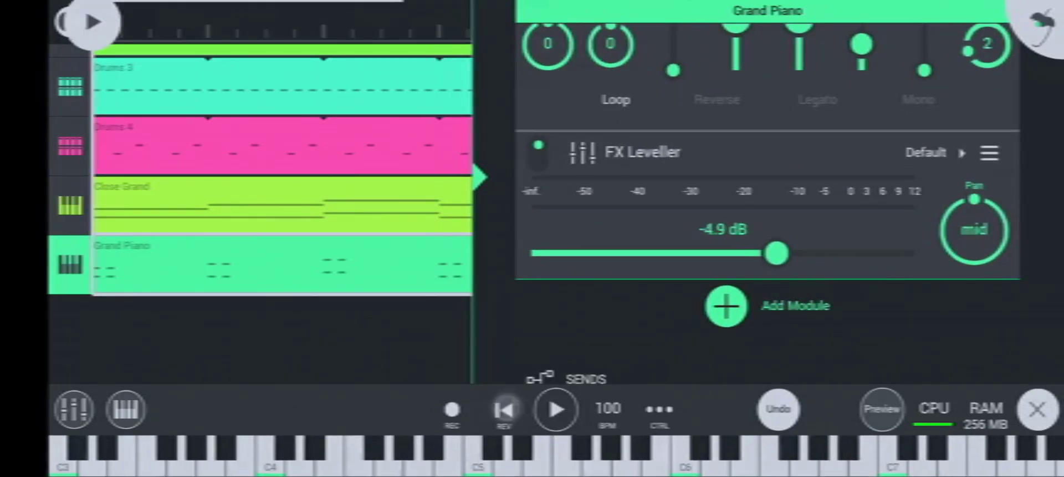
drag(782, 272, 766, 272)
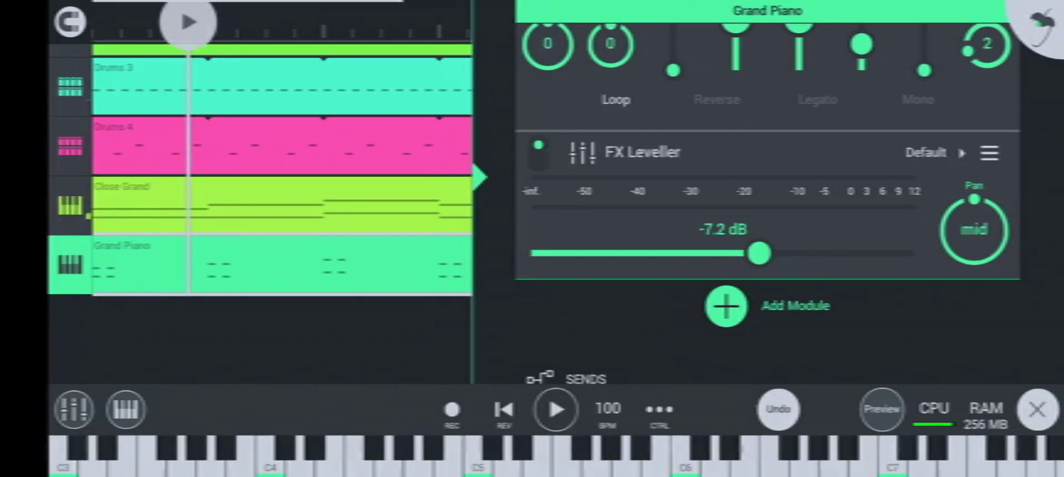
click(488, 190)
Pan and zoom the playlist to view all tracks from Drums 2 down
scroll(449, 327, down, 3)
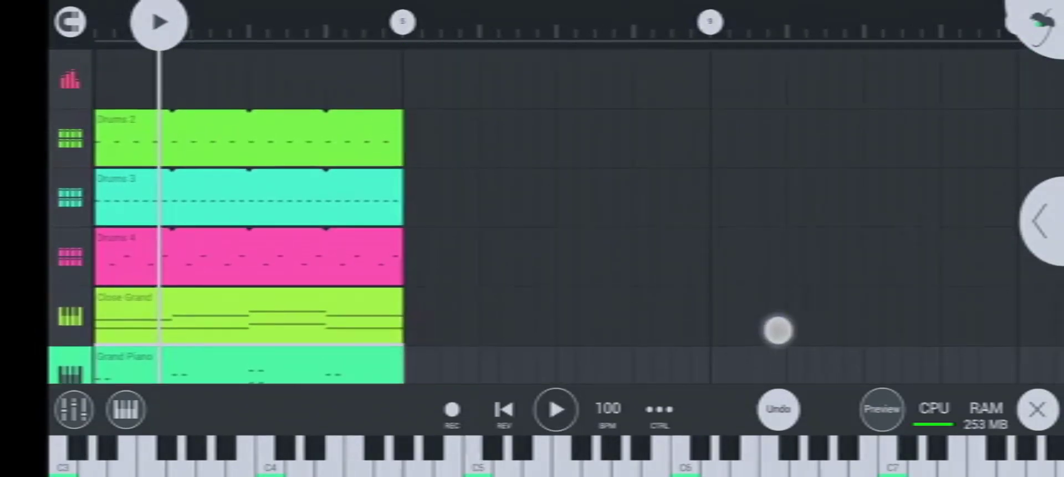
drag(777, 328, 767, 192)
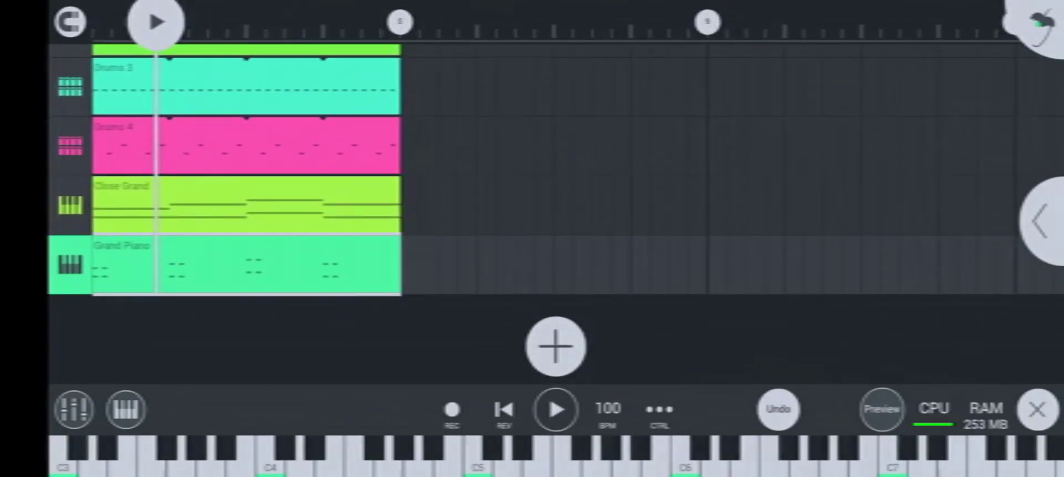
scroll(722, 244, up, 5)
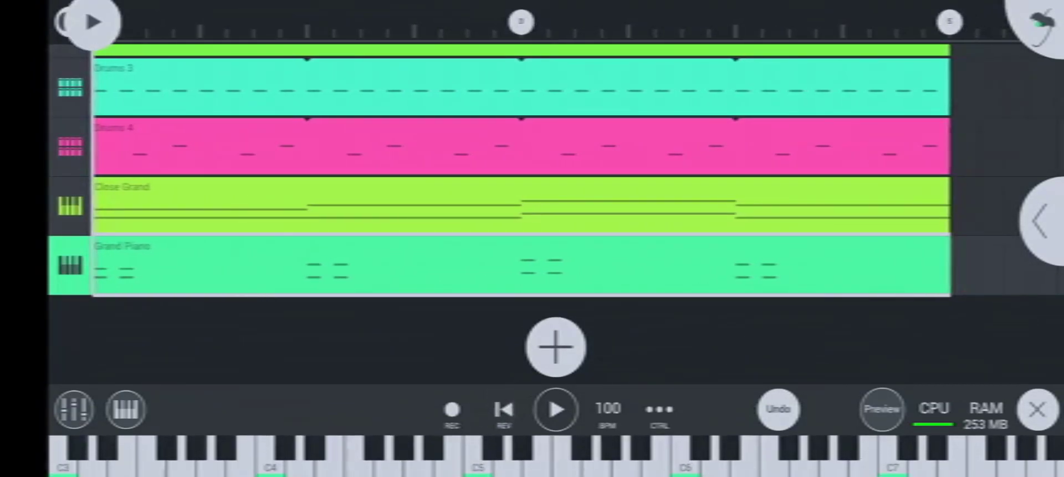
drag(850, 338, 825, 404)
mouse_move(992, 282)
mouse_down()
mouse_move(992, 336)
mouse_move(989, 190)
mouse_up()
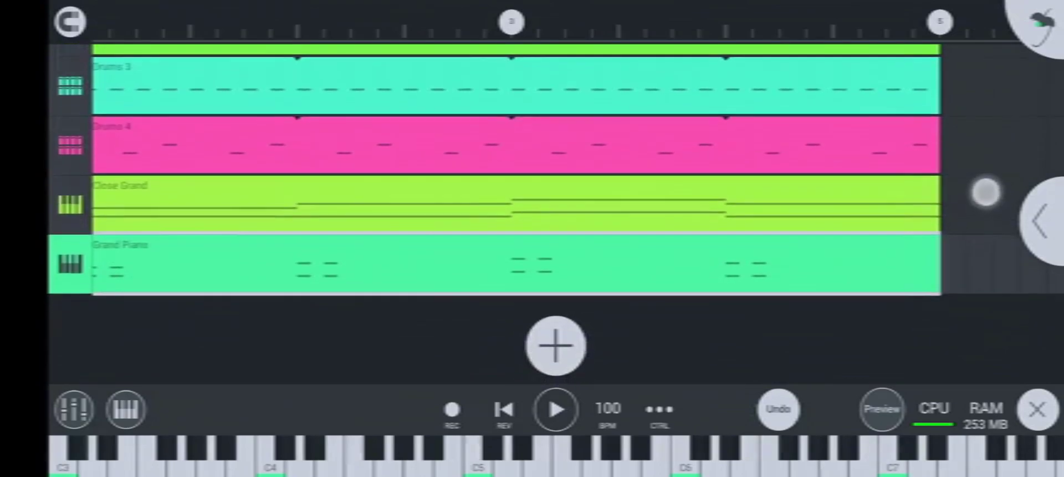
scroll(481, 358, down, 5)
scroll(481, 358, down, 5)
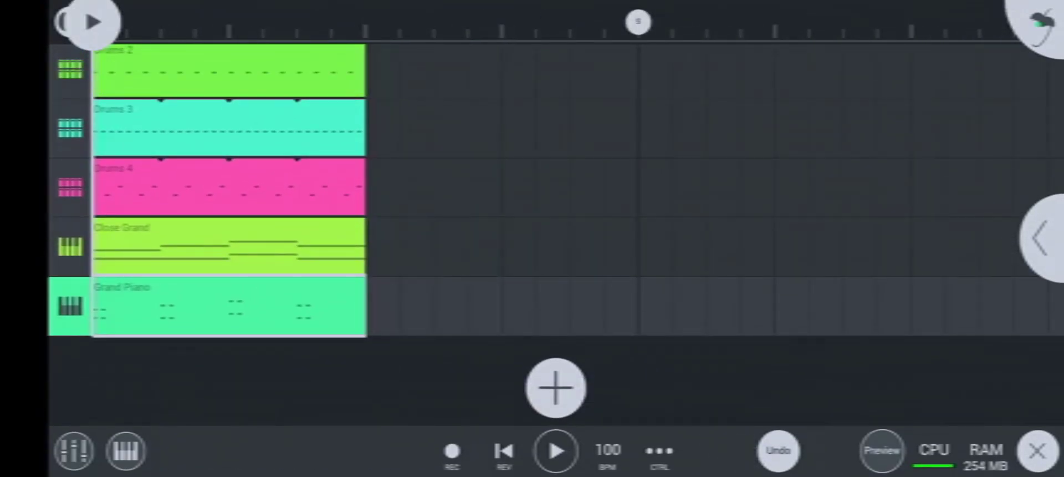
scroll(421, 340, up, 3)
drag(770, 275, 627, 404)
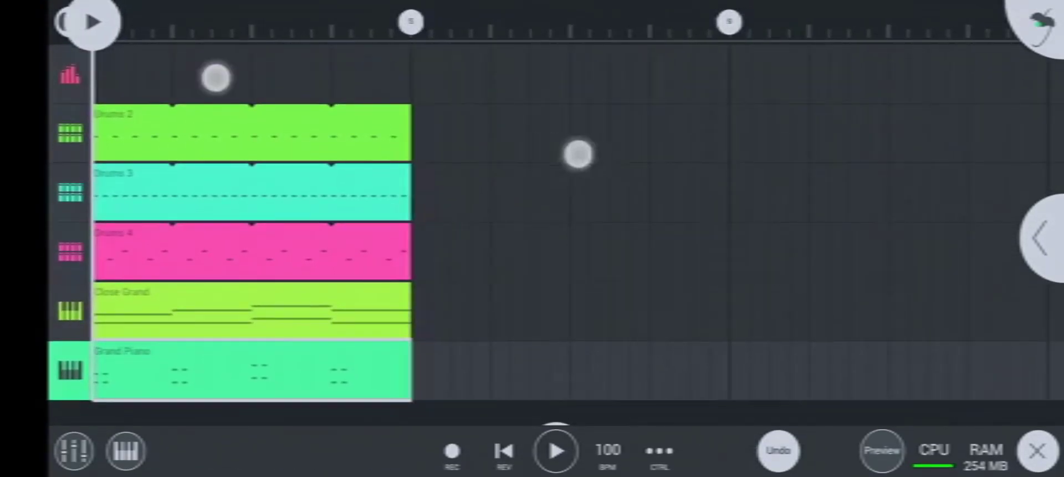
scroll(397, 116, up, 5)
Play the arrangement and bring up the list of new channel types
click(554, 450)
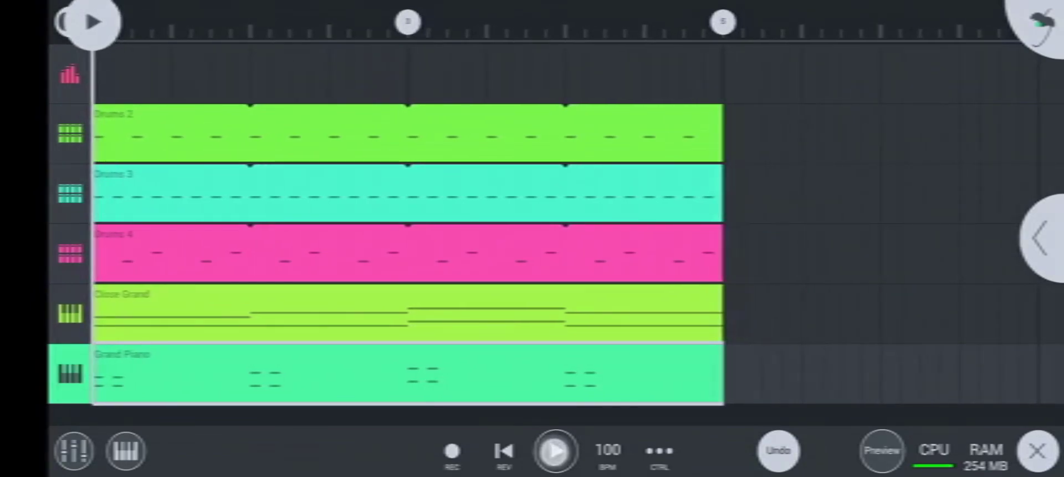
drag(923, 233, 922, 187)
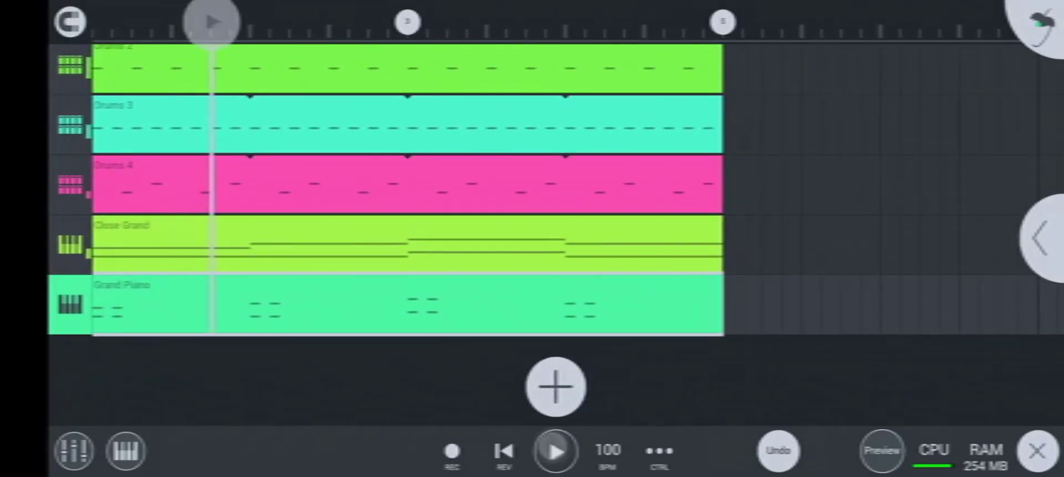
click(556, 386)
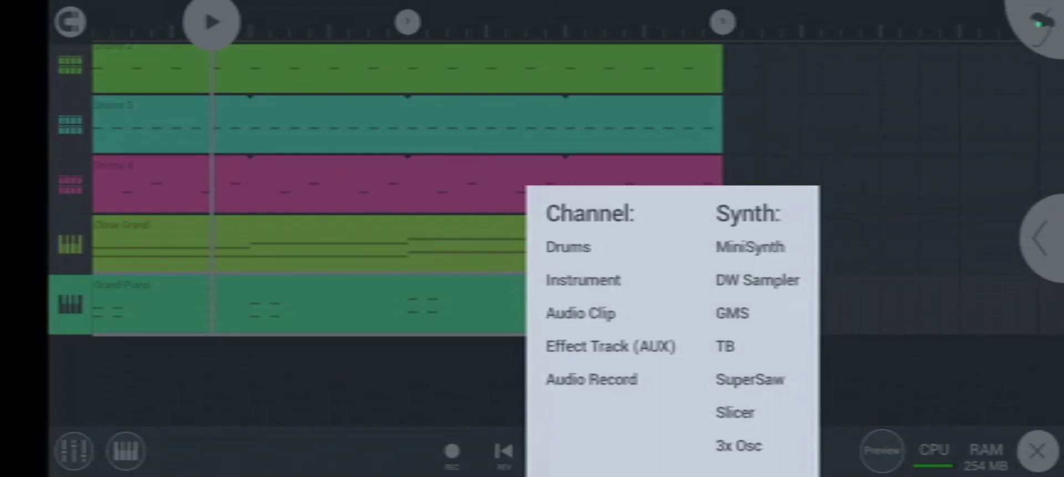
Add a DW Sampler channel with the Bass Attack preset and open its channel settings
click(757, 280)
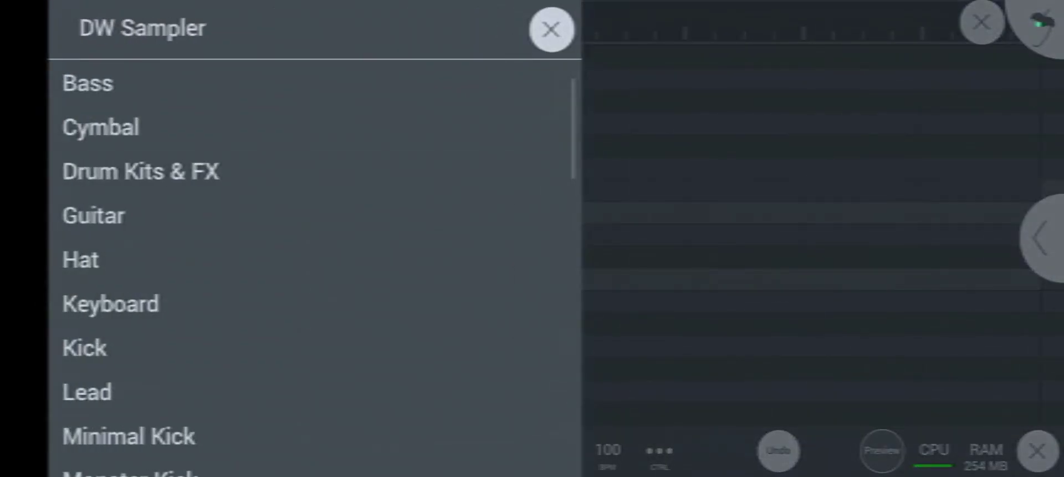
click(115, 84)
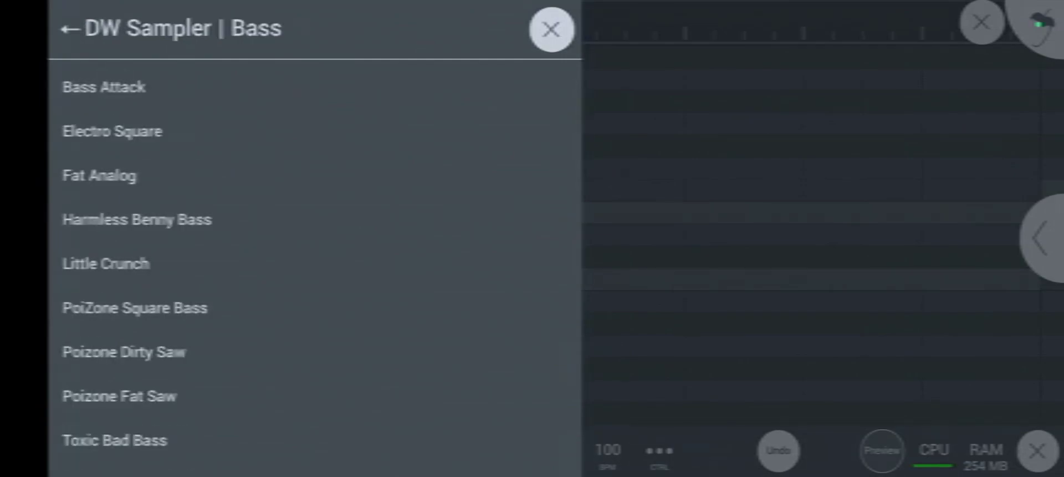
click(285, 92)
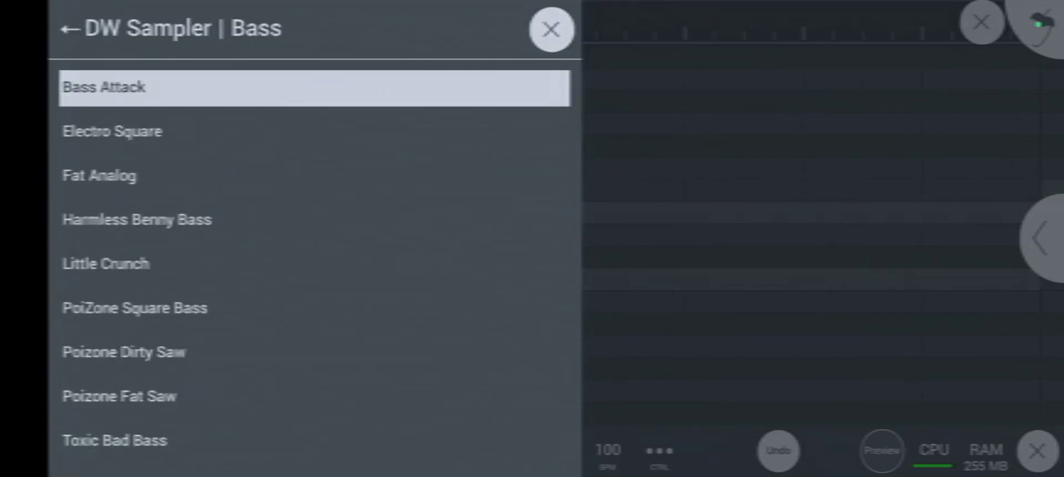
click(549, 86)
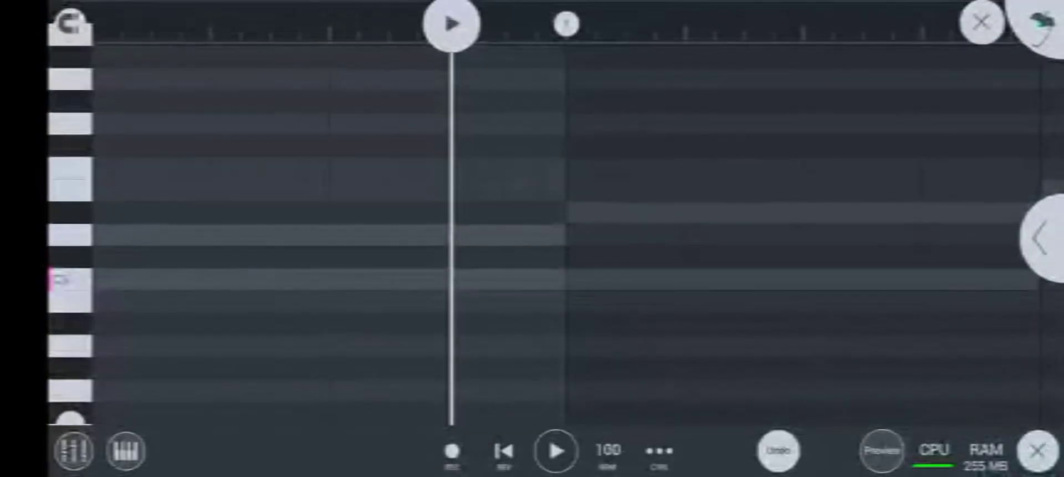
click(981, 22)
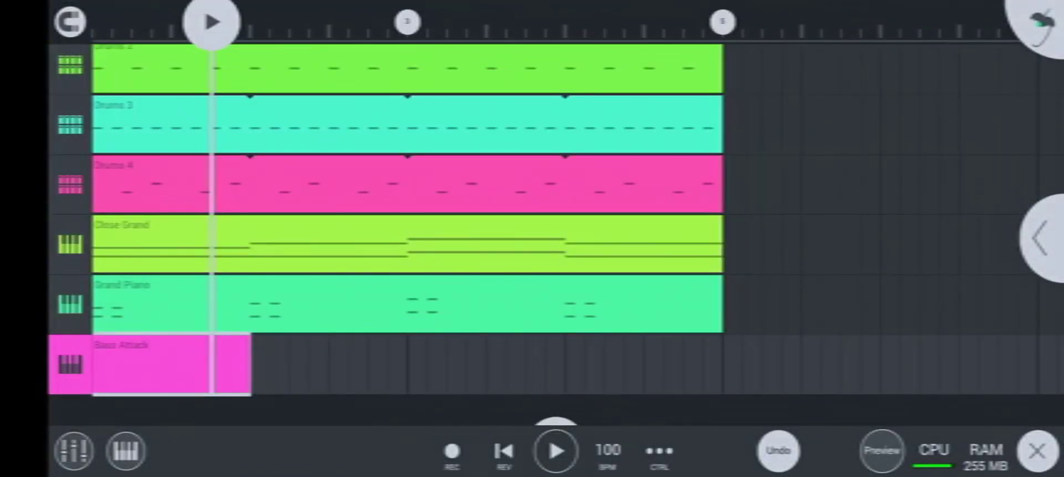
click(1039, 238)
Add a Reverb to the Bass Attack channel and lower its Mix from 40 to 18
click(854, 275)
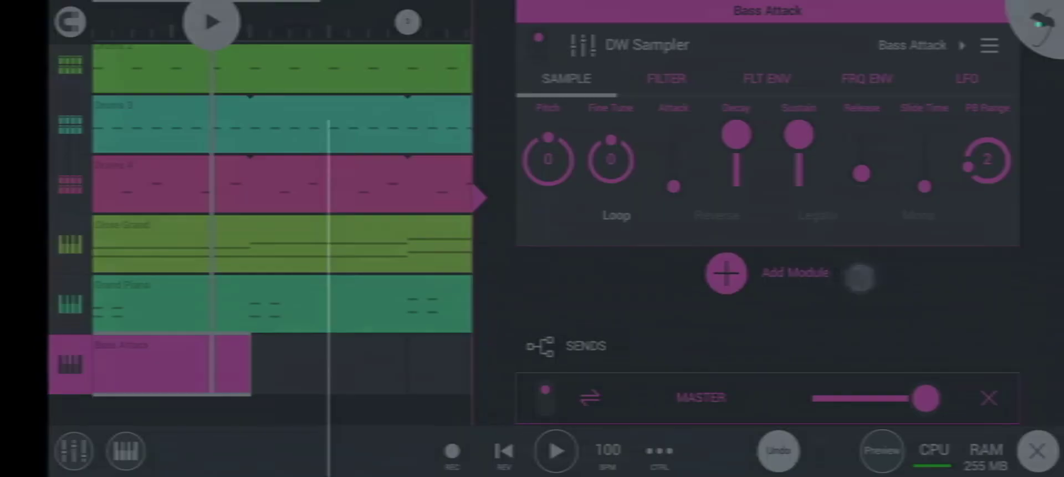
click(371, 214)
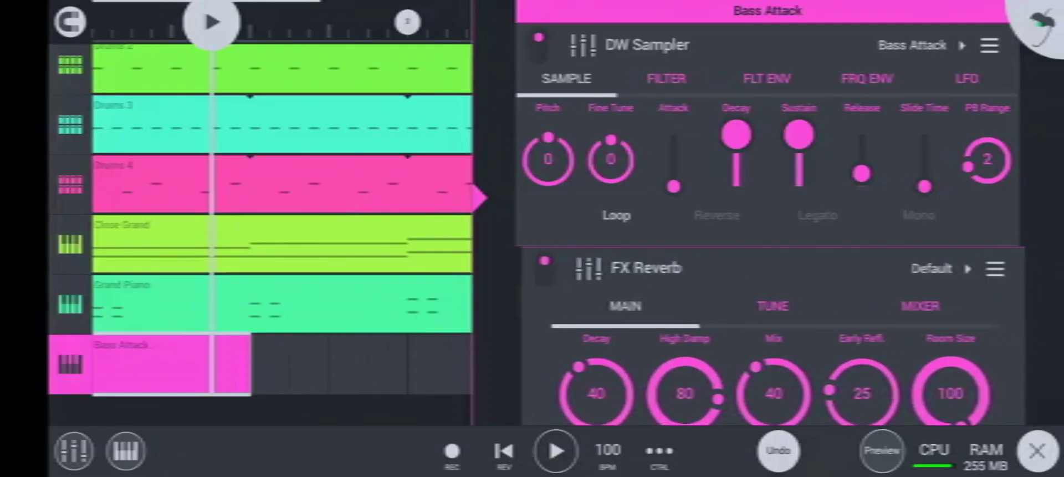
scroll(768, 249, down, 3)
click(172, 363)
click(280, 303)
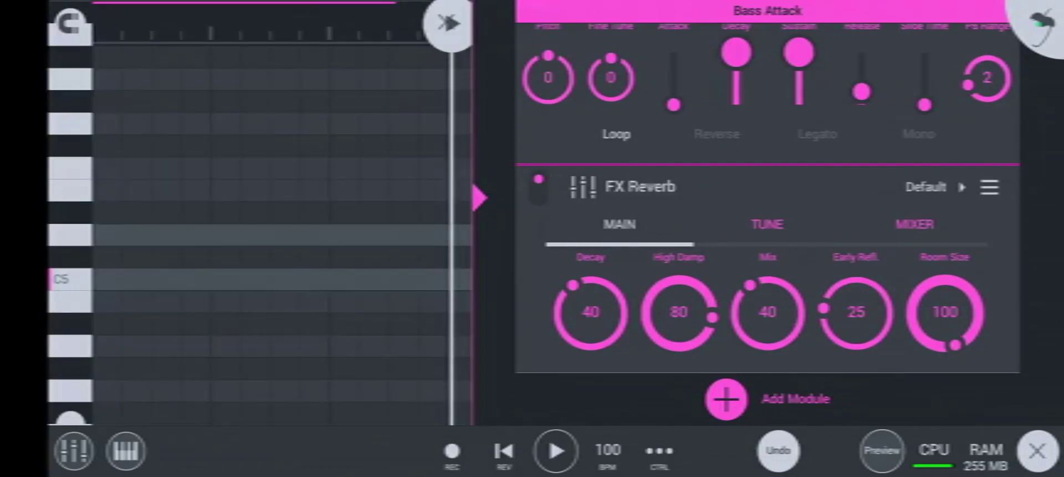
click(70, 91)
click(64, 202)
click(66, 155)
scroll(1034, 190, down, 2)
drag(768, 242, 780, 375)
Audition Bass Attack notes across the keyboard, from the C4 to the C6 octave
click(69, 154)
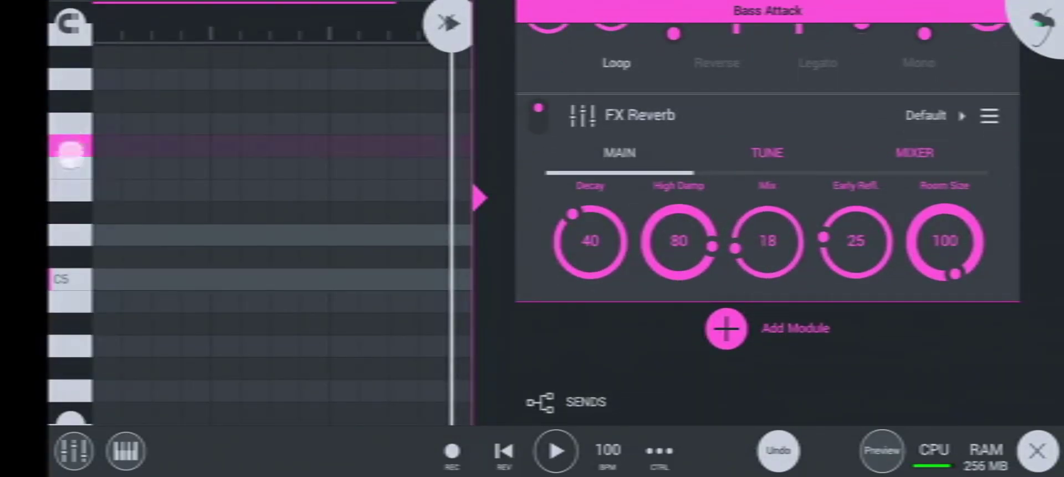
click(69, 203)
click(62, 241)
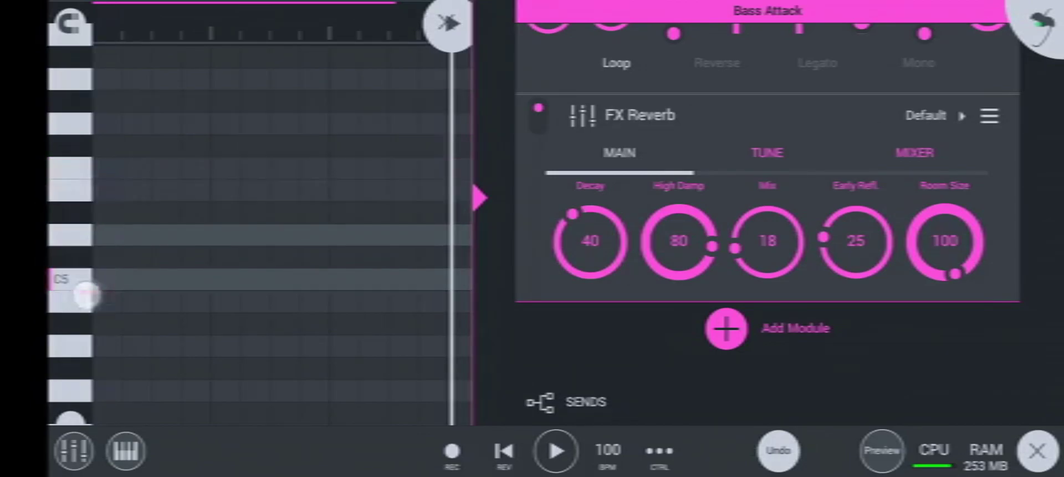
drag(85, 294, 238, 102)
click(99, 115)
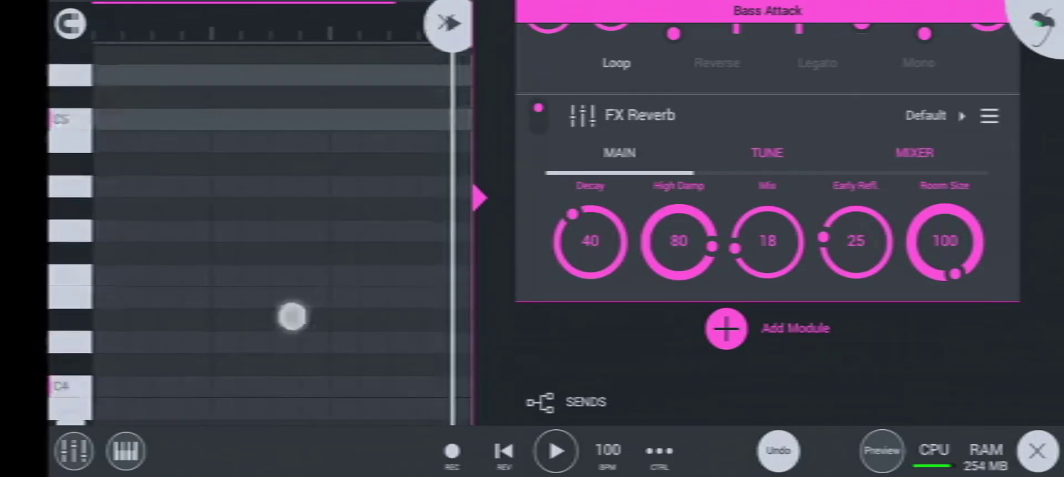
drag(292, 314, 289, 443)
drag(235, 203, 210, 341)
click(66, 96)
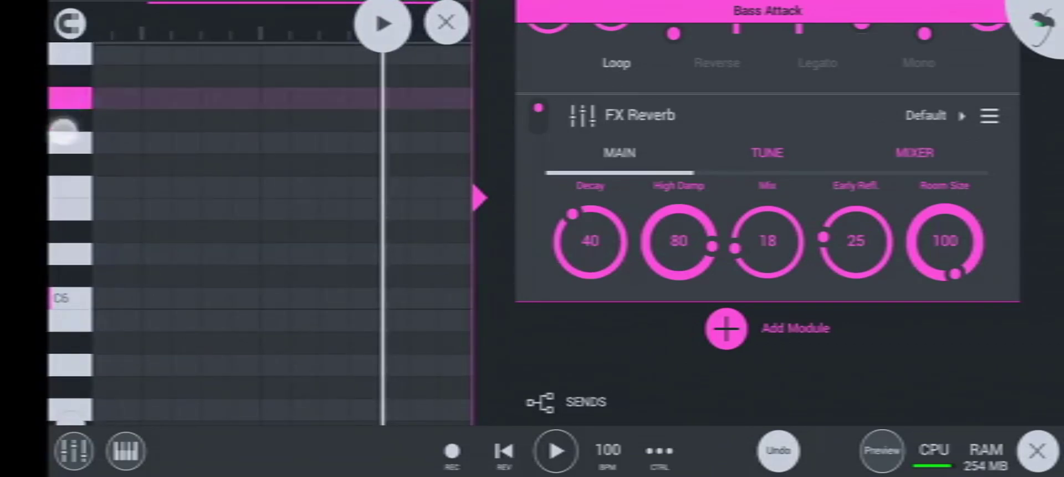
click(68, 111)
click(66, 97)
click(60, 76)
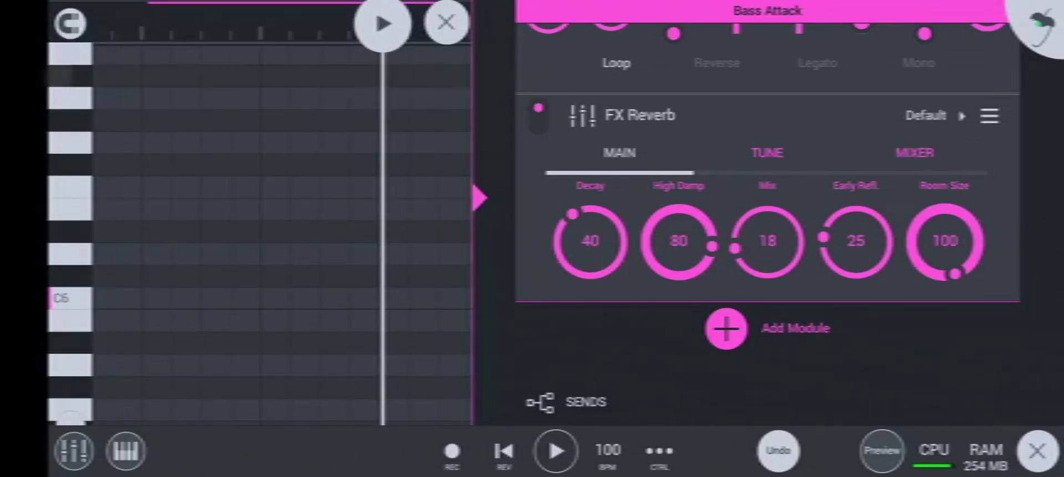
drag(175, 237, 171, 156)
click(71, 198)
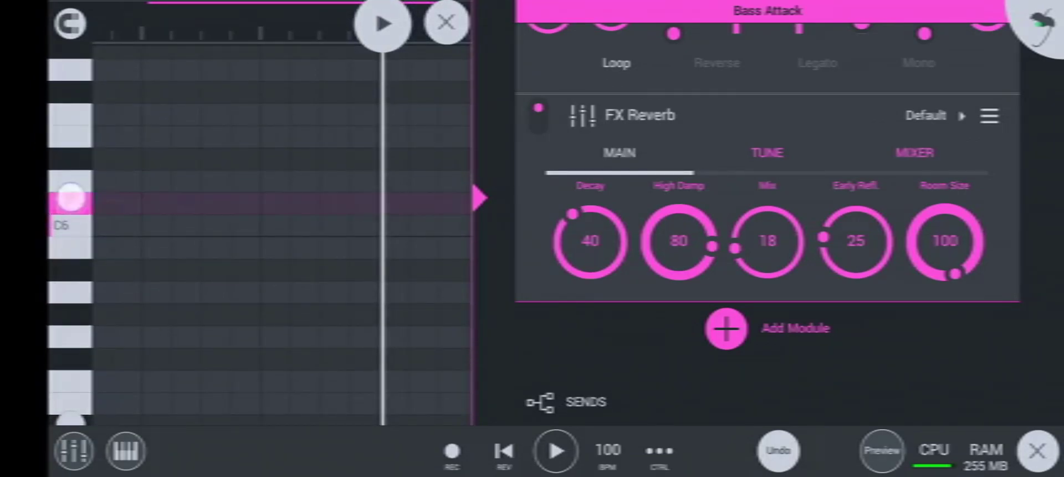
Add a MultiFX module set to reverb with a longer decay
click(726, 328)
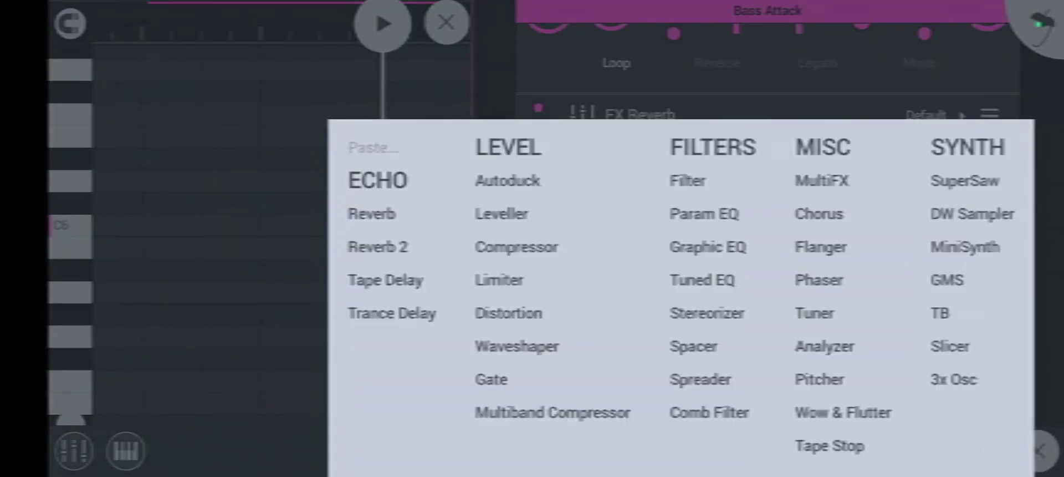
click(842, 181)
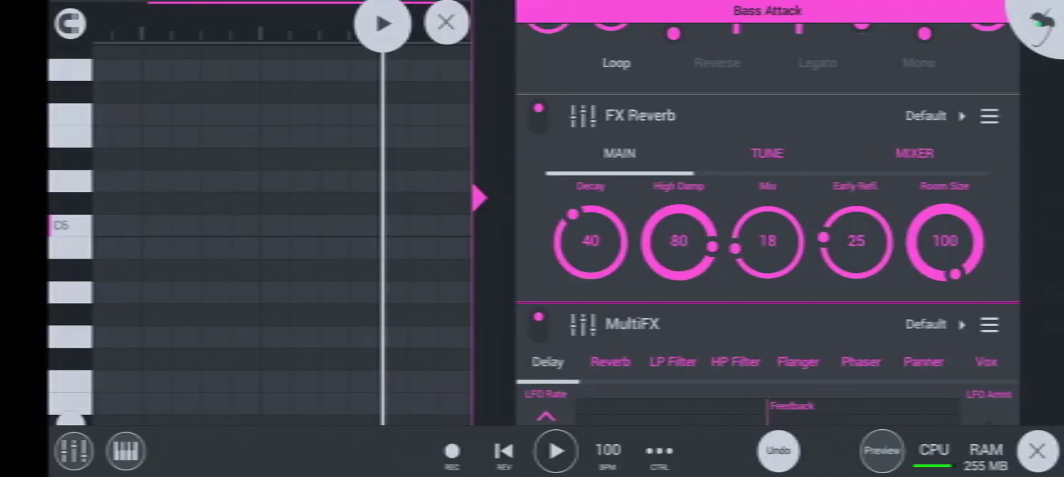
click(610, 363)
scroll(768, 249, down, 2)
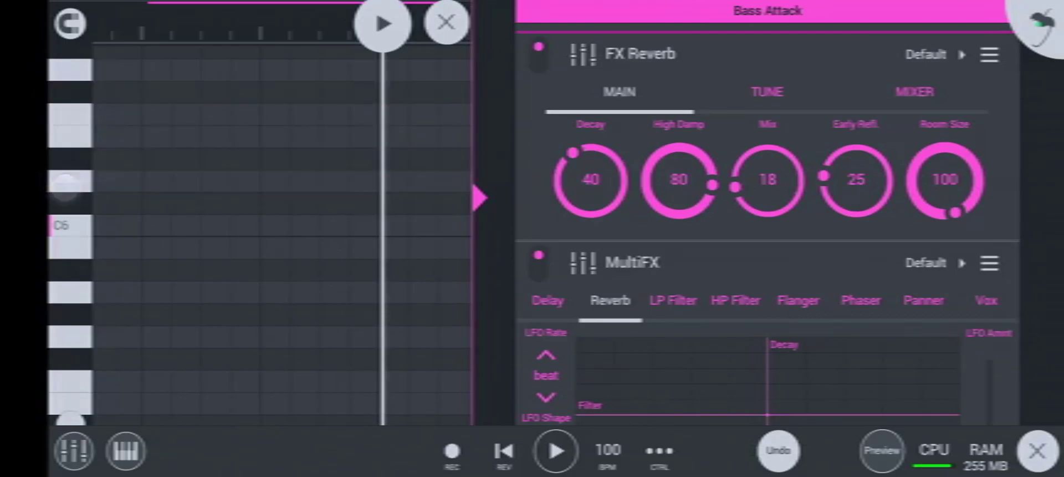
scroll(768, 249, down, 3)
drag(809, 290, 839, 289)
click(71, 130)
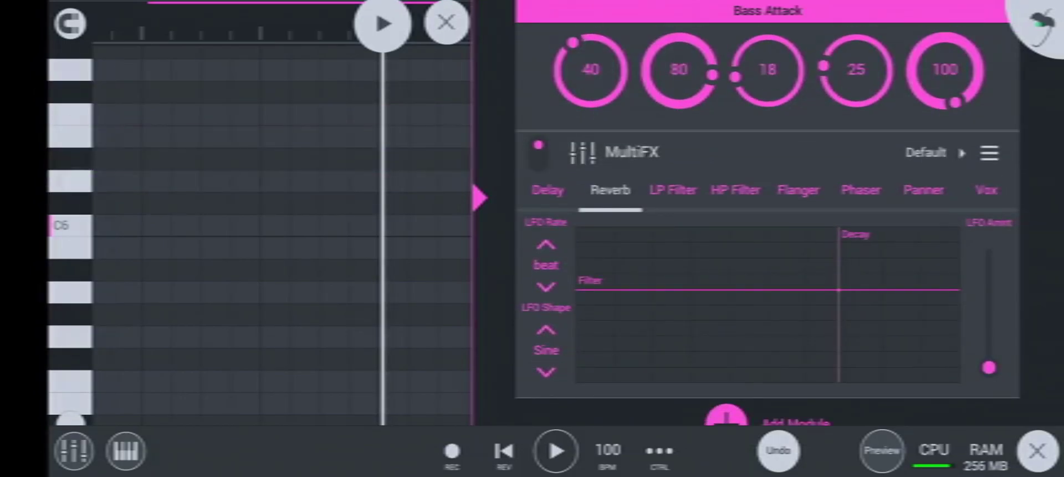
click(71, 137)
click(68, 166)
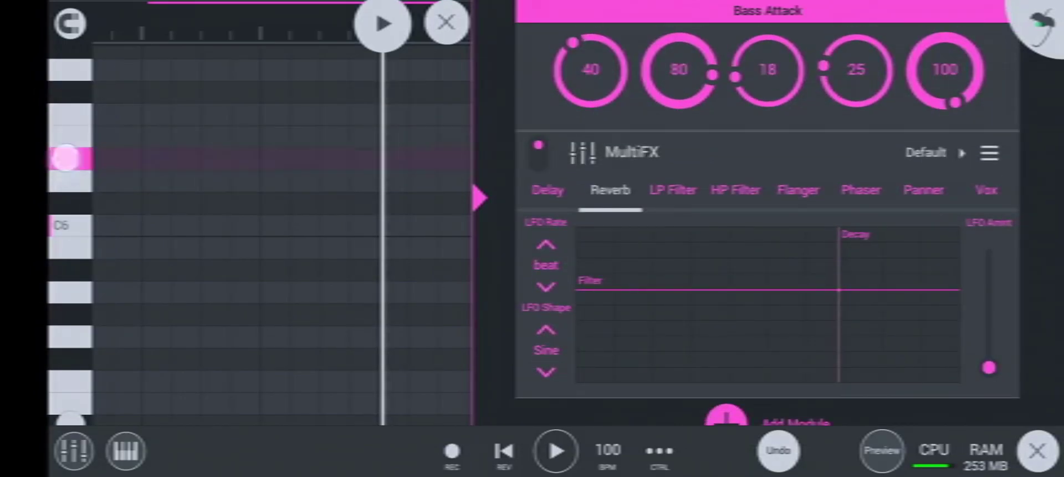
Place two C6 notes in the Bass Attack pattern, lengthening the second one
click(492, 214)
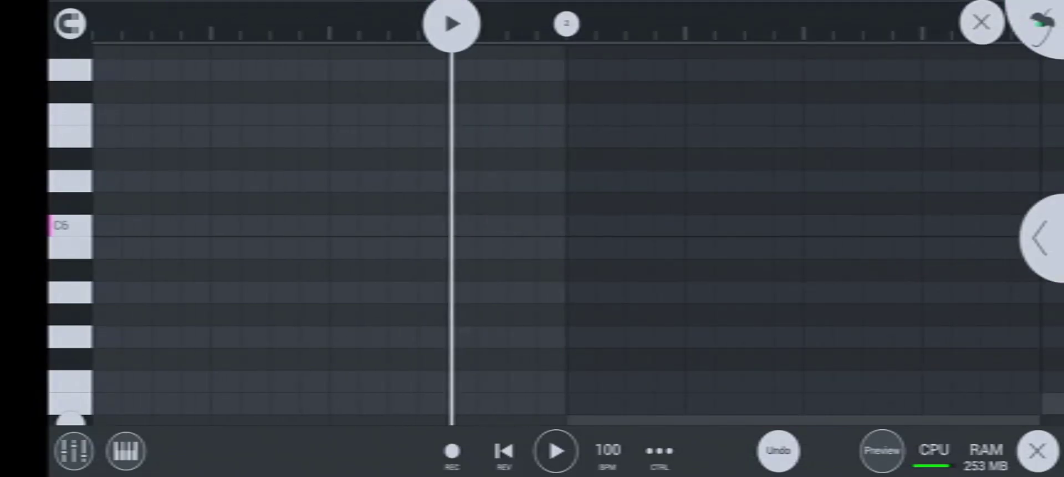
scroll(515, 277, up, 3)
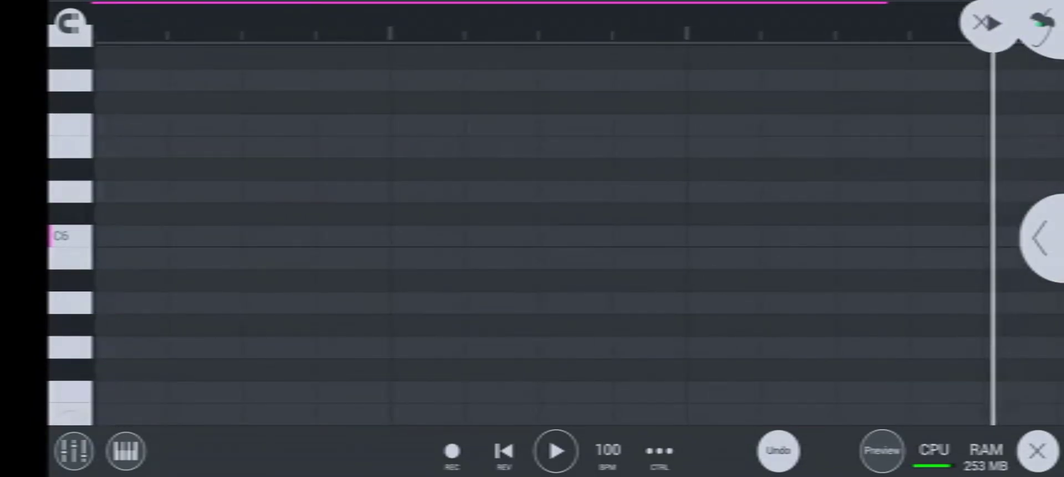
click(64, 237)
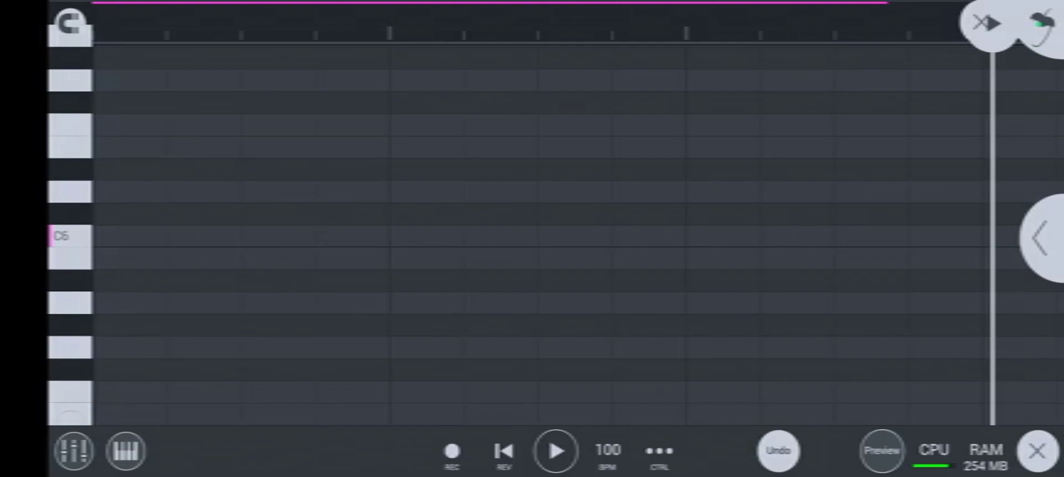
click(340, 236)
click(339, 247)
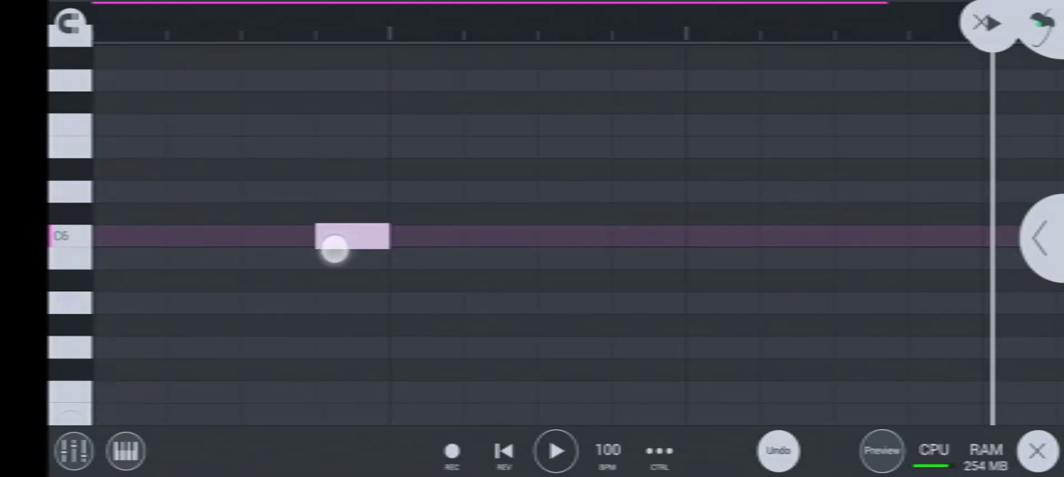
click(574, 236)
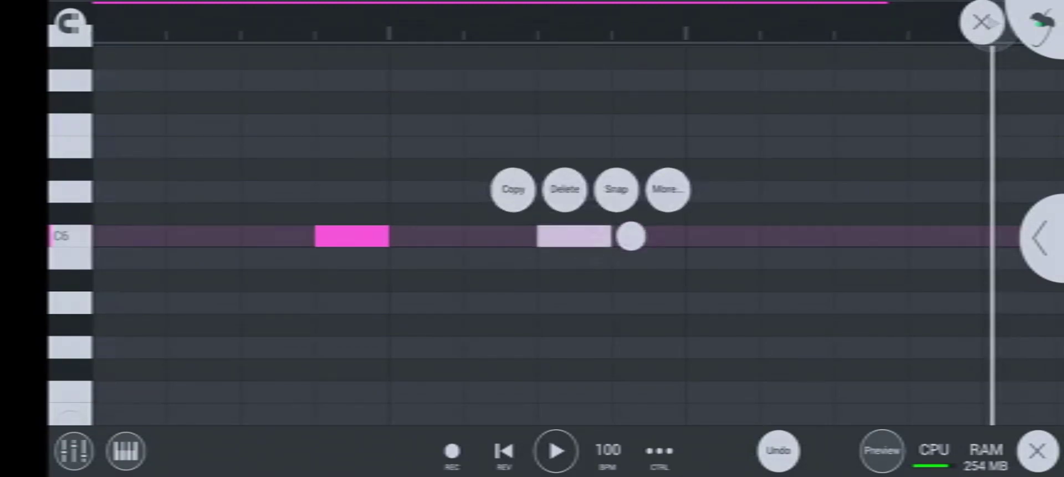
drag(630, 236, 706, 281)
scroll(453, 352, down, 3)
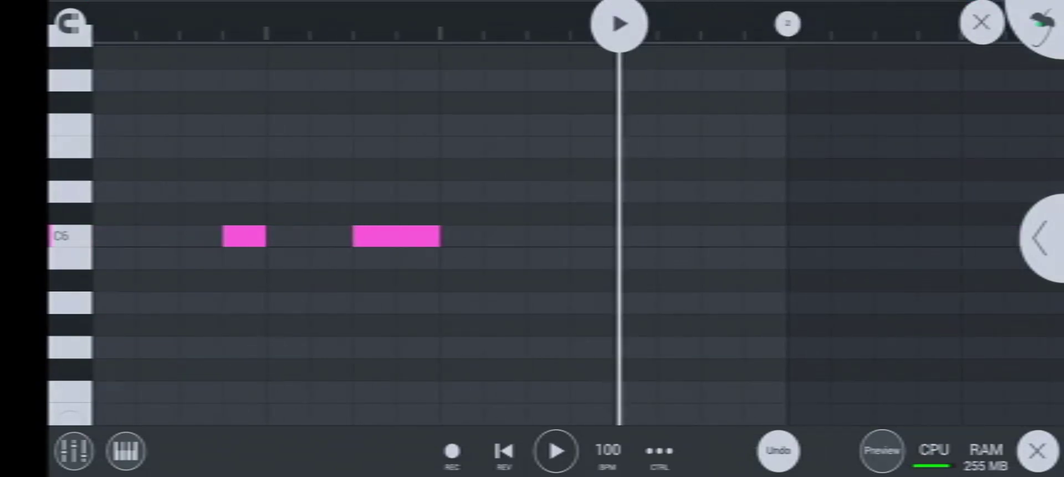
scroll(198, 350, down, 1)
drag(622, 34, 826, 33)
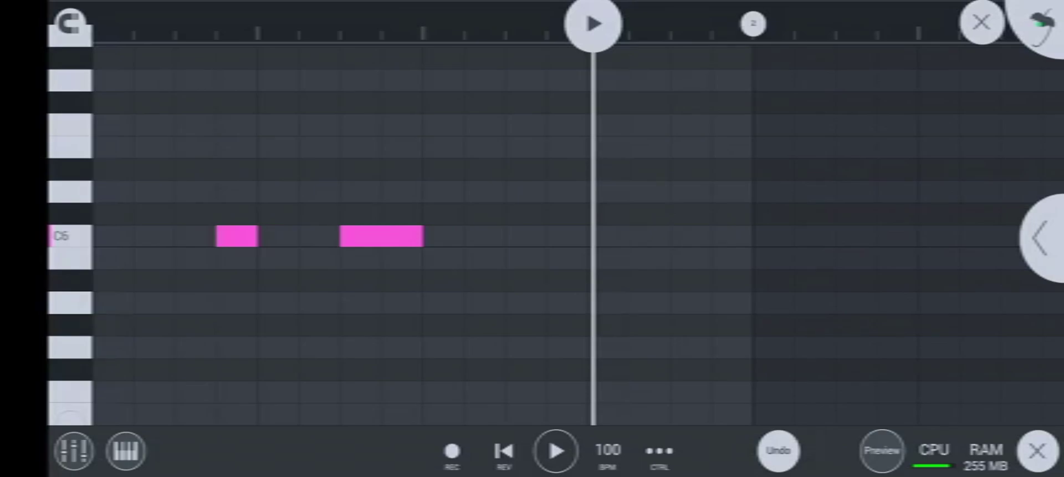
drag(592, 25, 154, 25)
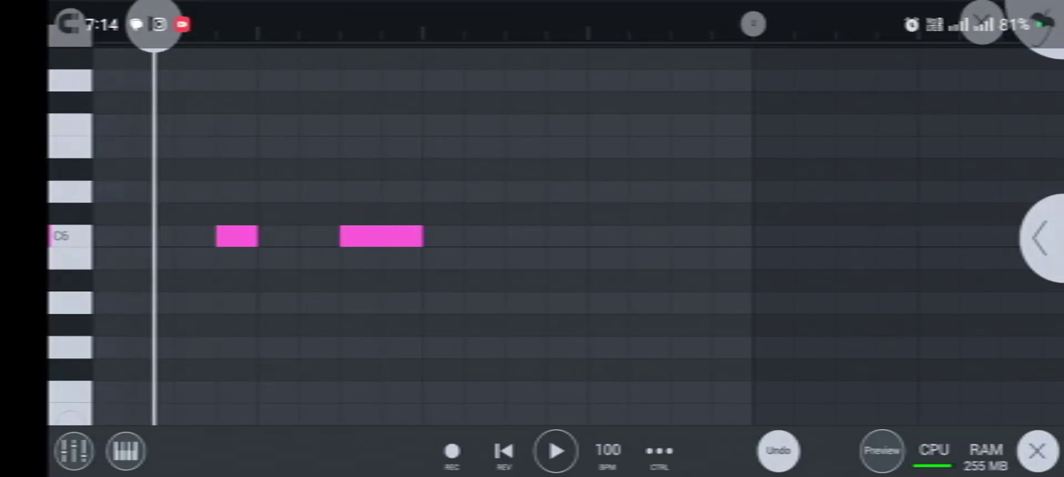
Add a short third and a long fourth note, moving the two long notes down one step
click(588, 236)
click(588, 235)
drag(647, 235, 622, 282)
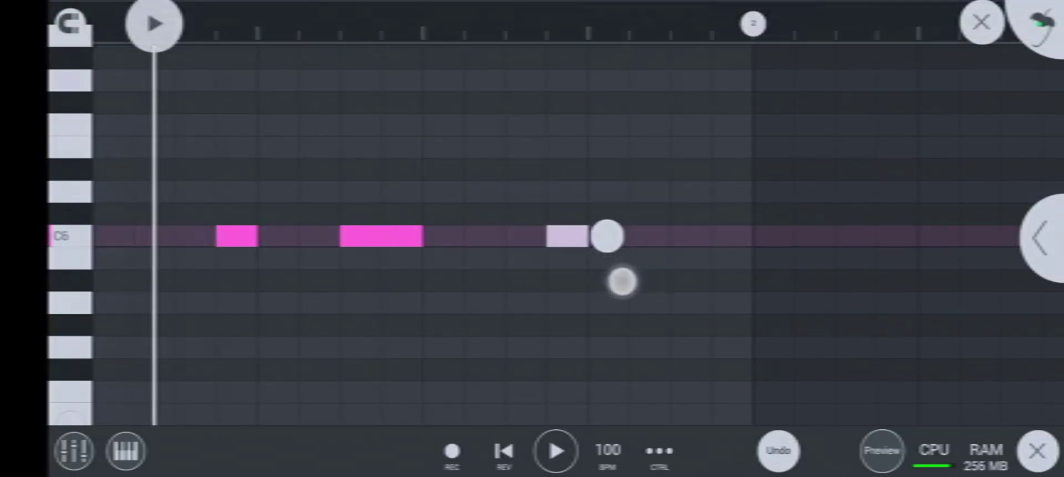
click(625, 302)
click(692, 235)
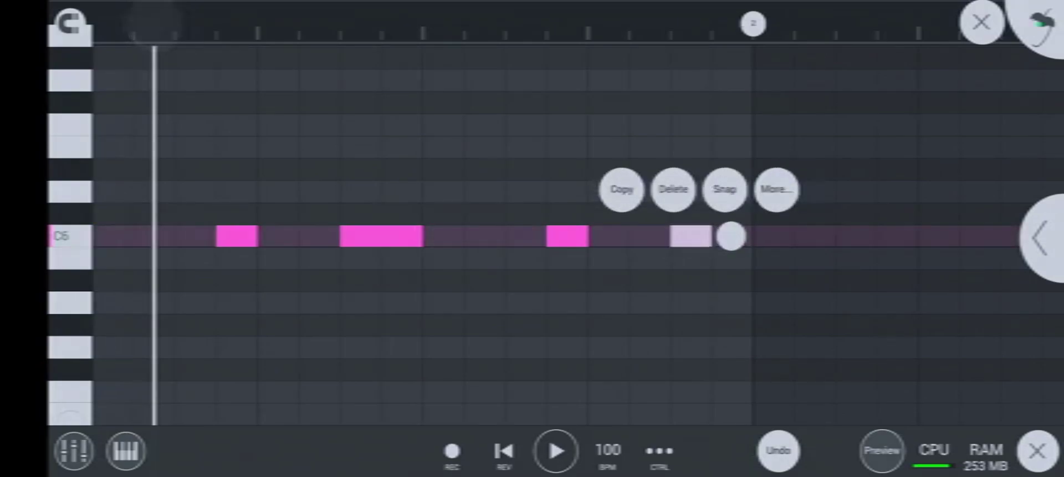
drag(729, 235, 766, 261)
click(708, 236)
mouse_move(750, 237)
mouse_down()
mouse_move(772, 237)
mouse_move(730, 274)
mouse_up()
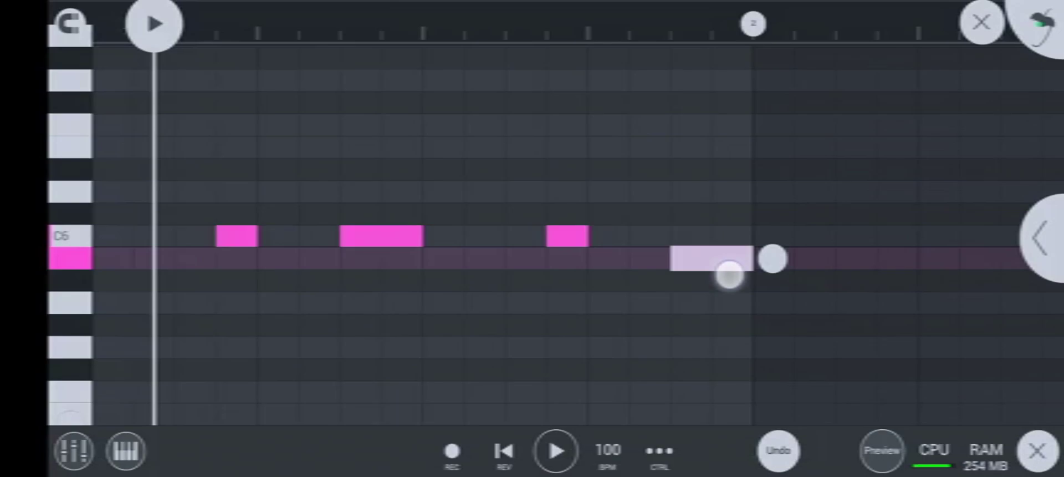
click(399, 236)
drag(399, 236, 404, 268)
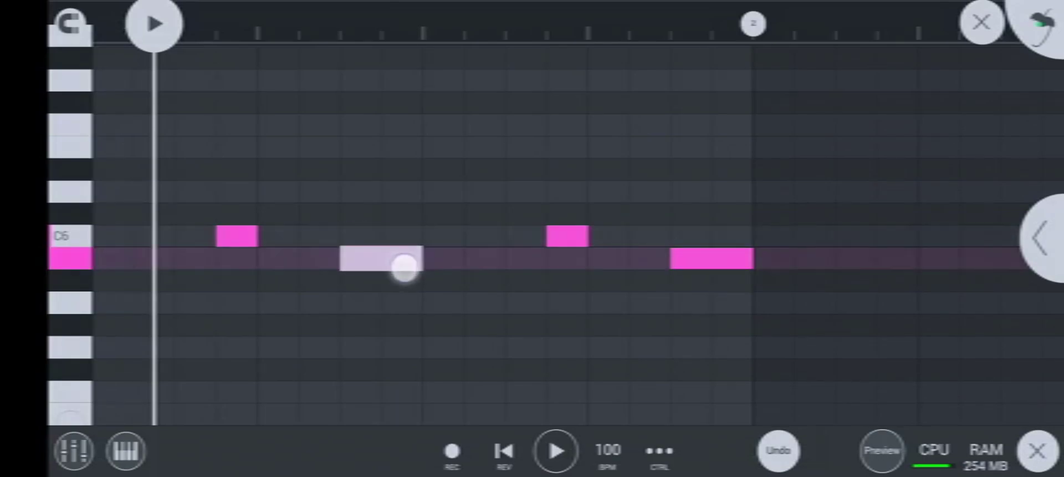
click(980, 23)
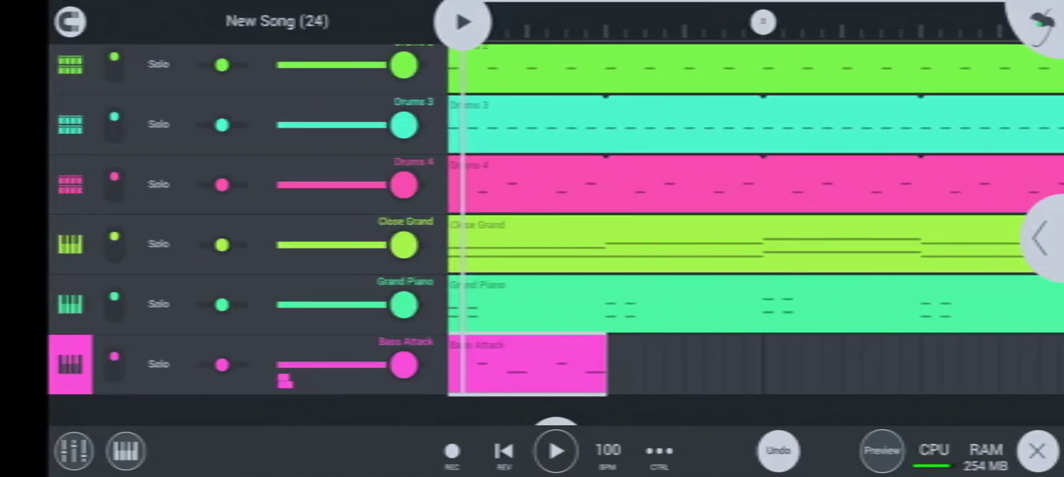
Play the song and stretch the Bass Attack clip to the song's end
click(504, 451)
click(555, 450)
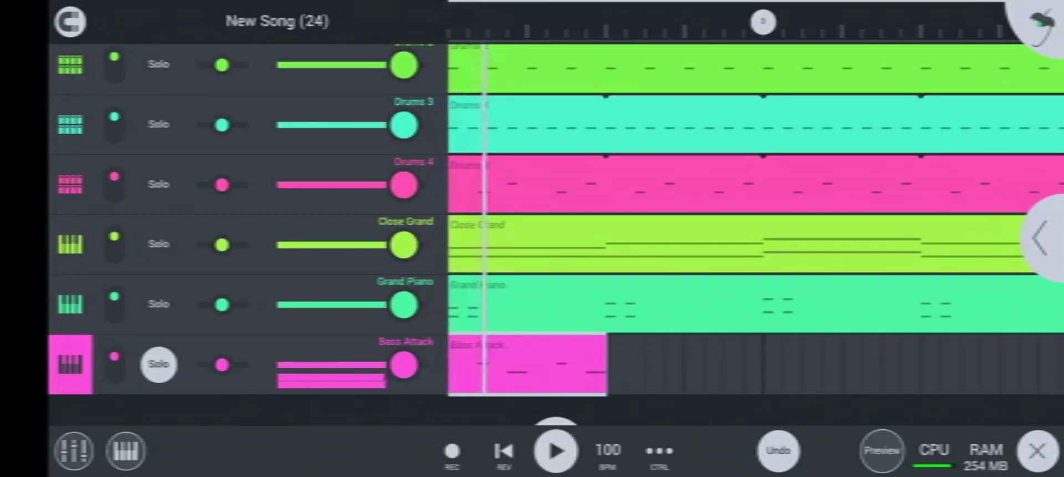
drag(608, 363, 843, 363)
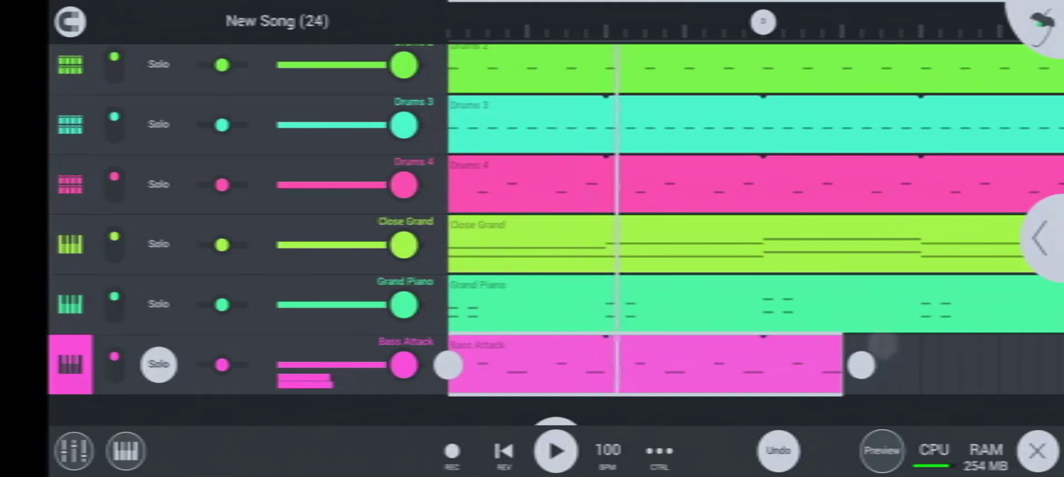
scroll(59, 164, down, 1)
click(460, 306)
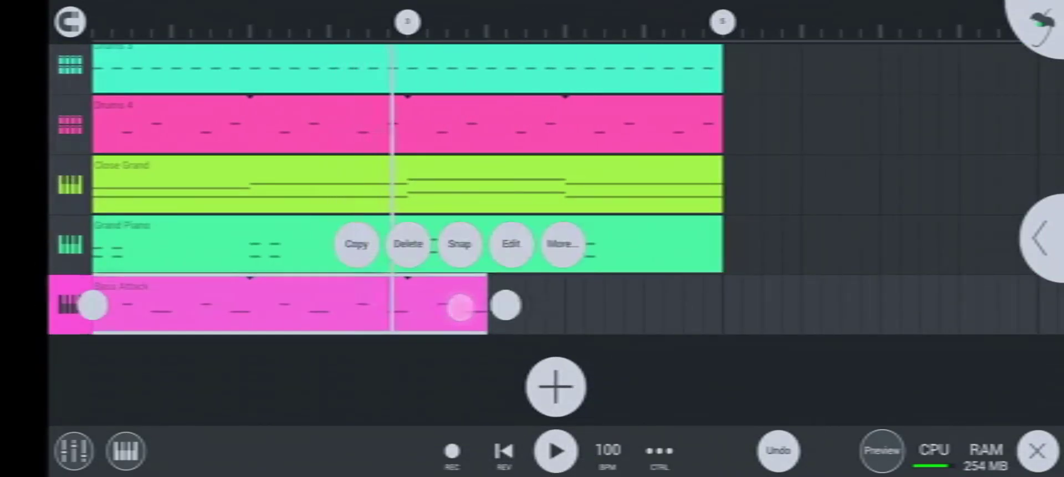
mouse_move(504, 361)
mouse_down()
mouse_move(699, 345)
mouse_move(743, 364)
mouse_move(749, 335)
mouse_up()
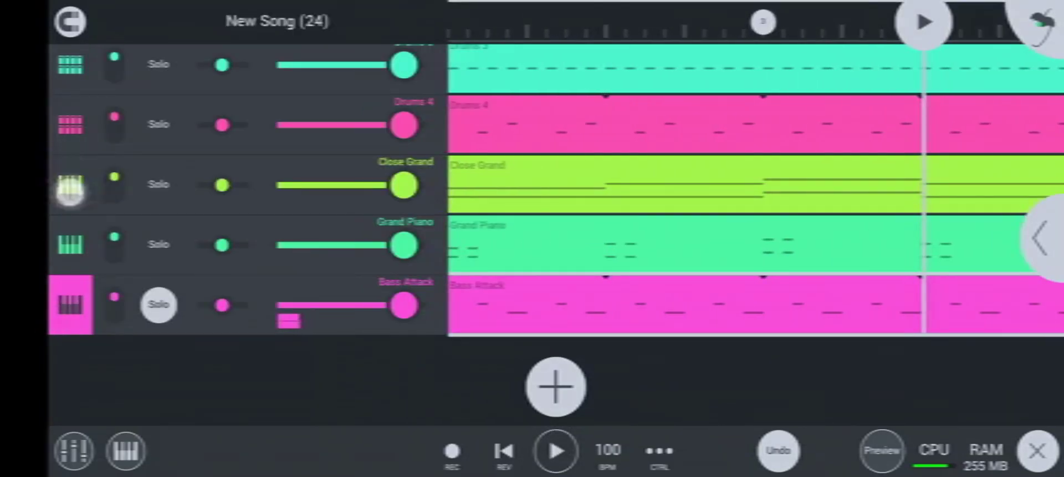
Solo Drums 2, replay from the start, and reopen the Bass Attack clip's options
drag(70, 190, 70, 318)
click(158, 133)
click(504, 443)
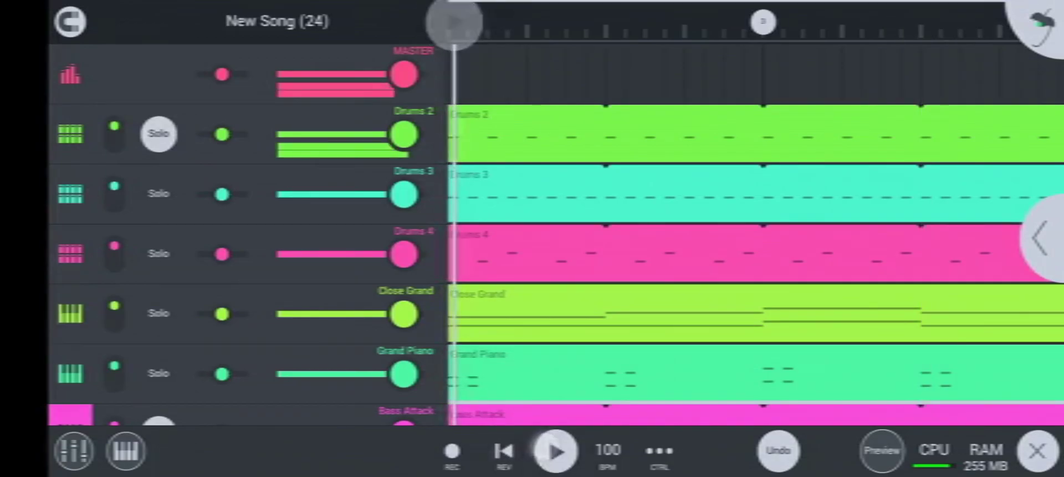
drag(67, 255, 67, 160)
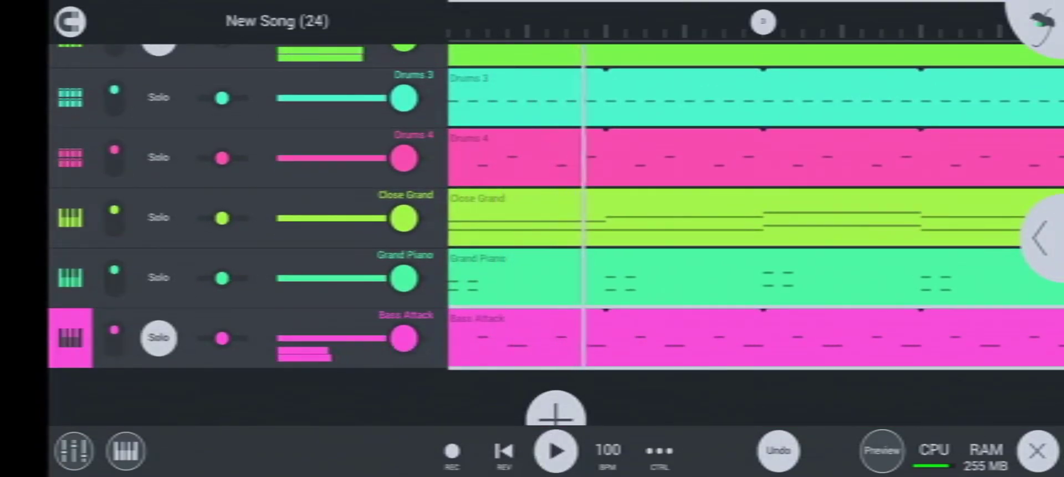
click(556, 450)
click(447, 337)
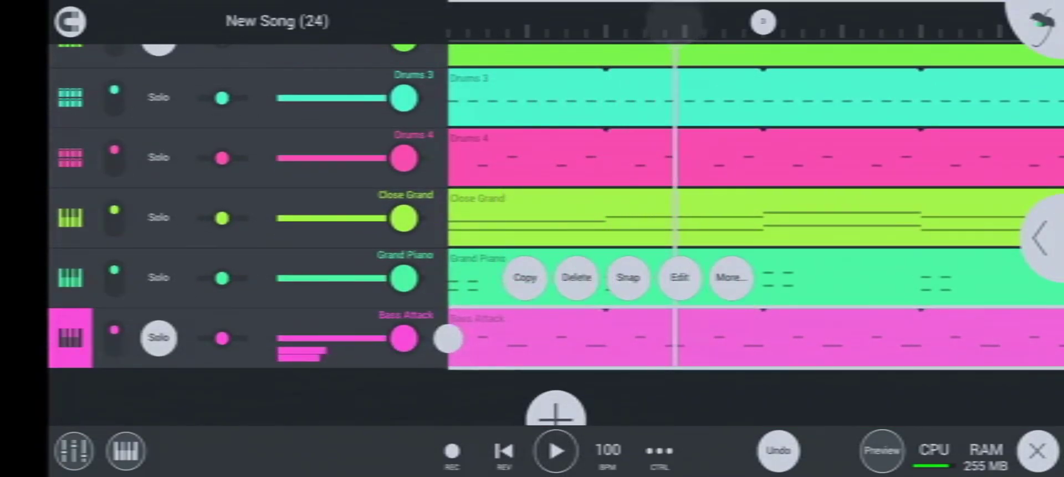
Add a short C6 note at the very start of the Bass Attack pattern
click(673, 281)
scroll(448, 328, up, 5)
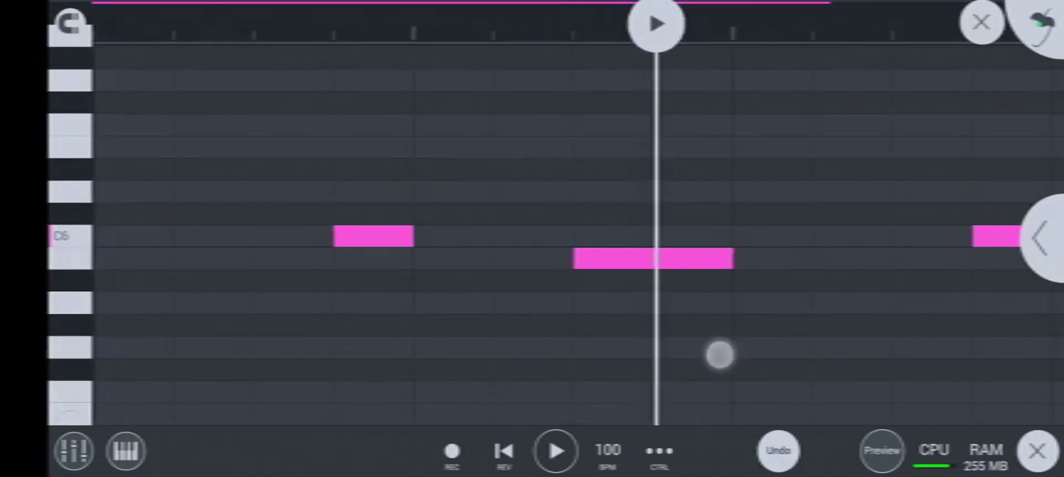
click(189, 235)
click(261, 235)
drag(371, 236, 172, 240)
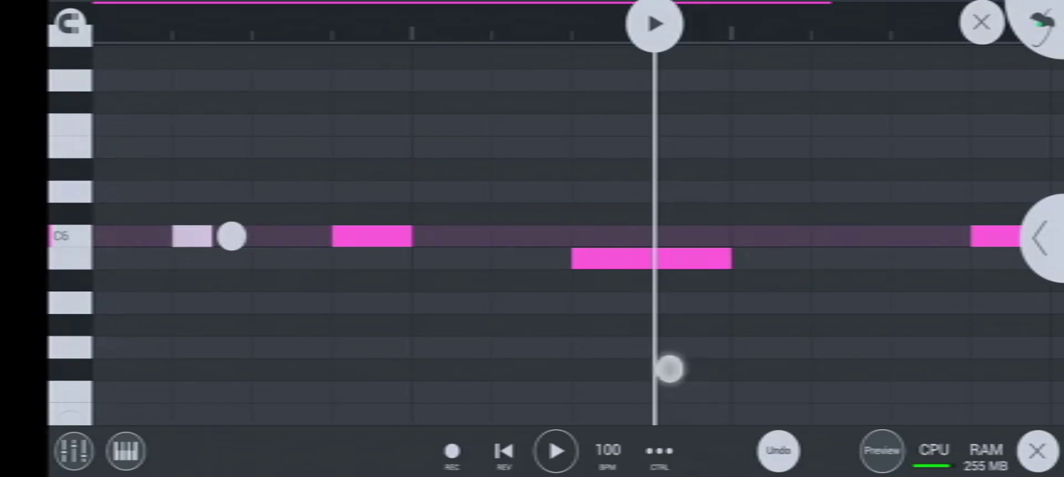
Return to the song arrangement and play it from the start
scroll(416, 366, down, 5)
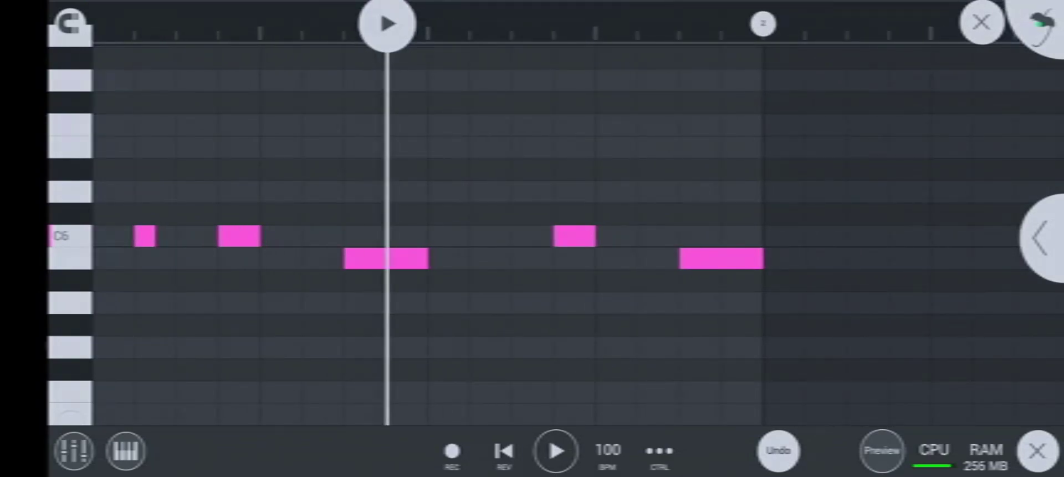
click(981, 22)
click(504, 450)
click(556, 450)
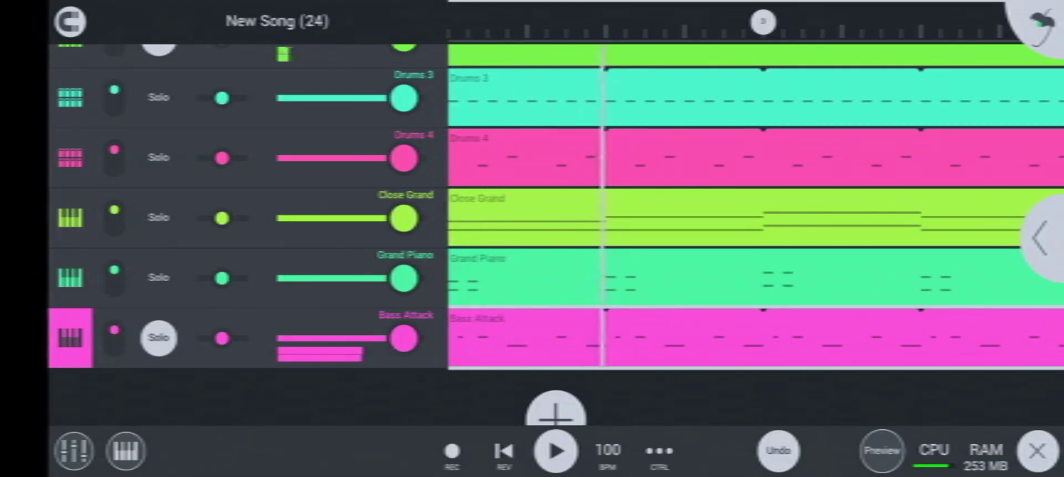
Stop playback and collapse the per-track settings column
drag(777, 401, 722, 401)
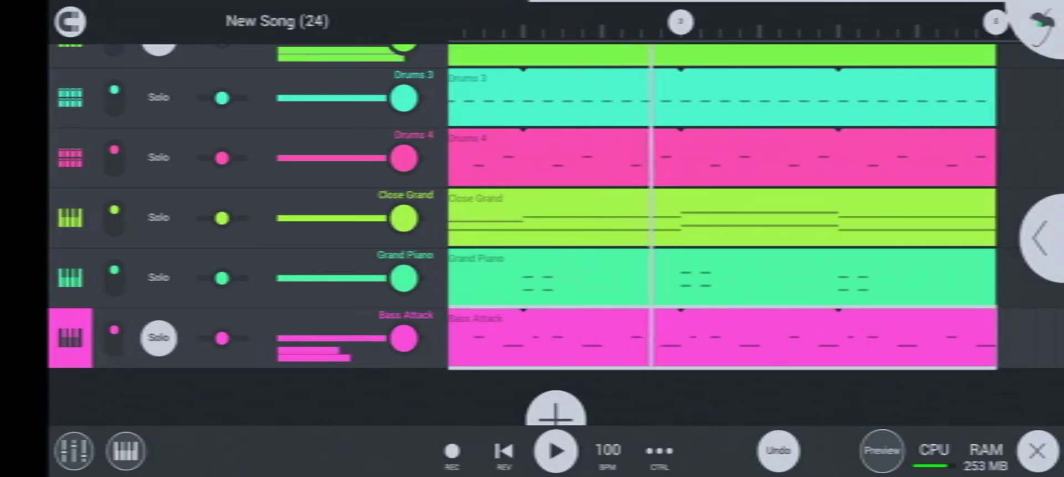
click(556, 450)
drag(71, 225, 71, 325)
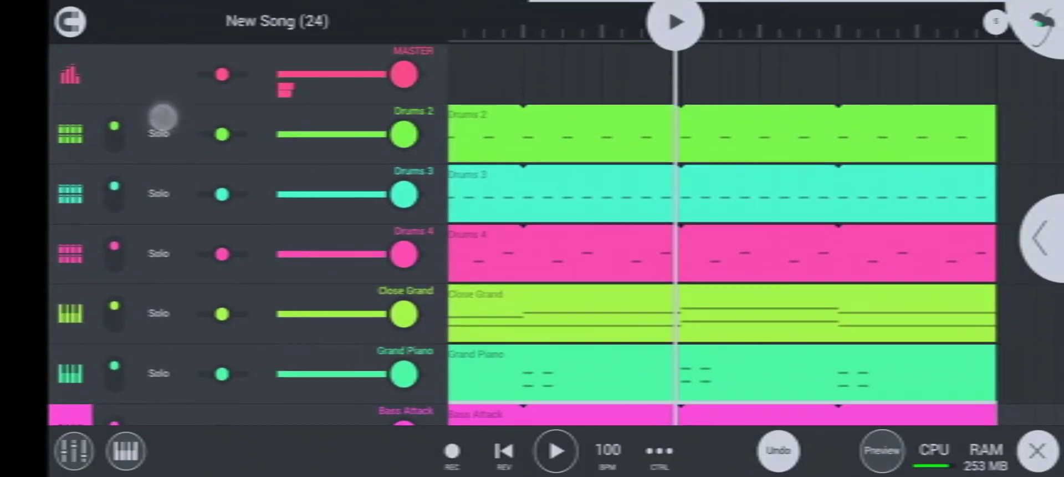
drag(61, 264, 62, 161)
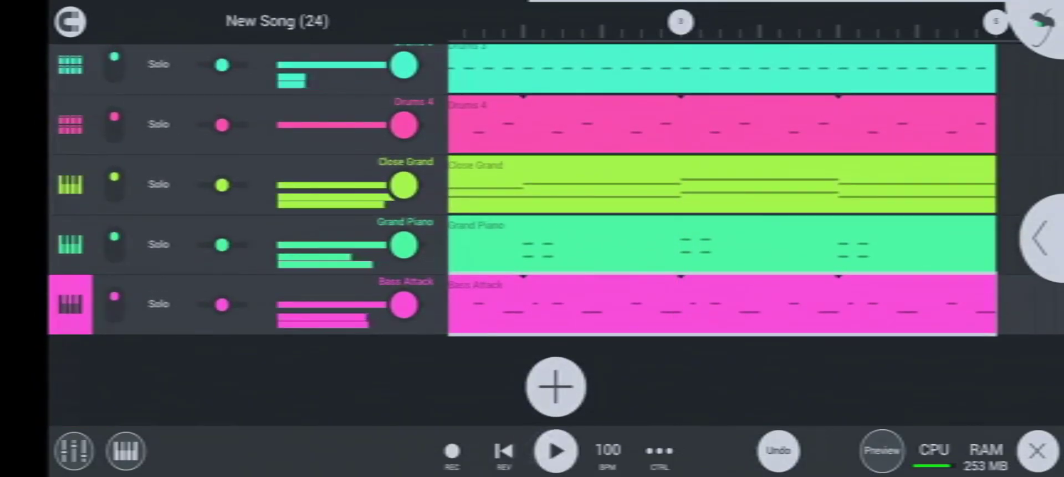
drag(446, 244, 91, 244)
Adjust the playlist zoom and return the playhead to the song start
drag(820, 287, 886, 299)
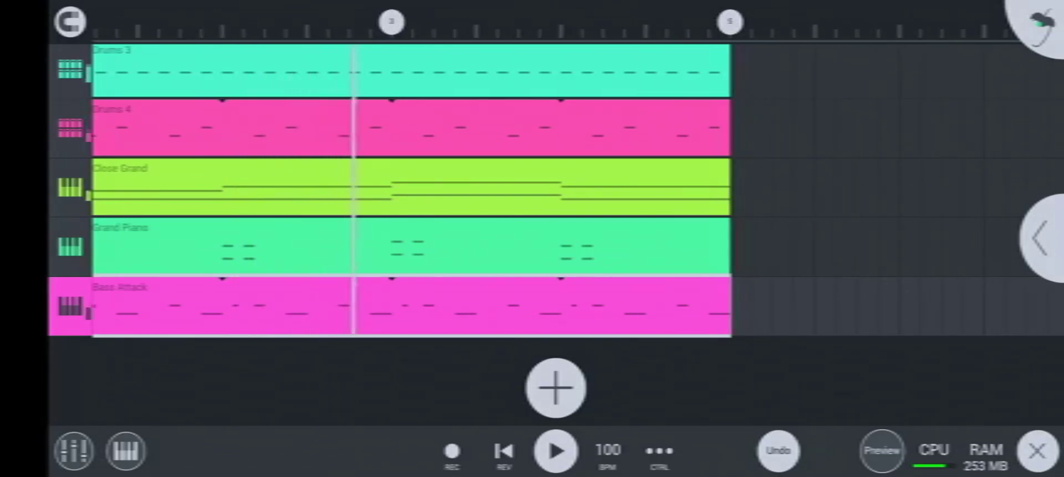
drag(867, 331, 760, 354)
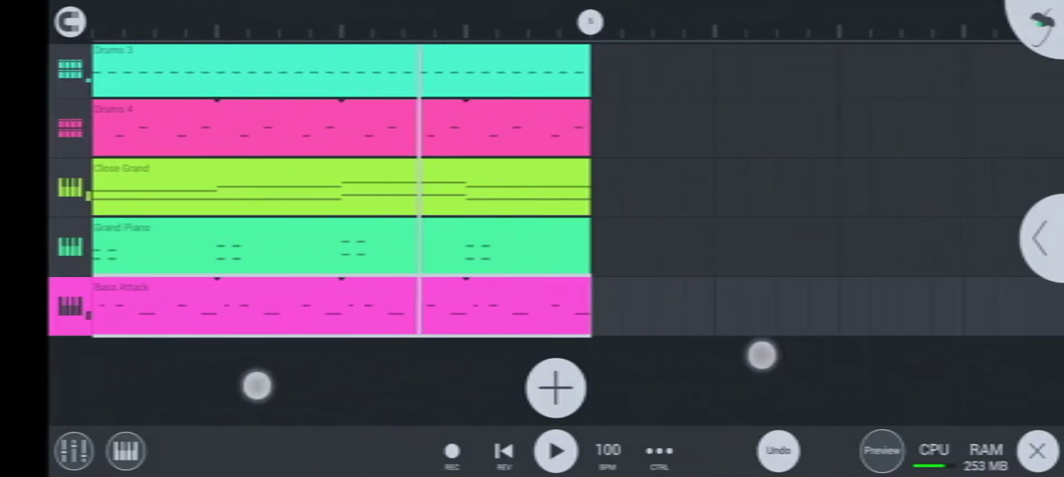
drag(806, 299, 820, 363)
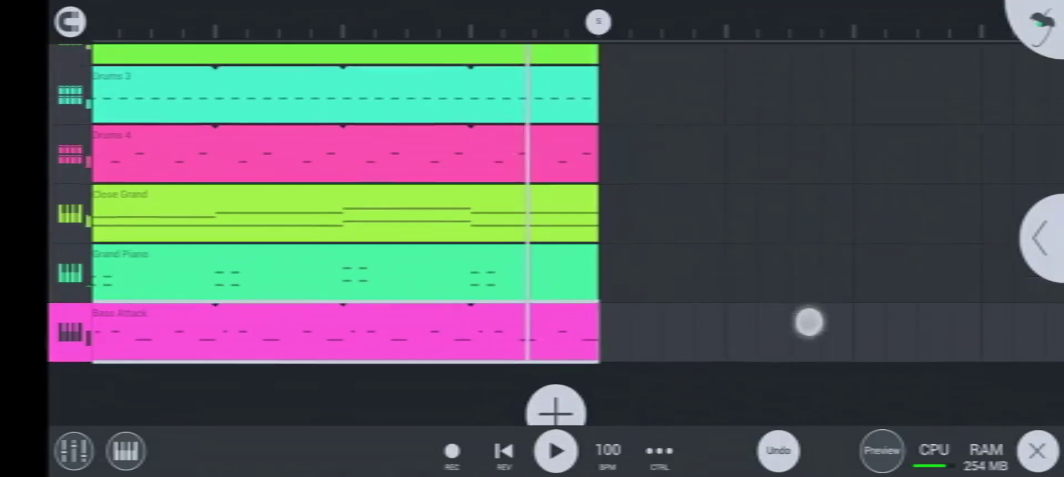
click(100, 22)
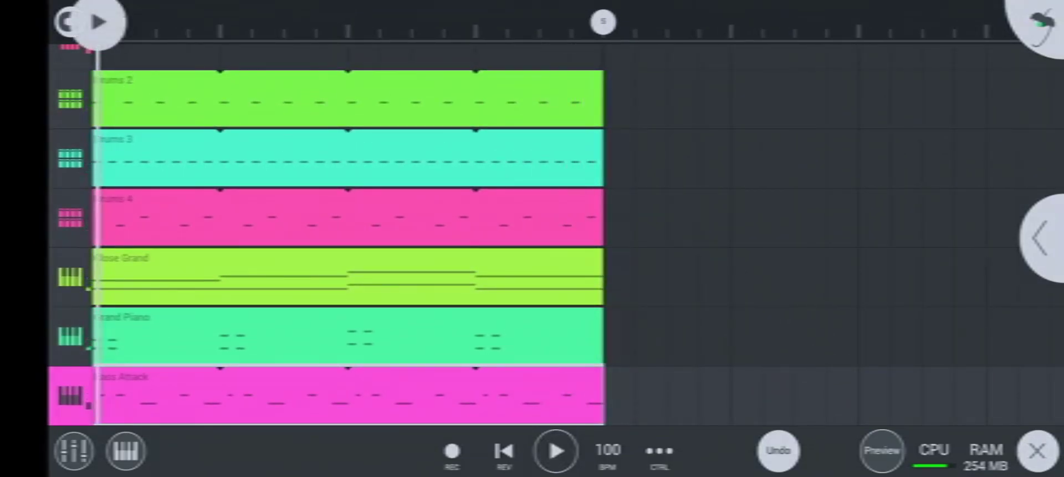
Add a ninth Attack Hat 01 step to the Drums 3 pattern
click(179, 158)
click(280, 101)
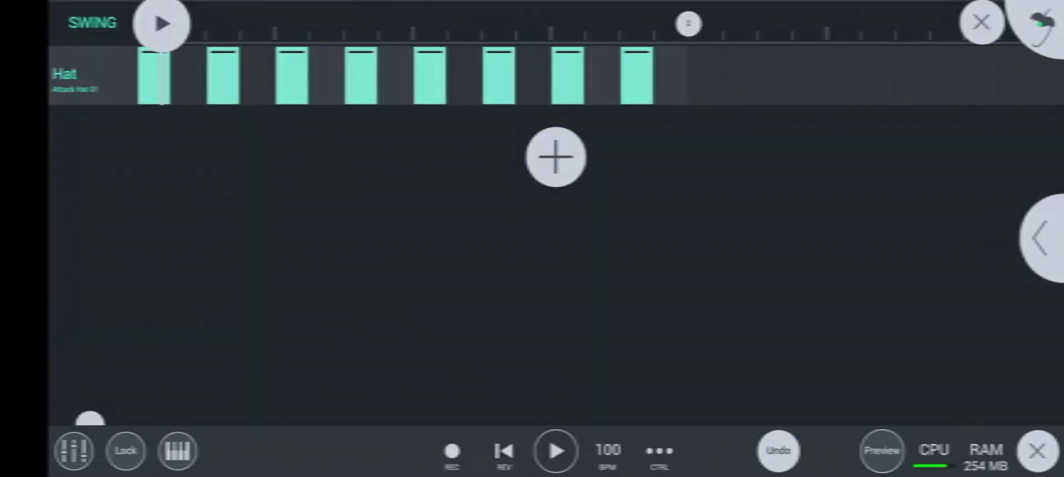
click(671, 75)
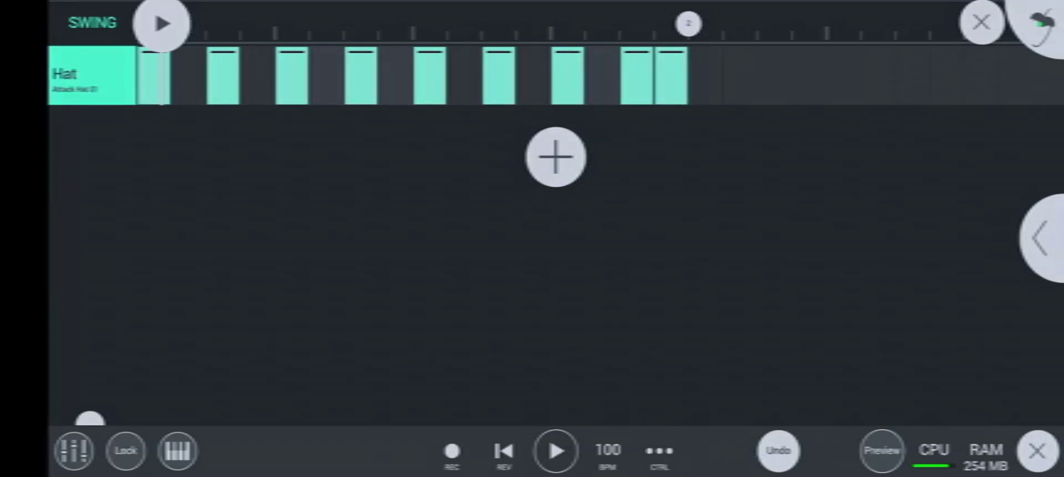
click(982, 25)
Play the song to hear the extended hi-hat pattern
click(556, 450)
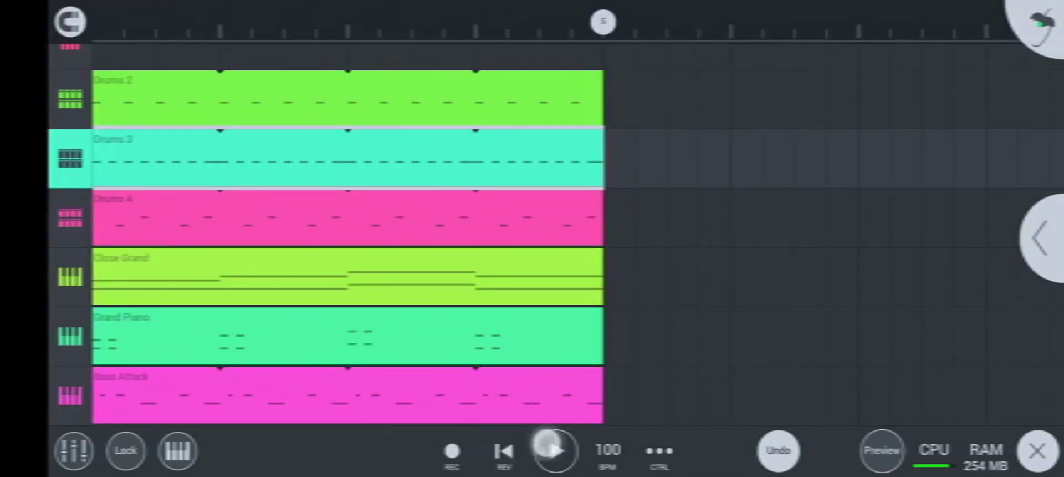
drag(766, 175, 808, 294)
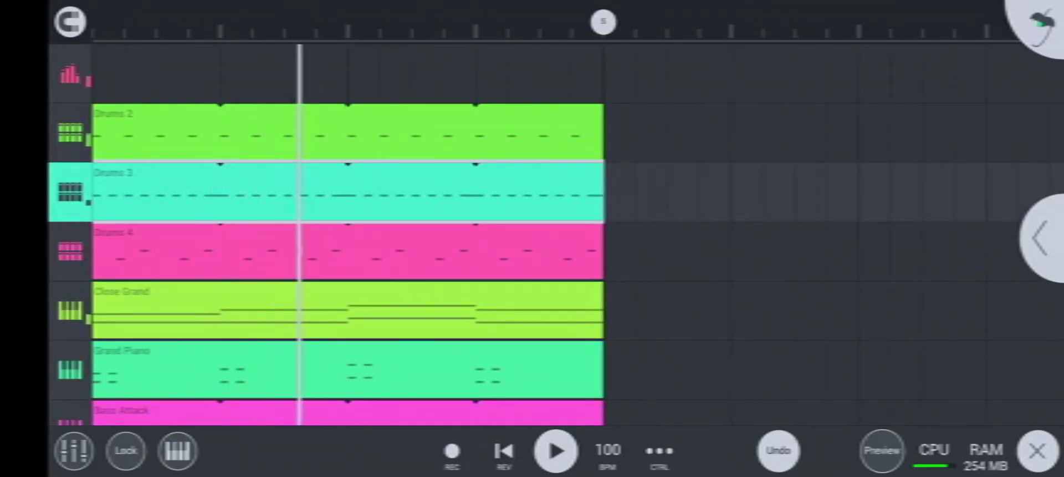
drag(839, 342, 836, 228)
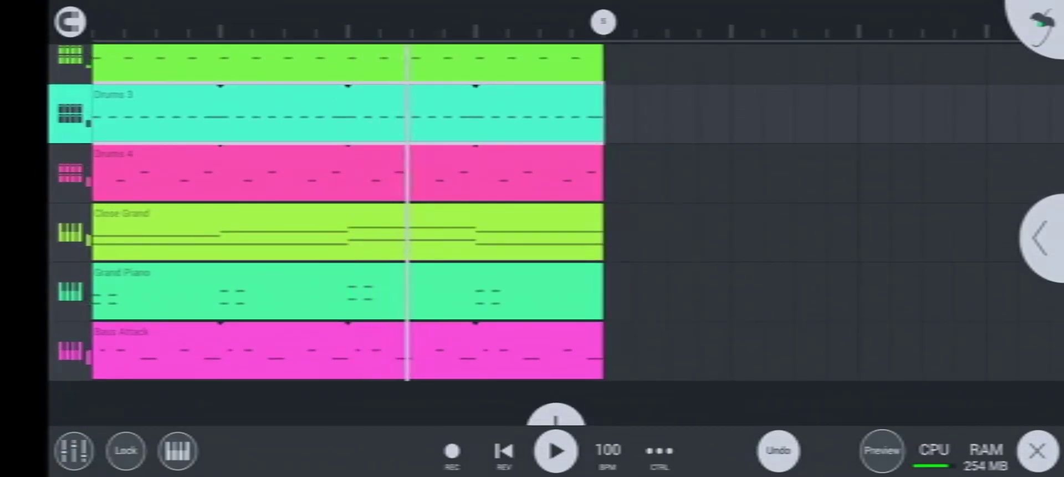
drag(769, 222, 760, 271)
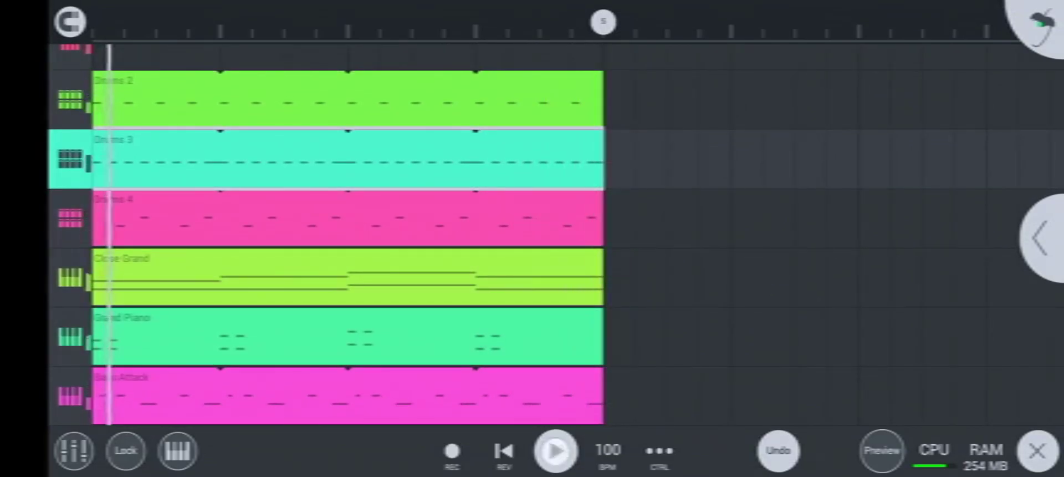
Stop playback and add a new empty drums channel without a drumset
click(556, 451)
drag(803, 341, 834, 216)
click(555, 384)
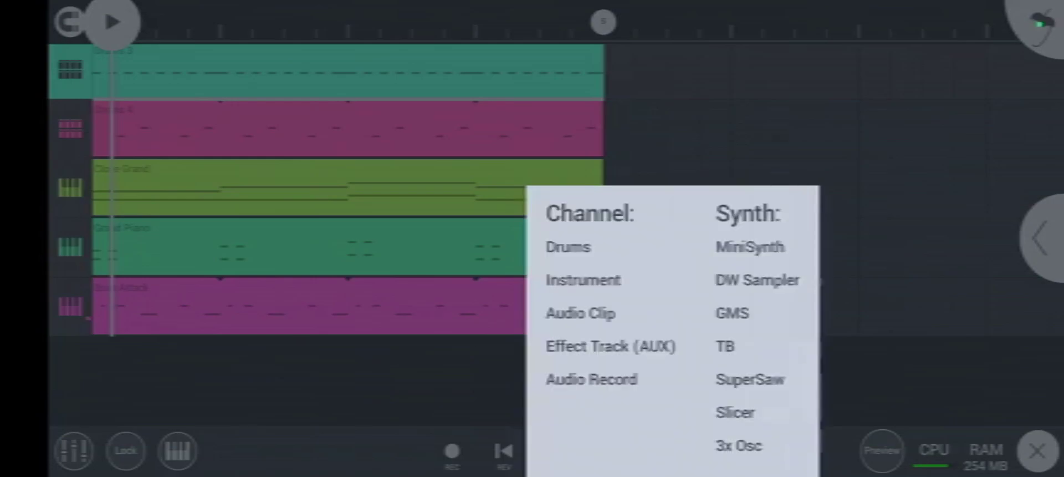
click(569, 246)
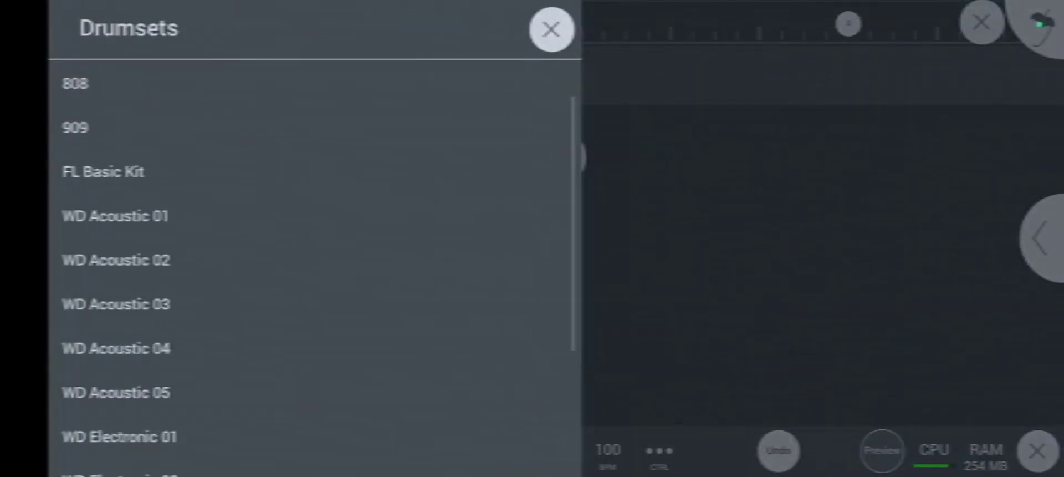
click(808, 274)
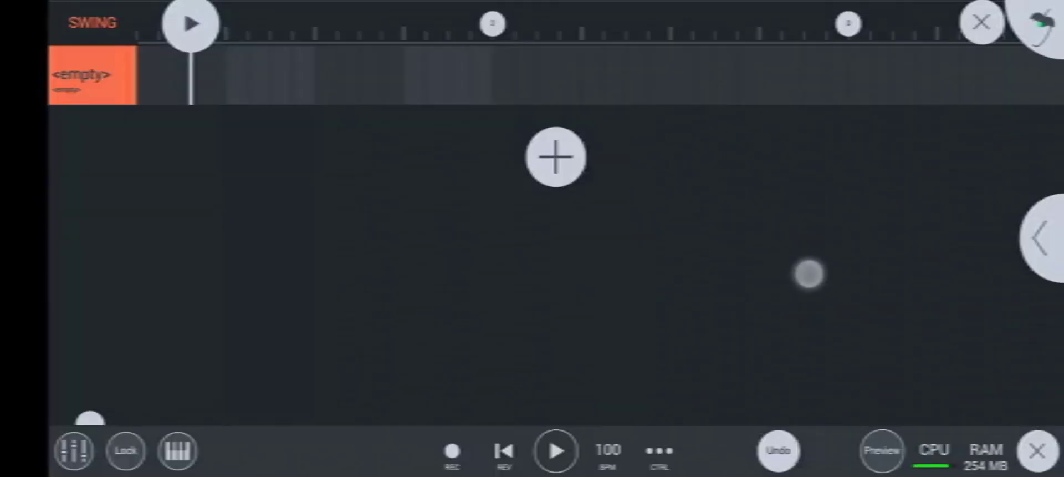
Load from the Percussion sample category, auditioning the Attack Timbale and WoodBlock samples
click(62, 79)
click(118, 73)
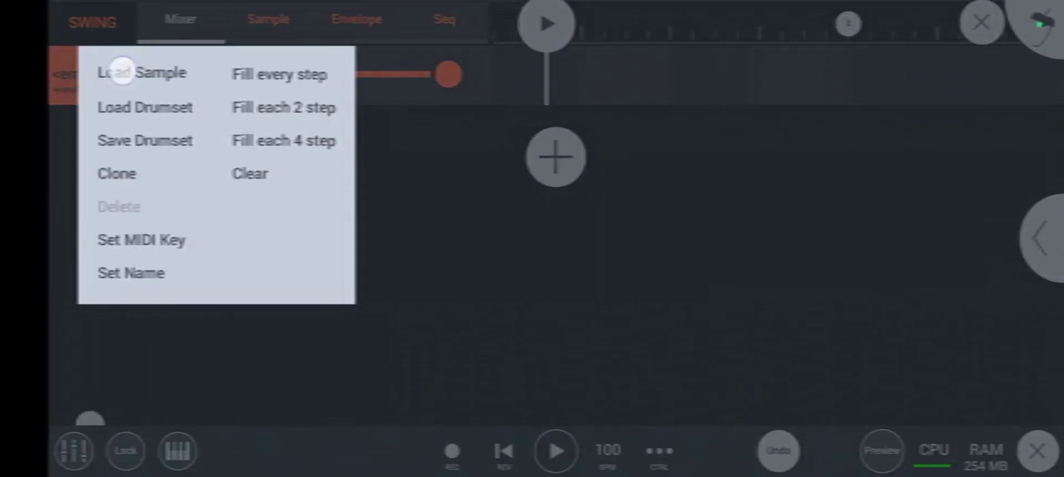
click(88, 309)
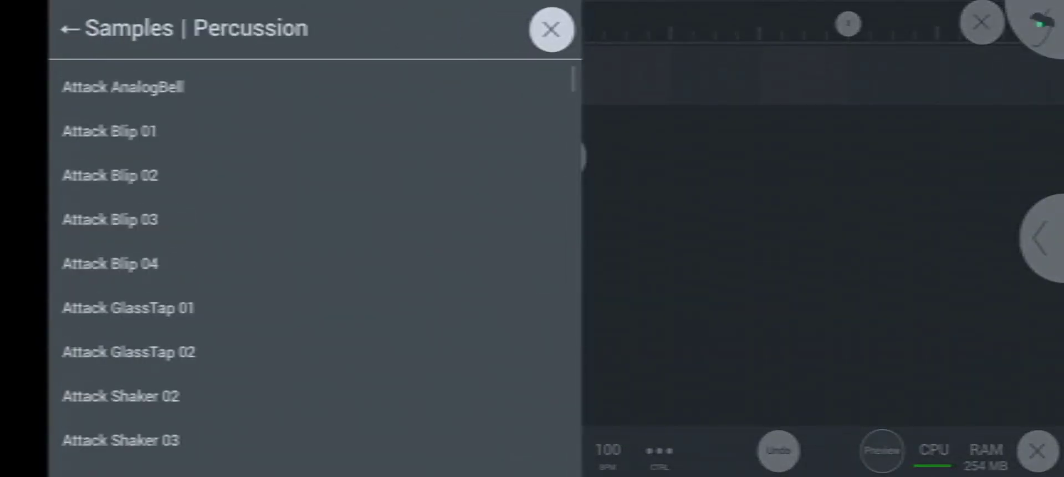
mouse_move(88, 388)
mouse_down()
mouse_move(88, 114)
mouse_move(74, 79)
mouse_up()
click(108, 191)
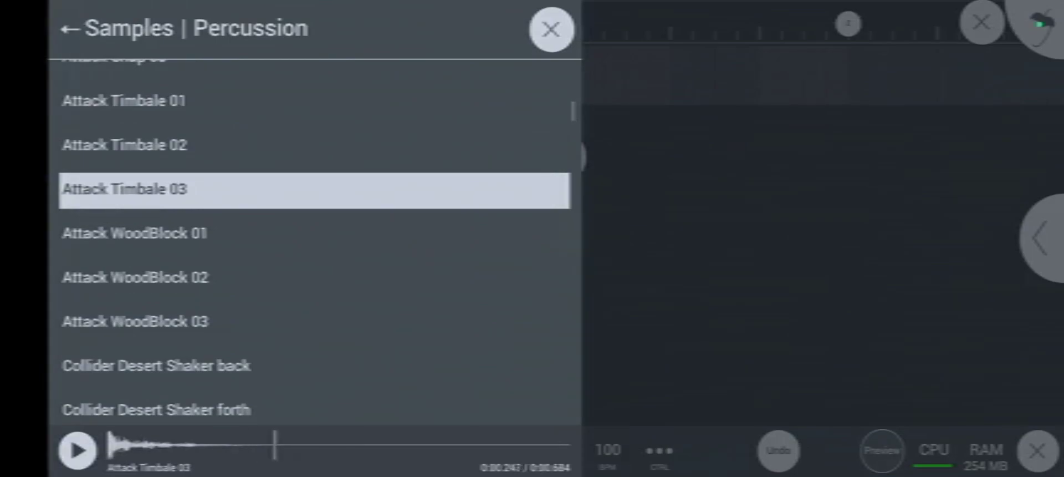
click(109, 234)
click(108, 278)
click(117, 322)
Audition the Collider shaker and Down samples, settling on Collider Down Pipe 01
drag(116, 323, 115, 183)
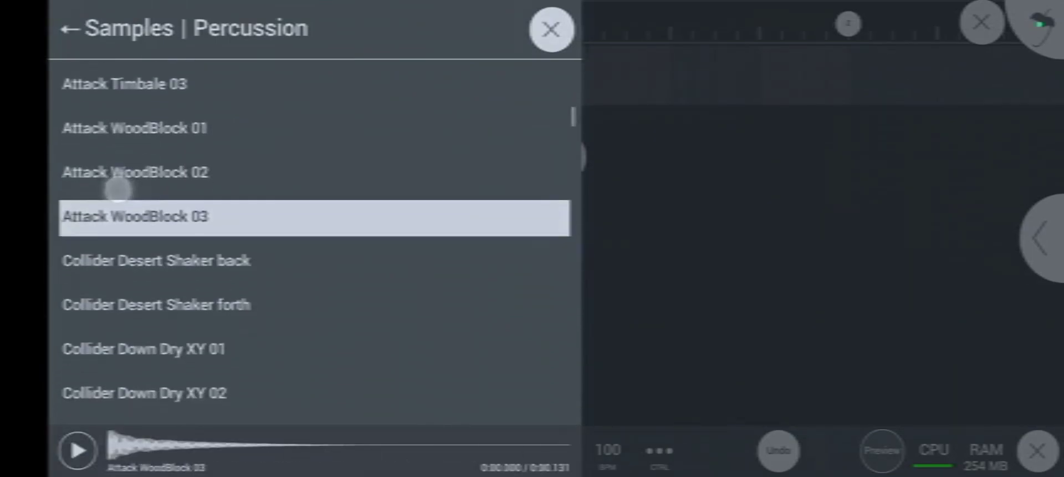
click(114, 259)
drag(120, 302, 121, 198)
click(105, 310)
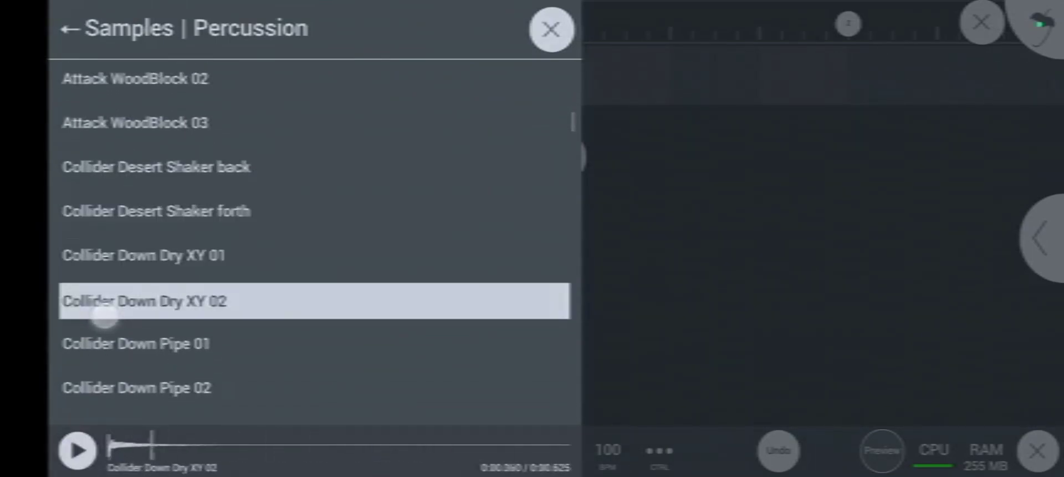
click(119, 343)
drag(118, 344, 114, 183)
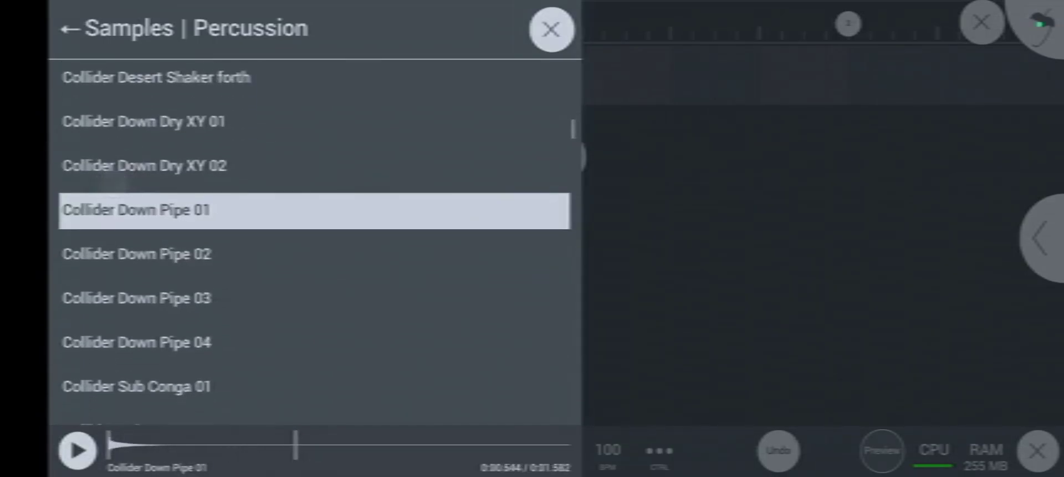
Load Collider Down Pipe 01 and switch on percussion steps across the first two bars
click(136, 211)
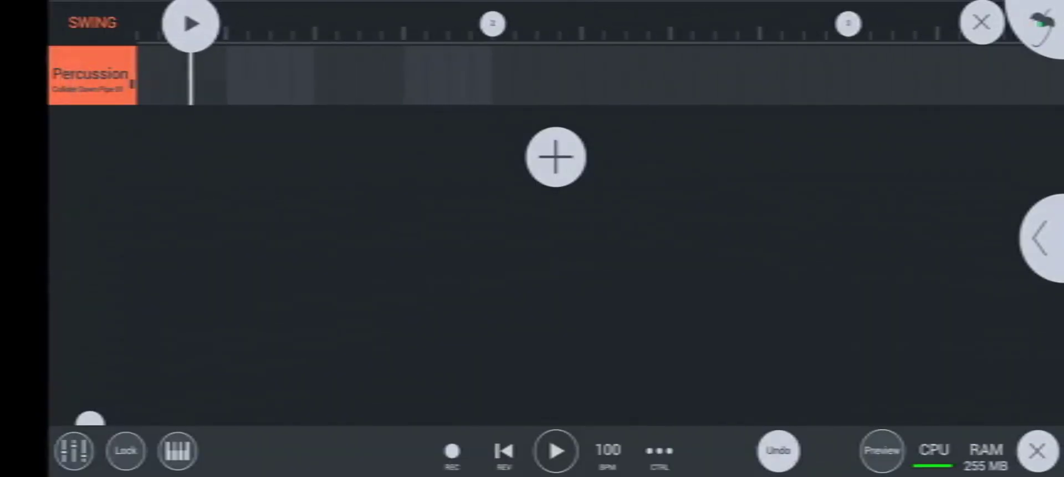
drag(569, 302, 709, 318)
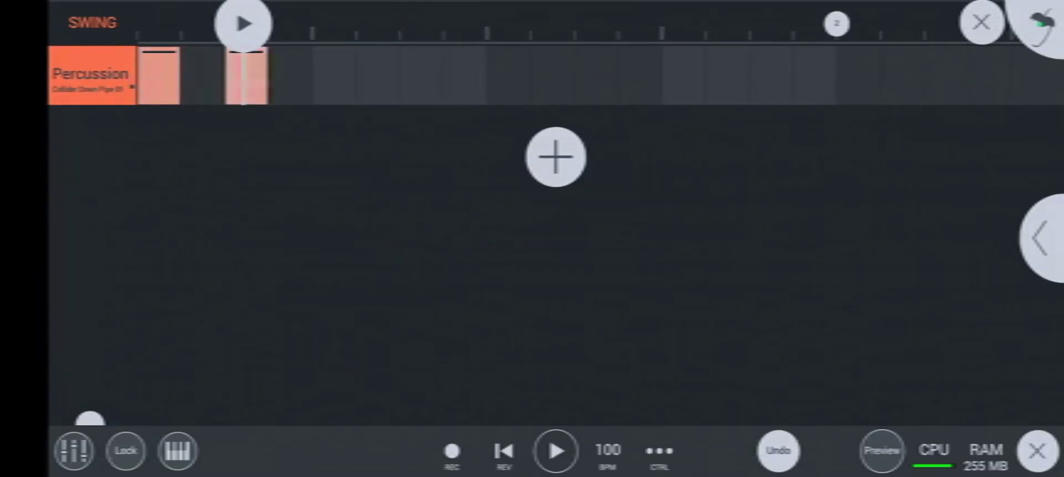
drag(377, 78, 422, 83)
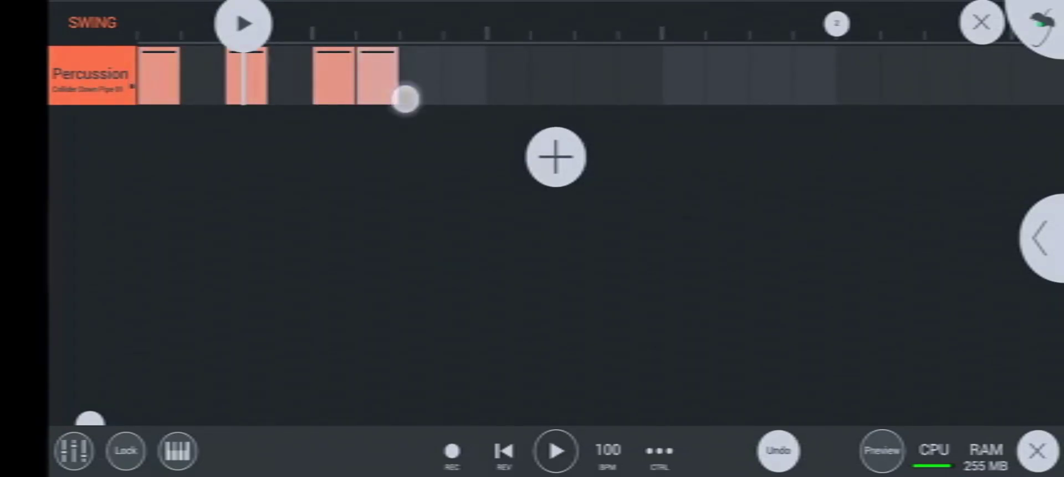
click(982, 22)
Play the song with track settings expanded, then stop and collapse them
drag(68, 369, 438, 369)
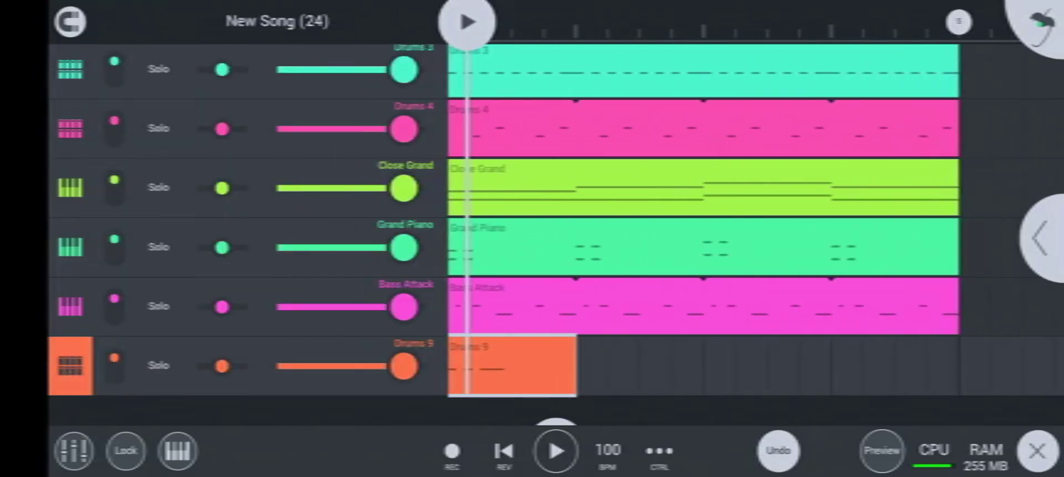
click(504, 450)
click(556, 451)
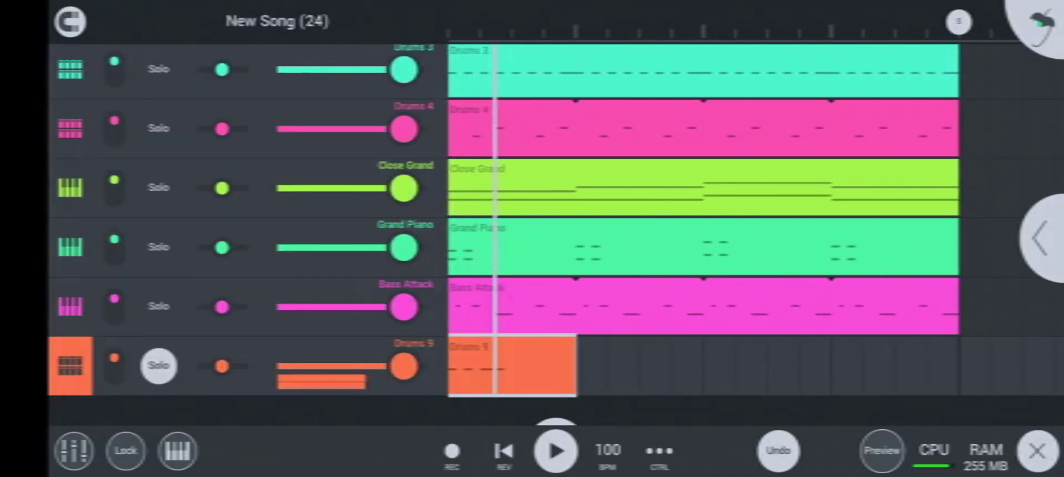
click(556, 450)
drag(438, 369, 91, 369)
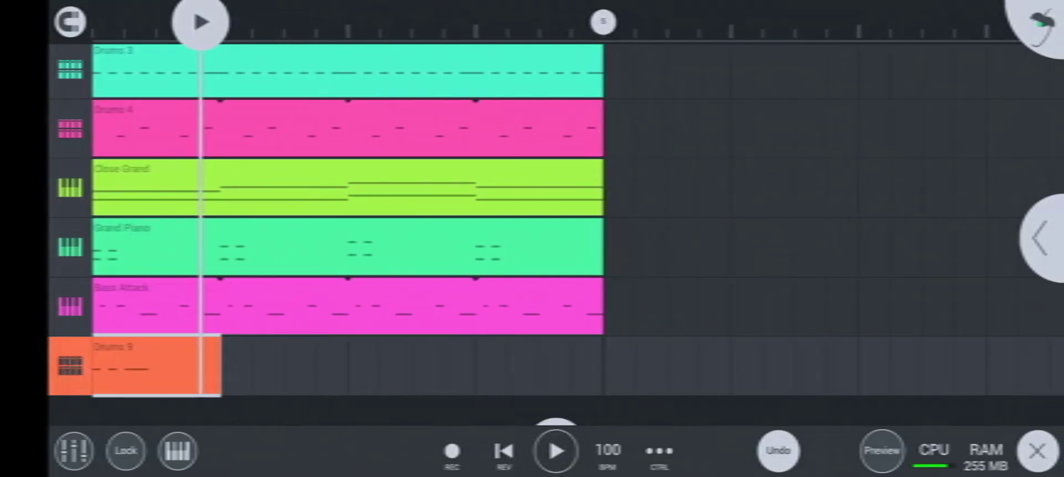
Reopen the Drums 9 pattern for editing
click(90, 363)
click(290, 303)
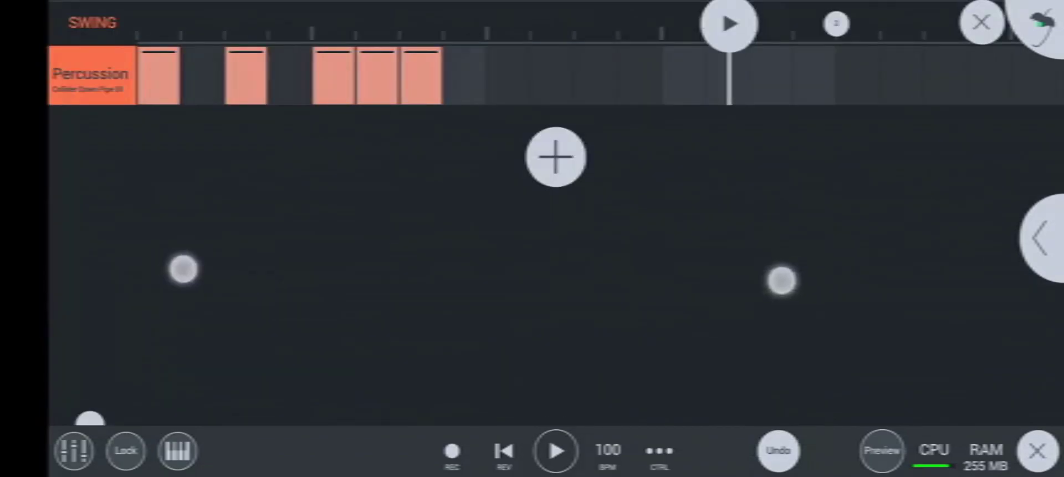
scroll(482, 275, down, 3)
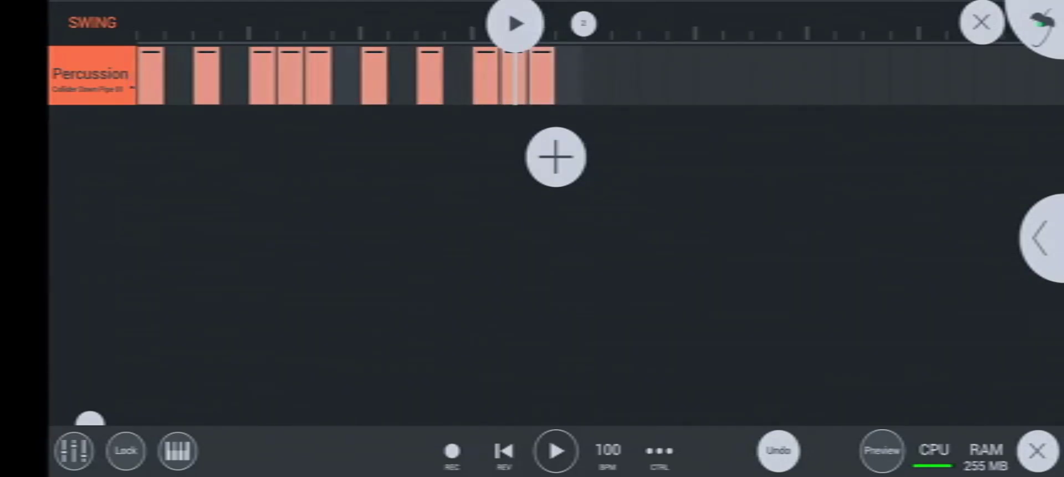
Return to the song and replay it from the start, toggling the track headers
key(Escape)
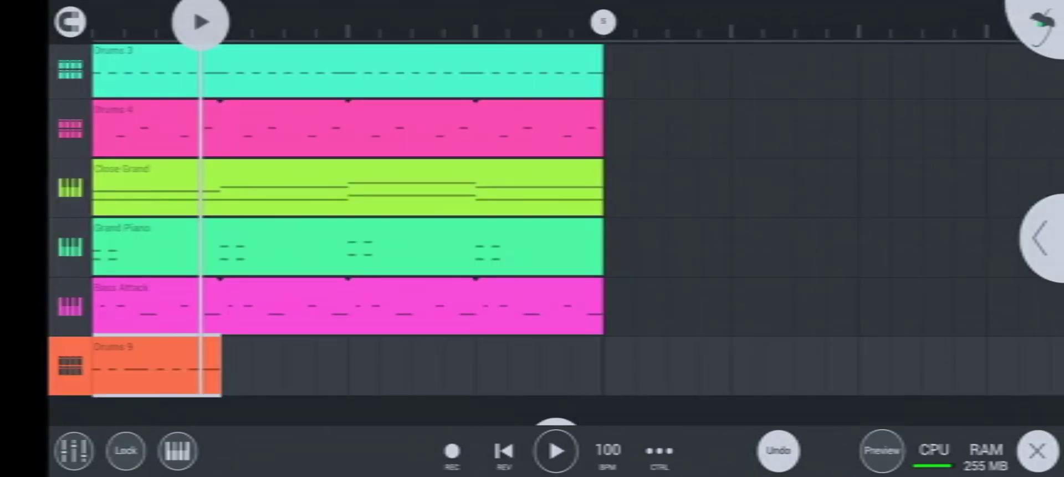
drag(200, 23, 91, 22)
click(556, 450)
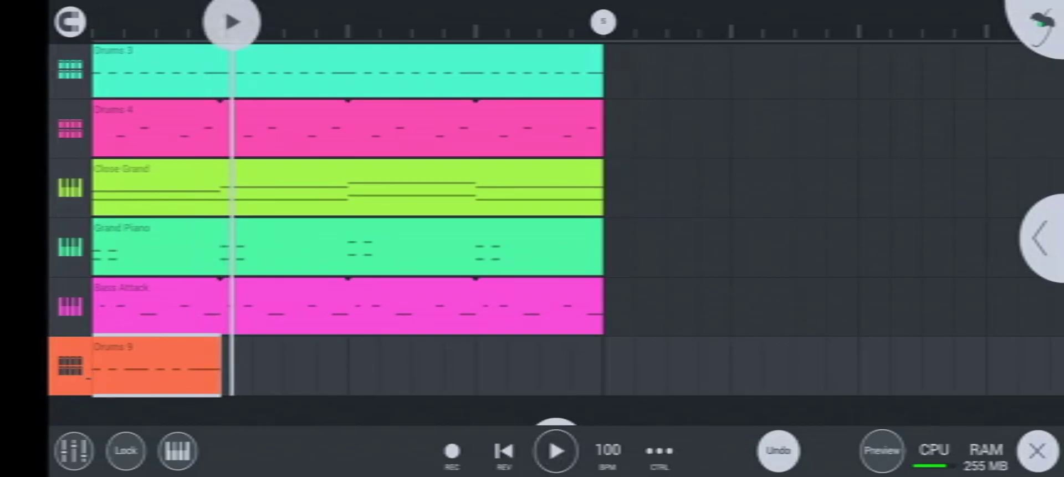
drag(89, 222, 443, 221)
click(504, 450)
click(556, 450)
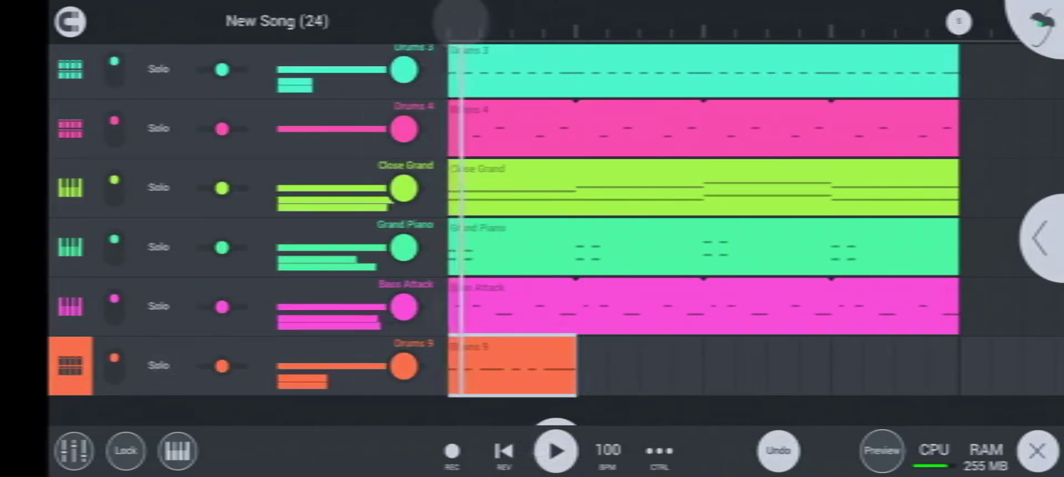
drag(444, 221, 91, 221)
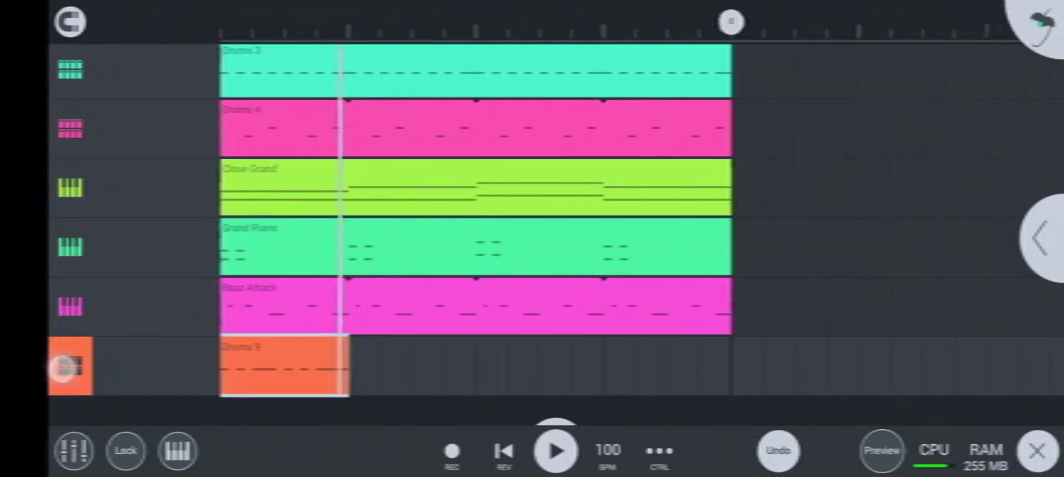
Stretch the Drums 9 clip to bar 5 to match the other tracks and replay
drag(195, 359, 621, 419)
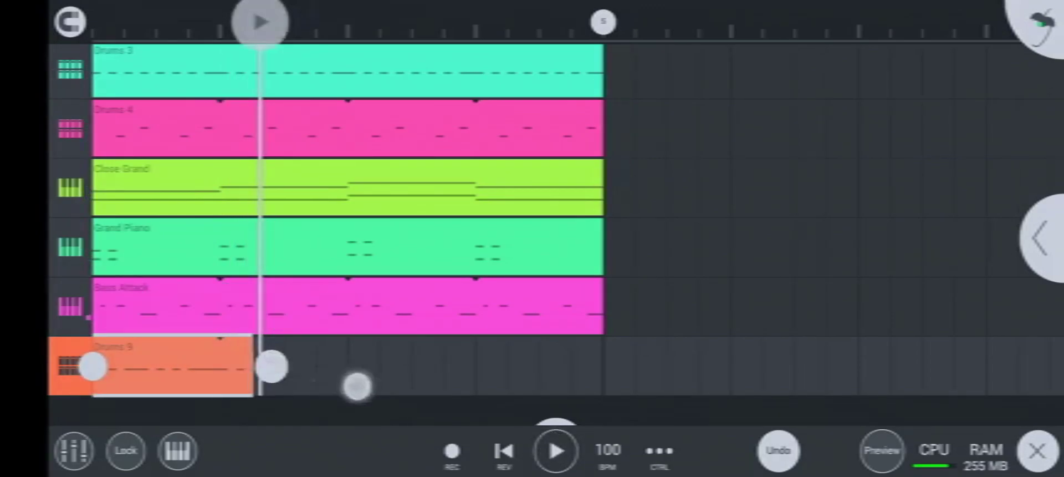
click(503, 438)
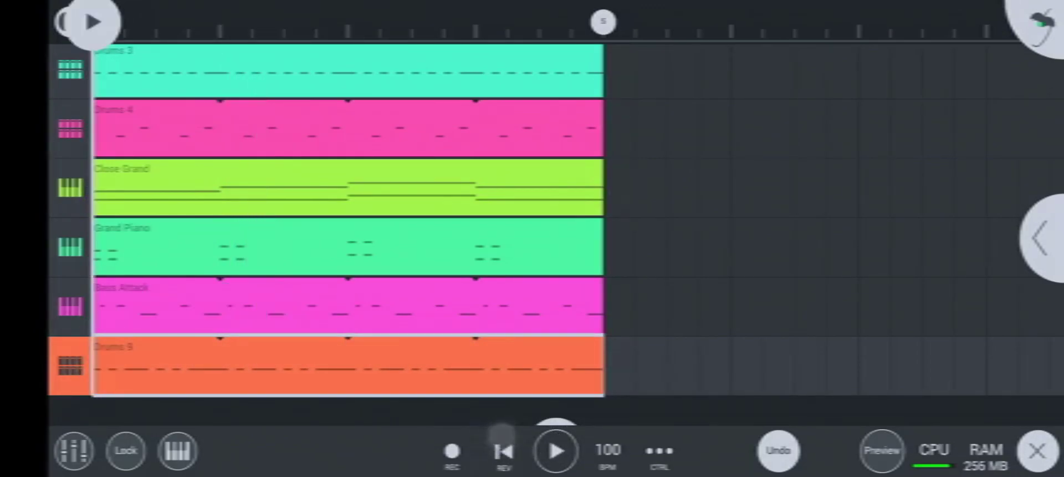
click(556, 450)
Open the Drums 9 channel panel for adding an effect
drag(810, 195, 813, 217)
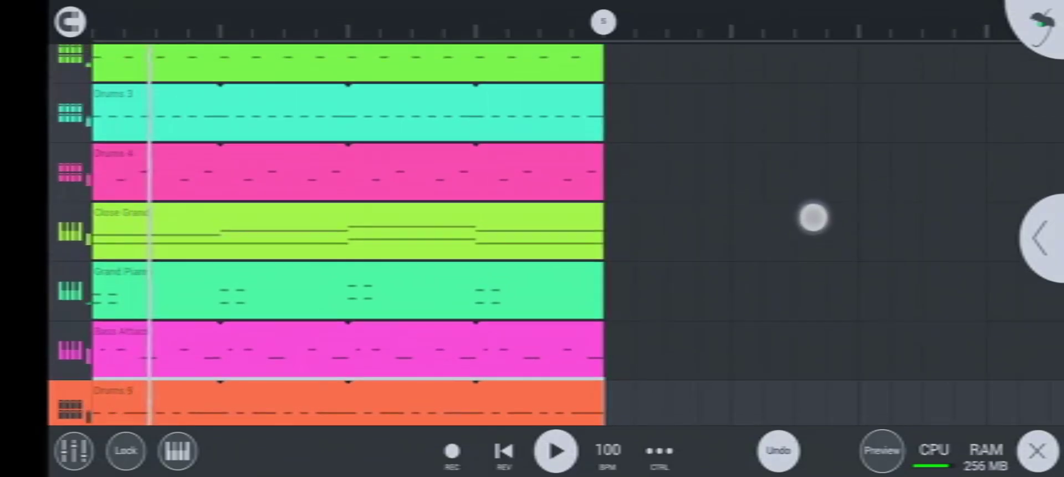
drag(798, 262, 799, 208)
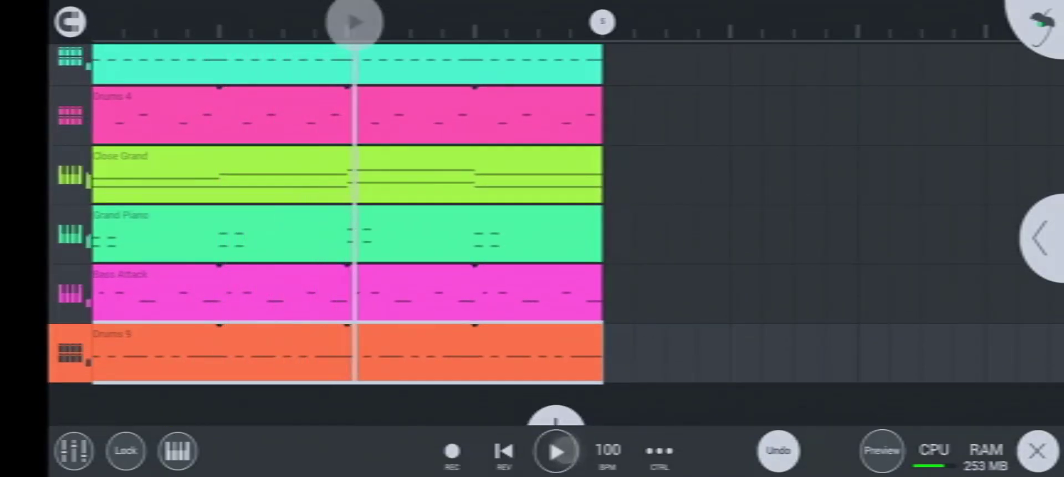
click(1042, 238)
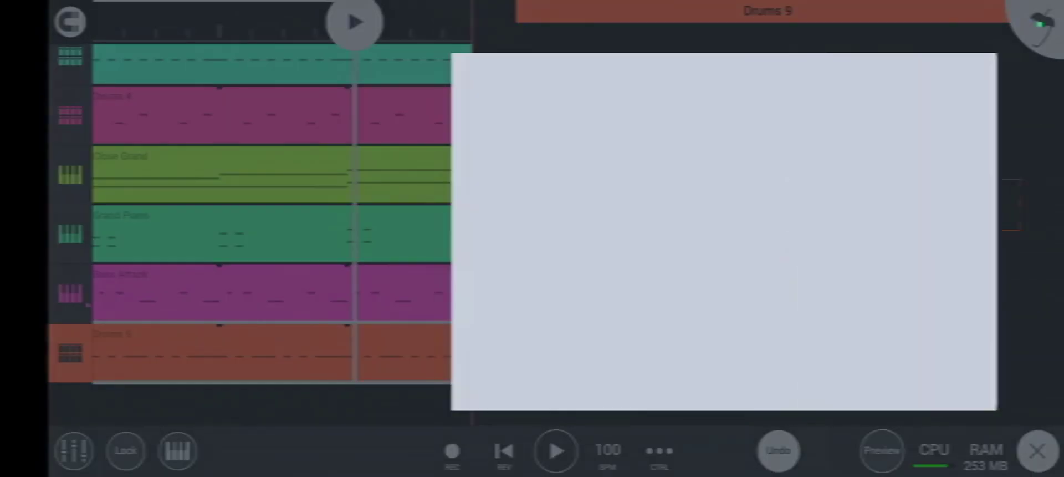
Add a Leveller to Drums 9 and lower its gain to about -9.6 dB during playback
click(689, 145)
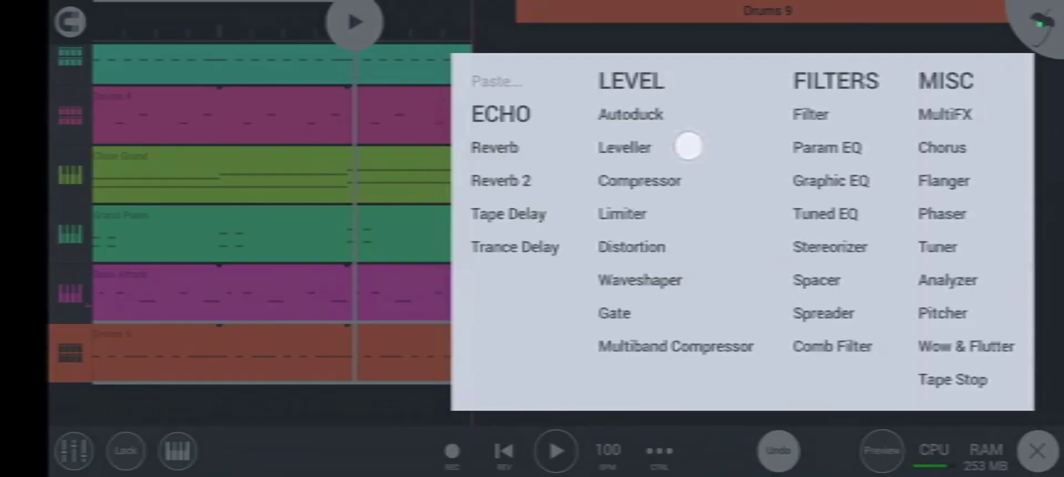
click(156, 22)
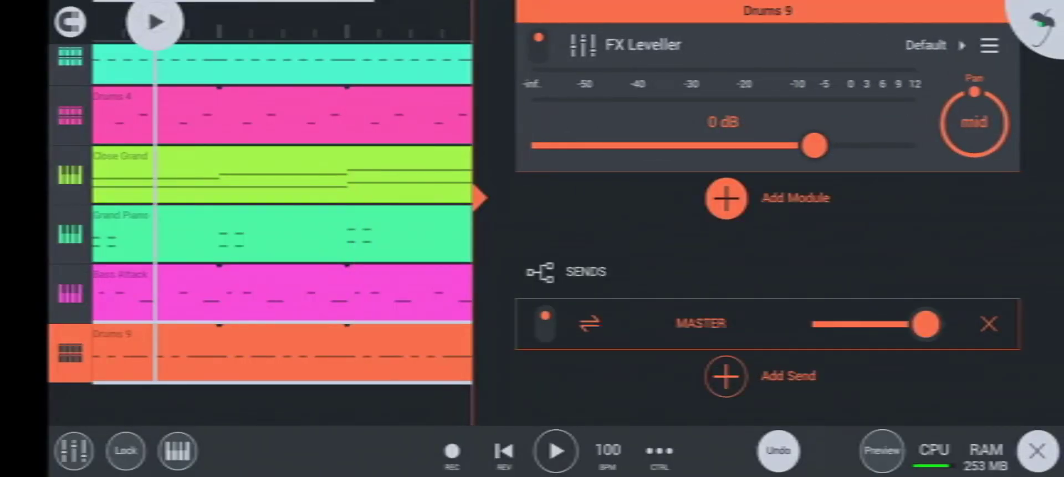
click(556, 450)
drag(815, 164, 737, 200)
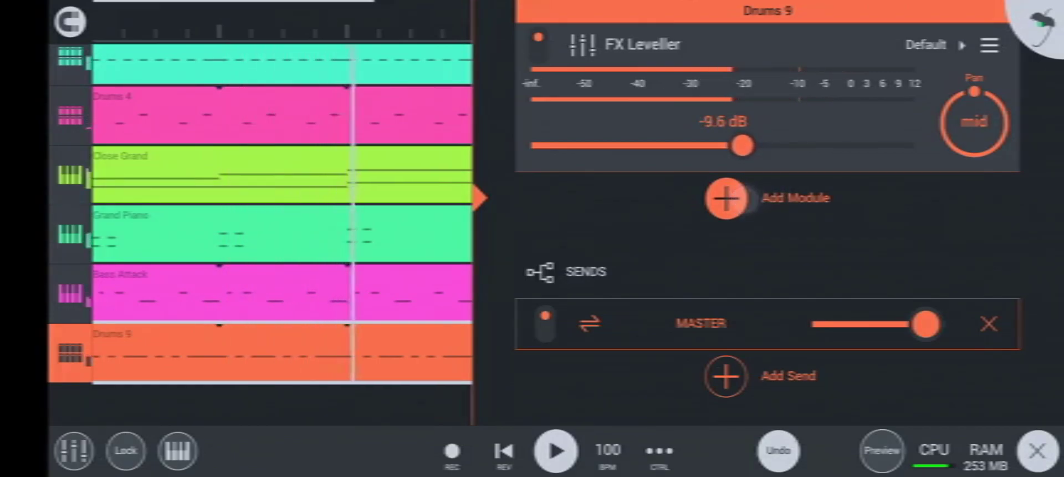
Play the arrangement back from the start, then place the song position at the clips' end
click(502, 198)
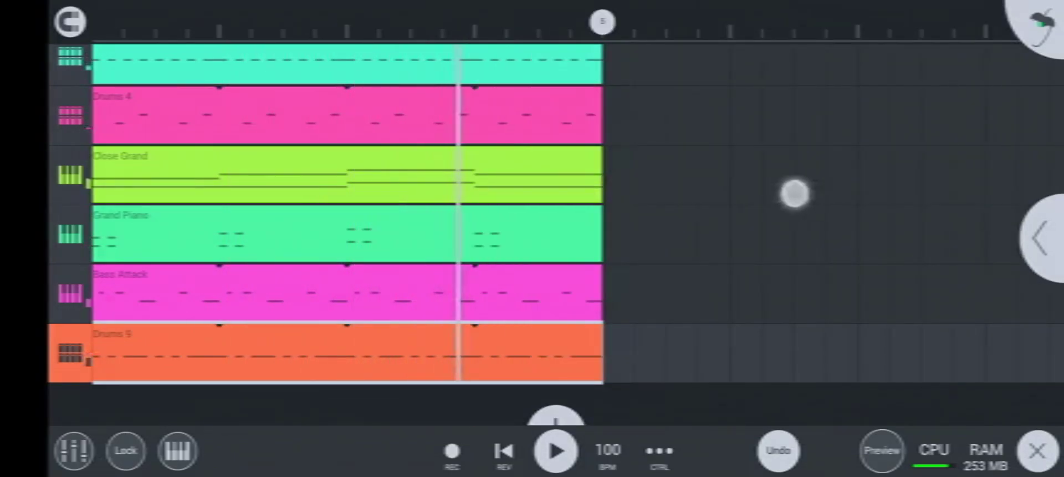
mouse_move(796, 192)
mouse_down()
mouse_move(824, 280)
mouse_move(820, 371)
mouse_move(815, 282)
mouse_up()
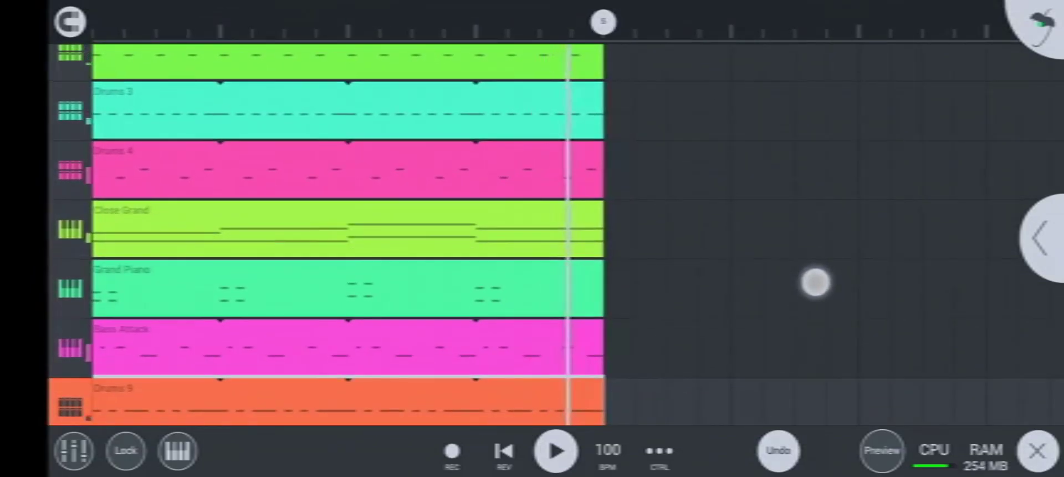
drag(114, 23, 91, 23)
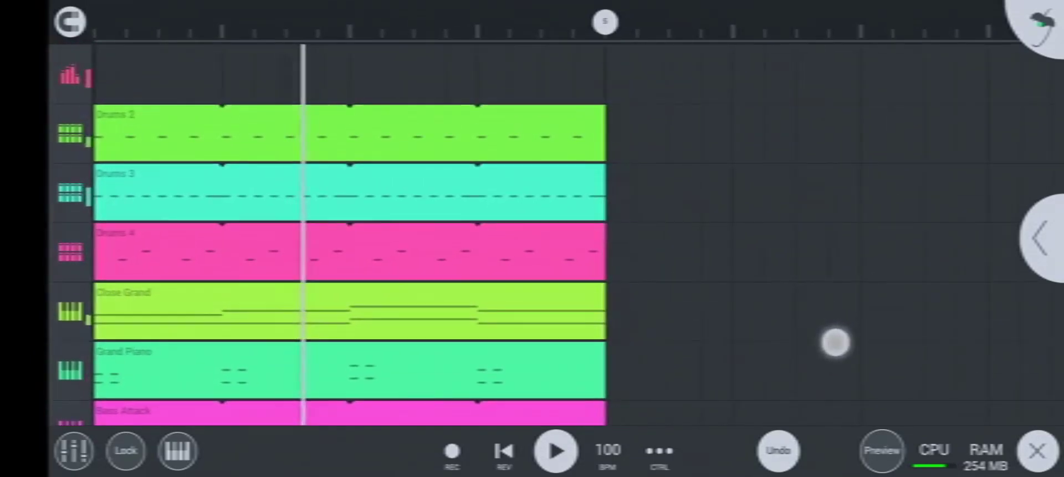
drag(833, 341, 846, 164)
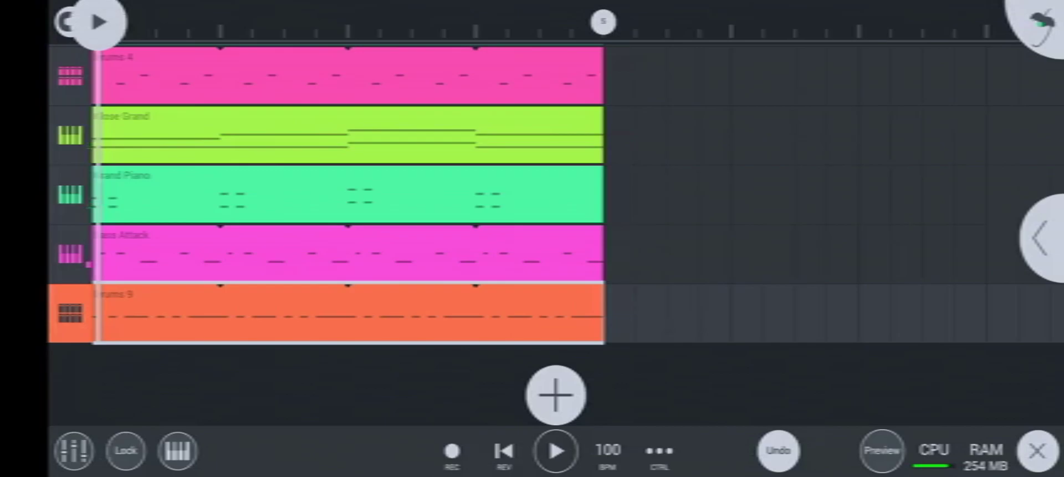
click(604, 22)
Start adding a drum sample and browse My Files to the drop folder's drum loops
click(556, 395)
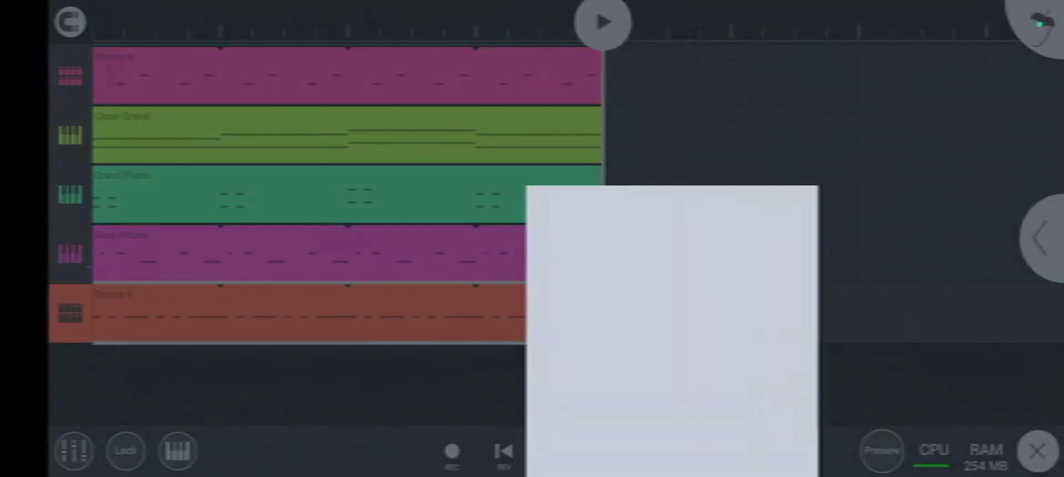
click(567, 280)
click(88, 79)
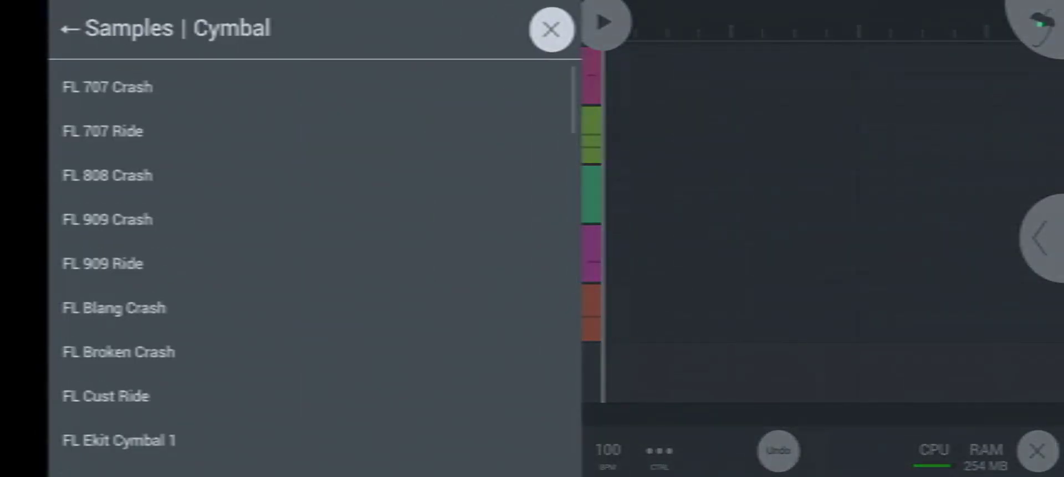
click(69, 29)
scroll(166, 222, up, 2)
click(84, 84)
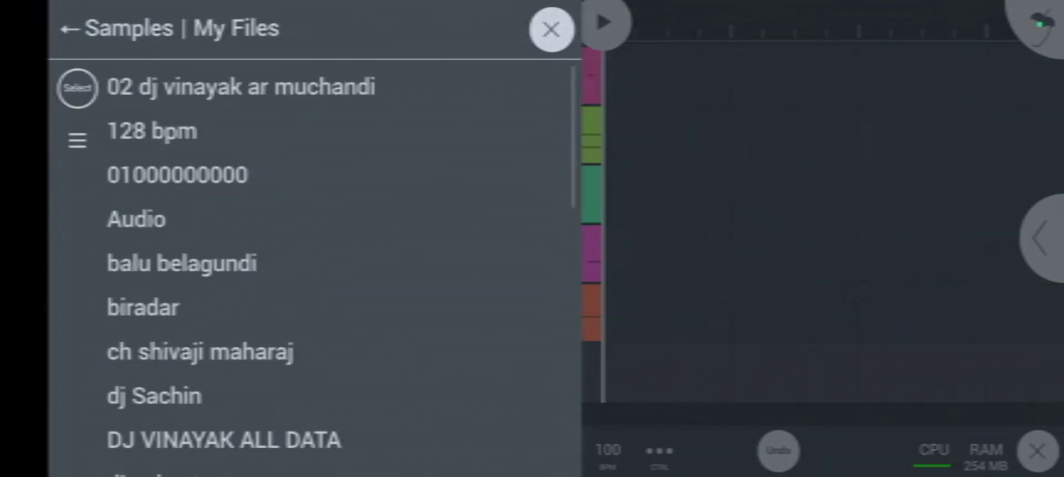
click(241, 86)
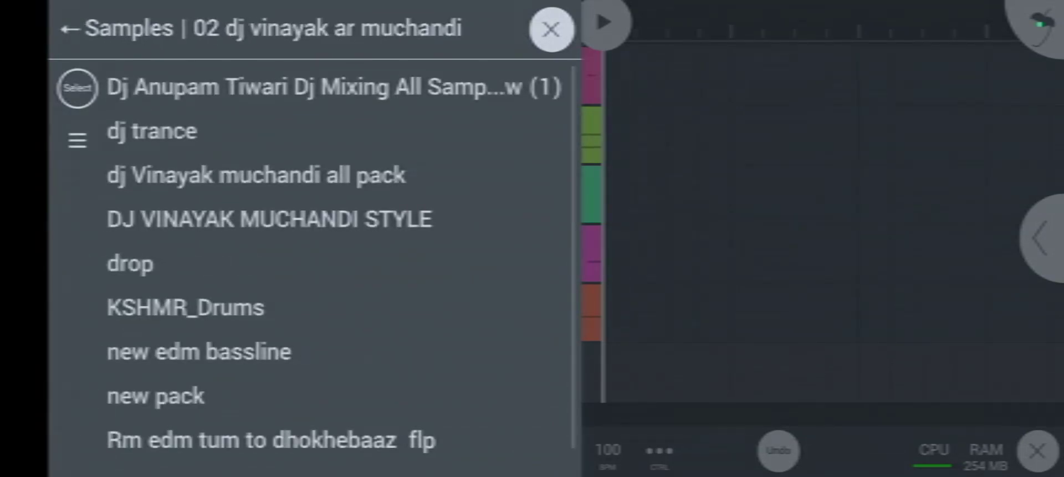
click(186, 307)
click(69, 29)
click(130, 265)
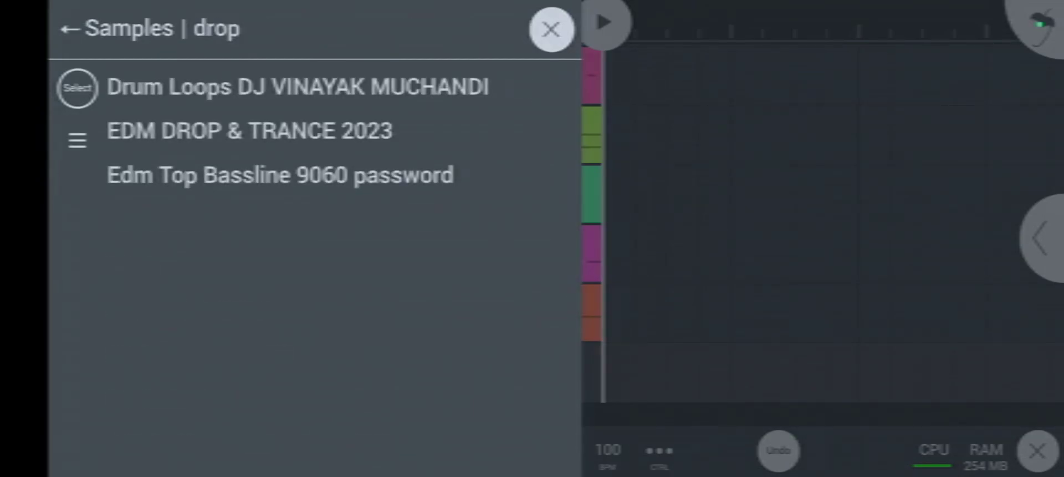
click(188, 89)
scroll(222, 250, down, 5)
scroll(127, 166, down, 4)
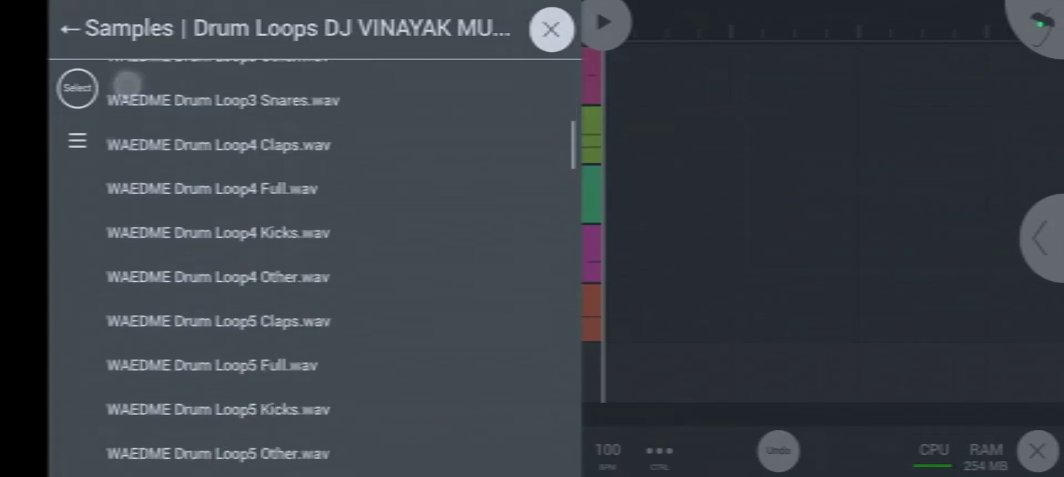
Audition the Drum Loop4 Other and Drum Loop5 loop variations
click(157, 274)
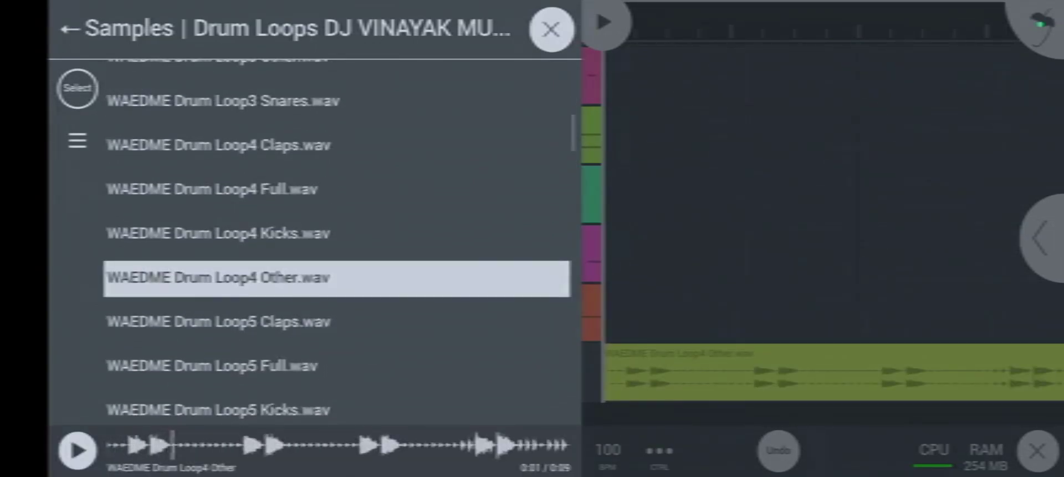
click(139, 322)
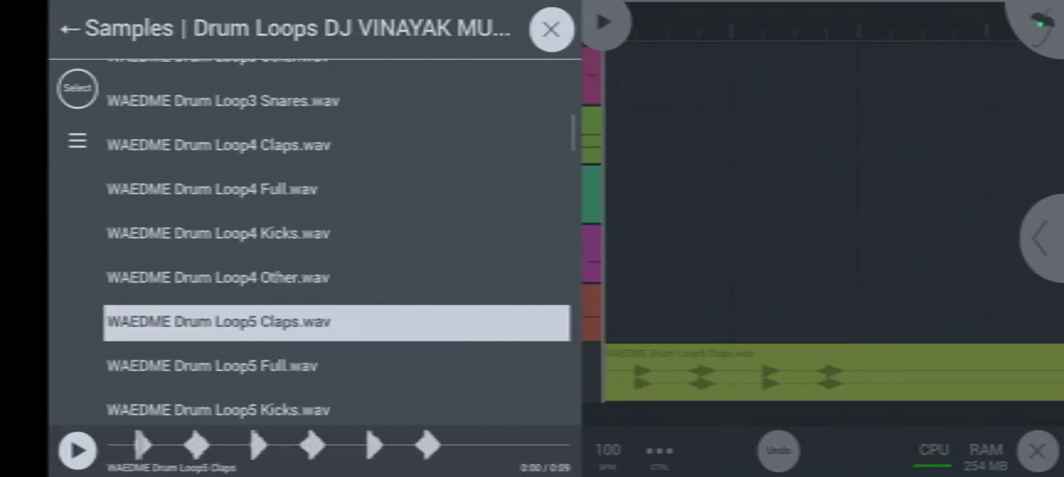
scroll(139, 222, down, 3)
click(139, 240)
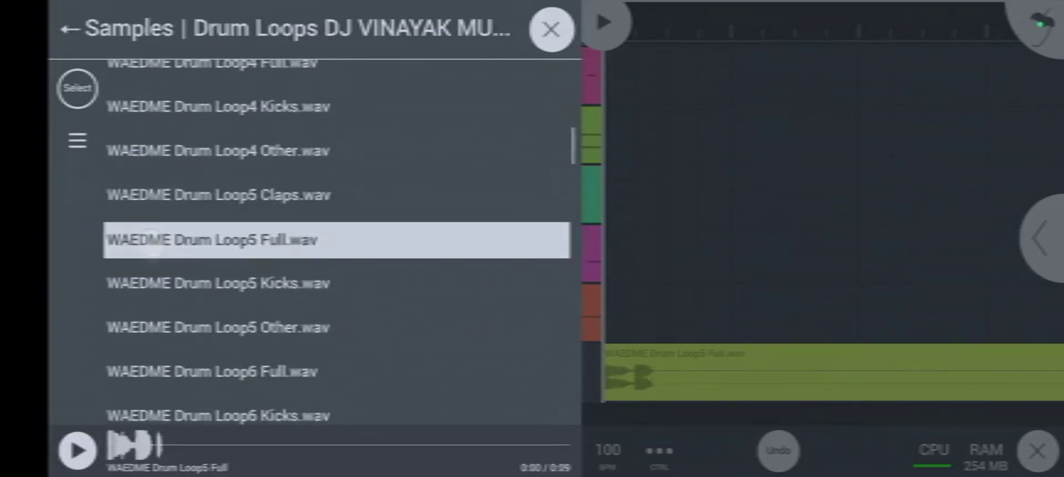
click(136, 283)
click(139, 327)
scroll(142, 250, down, 1)
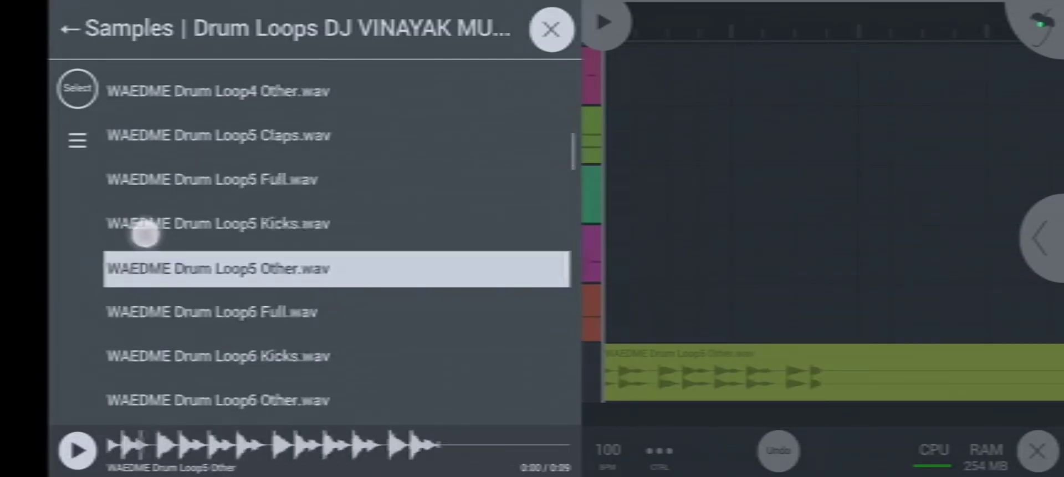
scroll(147, 266, down, 1)
Audition the Drum Loop6 loops and pick WAEDME Drum Loop6 Other.wav
click(151, 285)
click(142, 313)
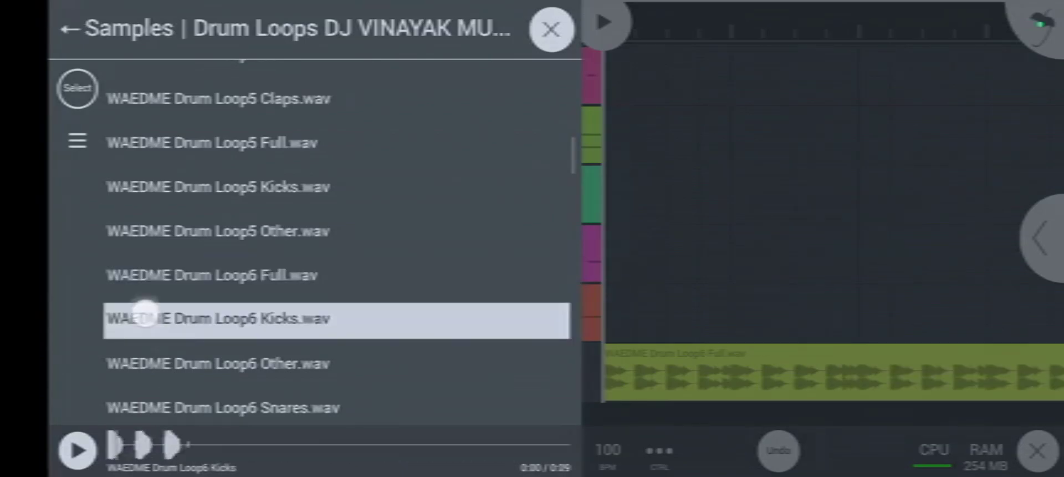
scroll(142, 233, down, 3)
click(147, 236)
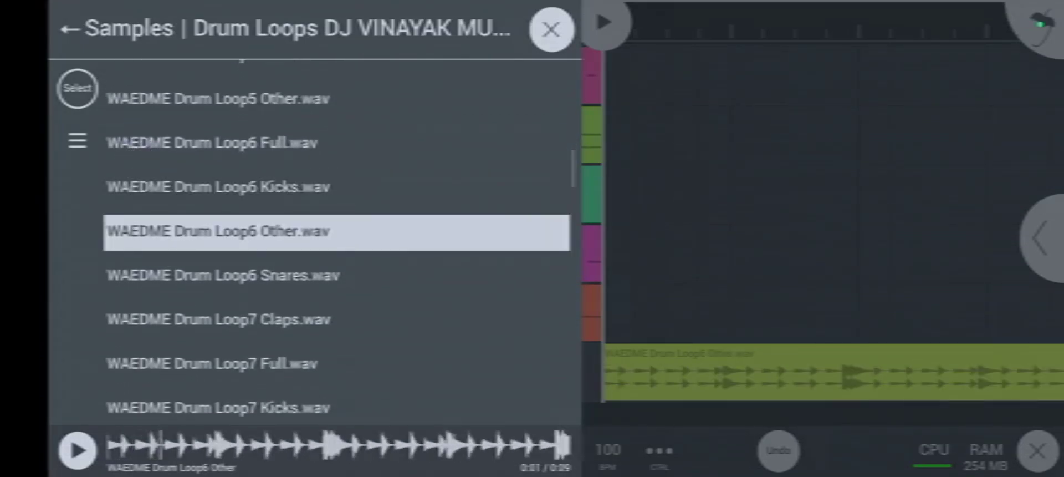
click(552, 29)
Move the new Audio 10 loop clip to bar 1 and play the song
click(846, 372)
drag(905, 348, 233, 372)
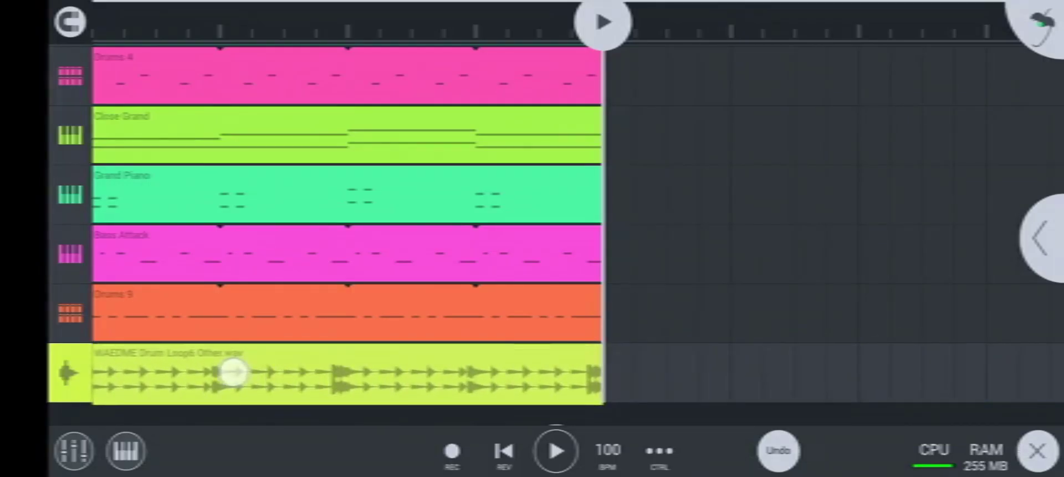
click(90, 22)
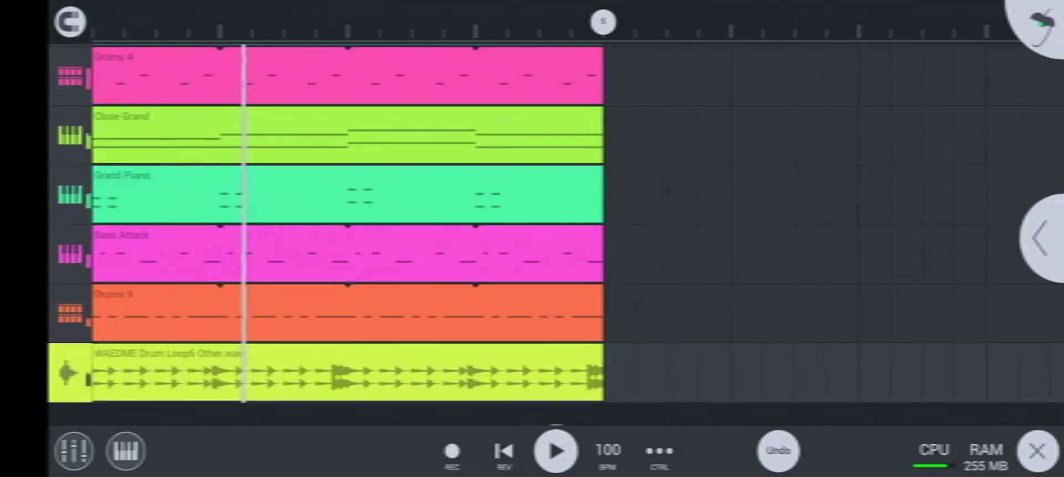
click(67, 373)
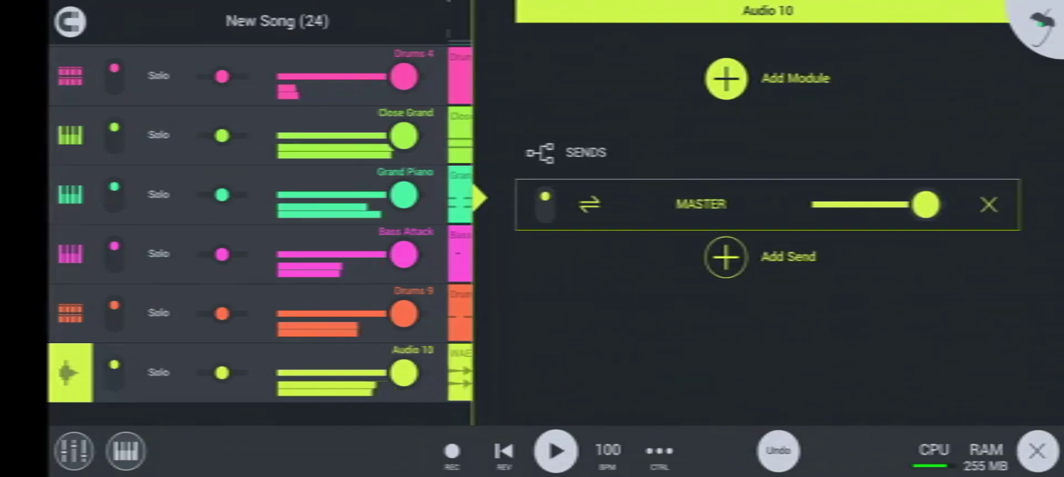
Put a Leveller on Audio 10 at -4.6 dB and play the mix
click(723, 76)
click(672, 147)
mouse_move(817, 145)
mouse_down()
mouse_move(801, 149)
mouse_move(780, 179)
mouse_up()
click(556, 451)
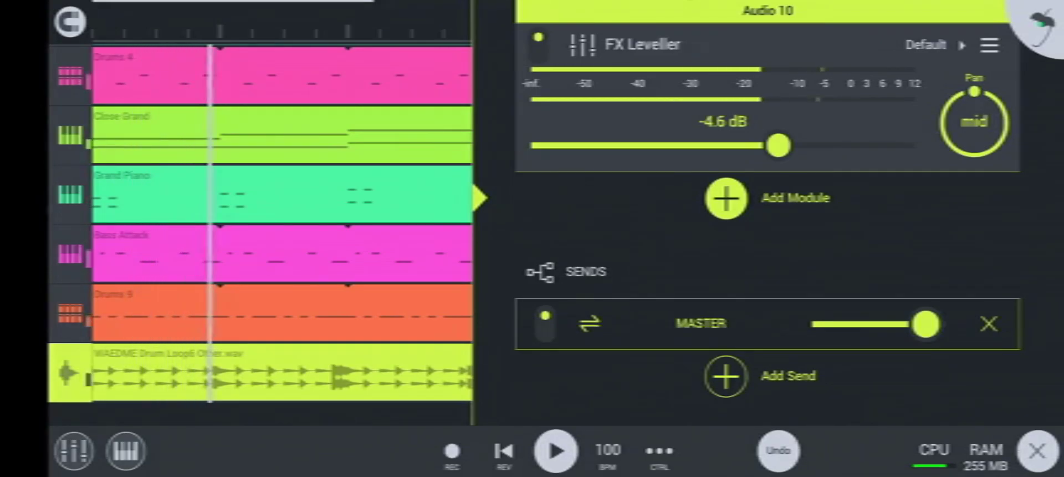
Close the mixer and scroll the playlist to find the Close Grand track
click(480, 198)
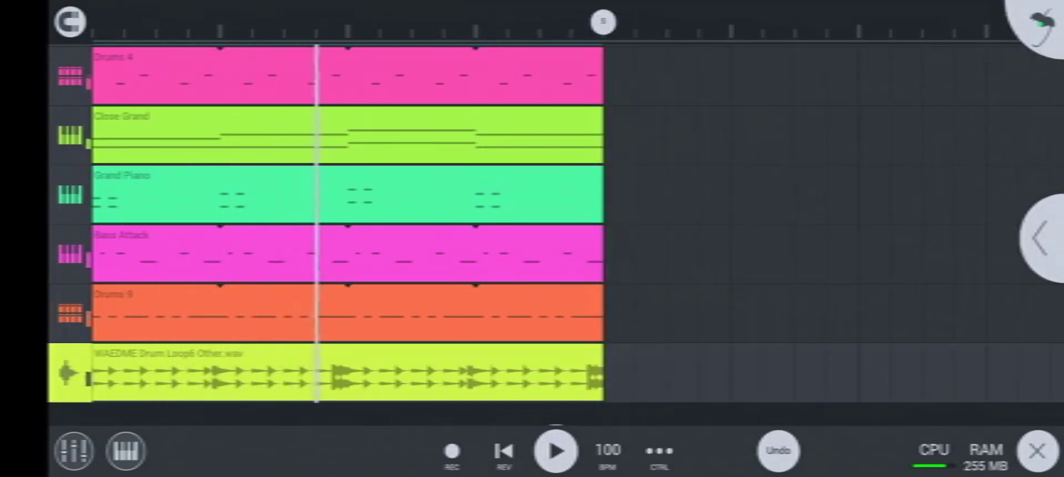
drag(860, 297, 870, 392)
mouse_move(867, 266)
mouse_down()
mouse_move(872, 344)
mouse_move(943, 342)
mouse_up()
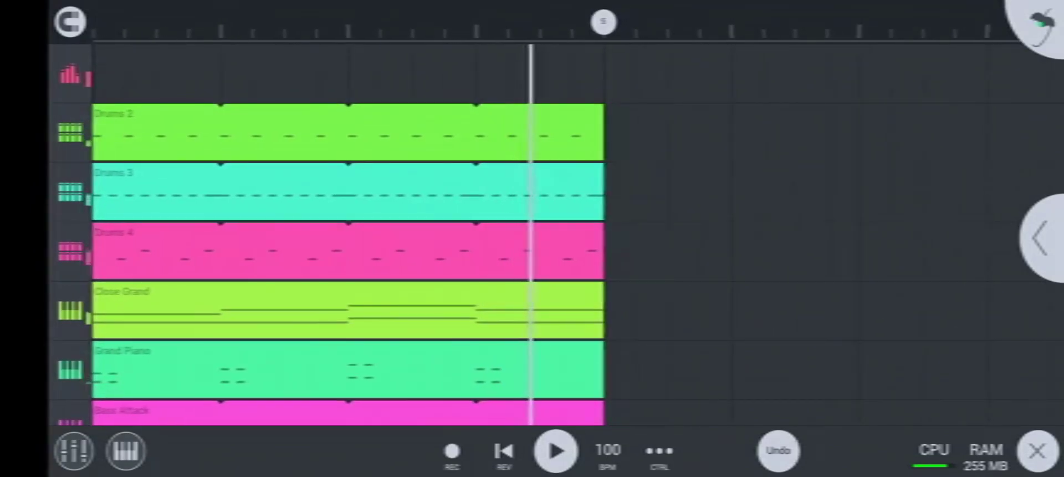
drag(903, 302, 905, 264)
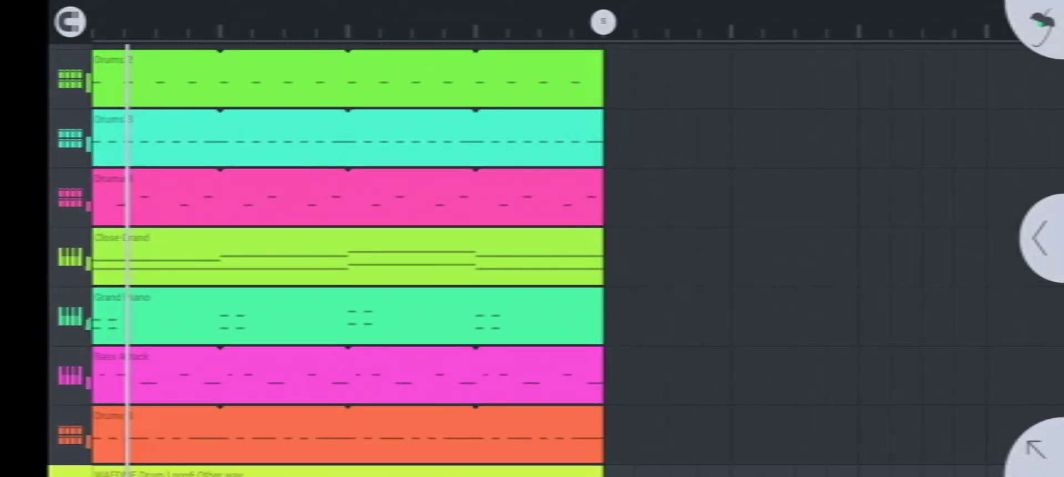
drag(931, 379, 943, 352)
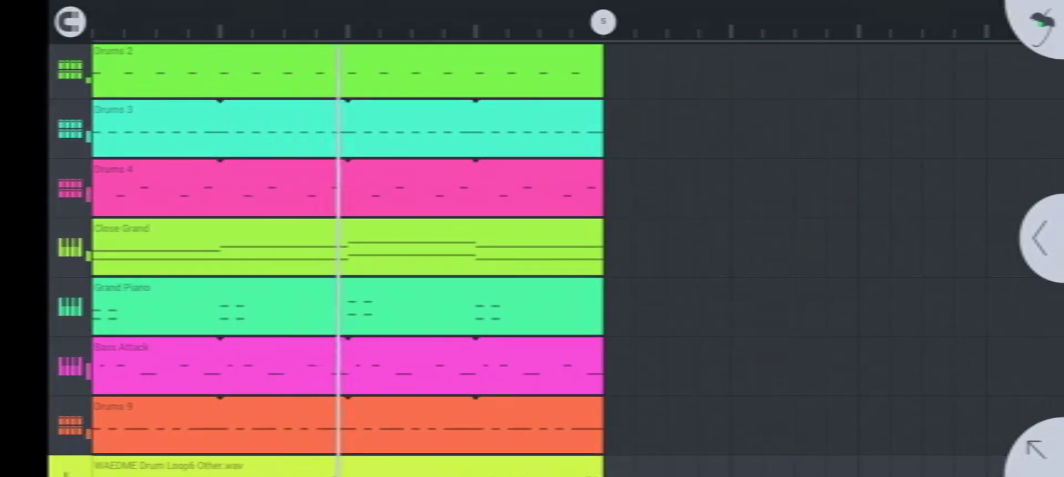
Select the Close Grand track and bring up its pattern's options
click(70, 247)
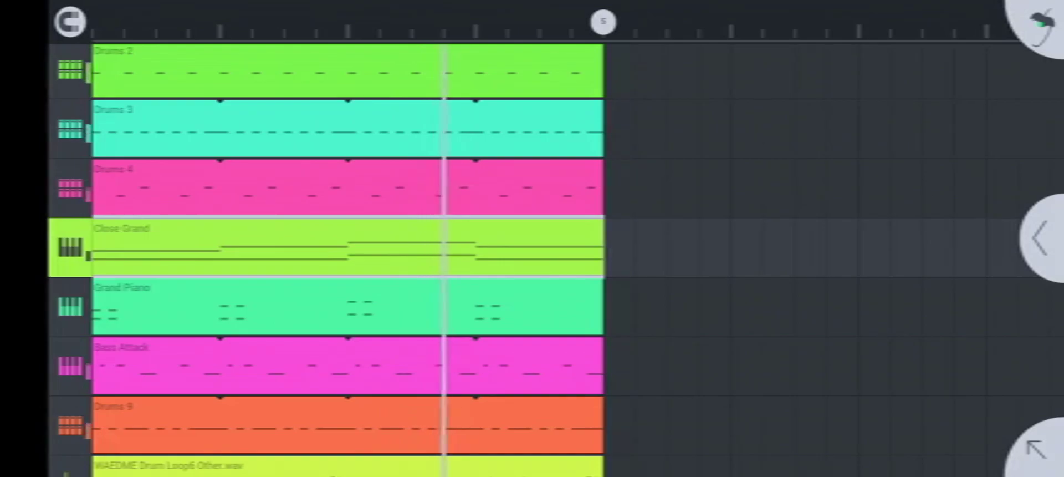
click(1010, 442)
drag(204, 380, 199, 341)
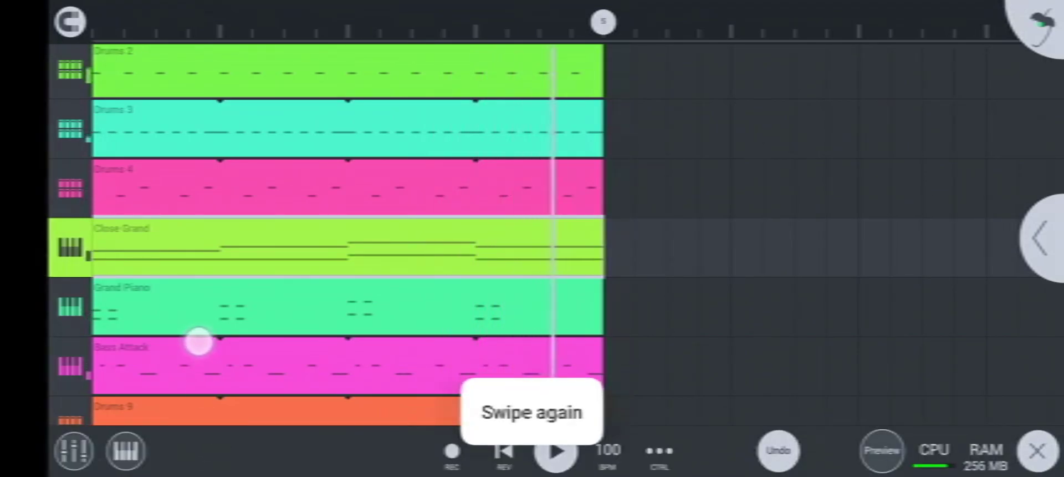
click(148, 241)
Edit the Close Grand notes in a split view below an enlarged playlist
click(281, 185)
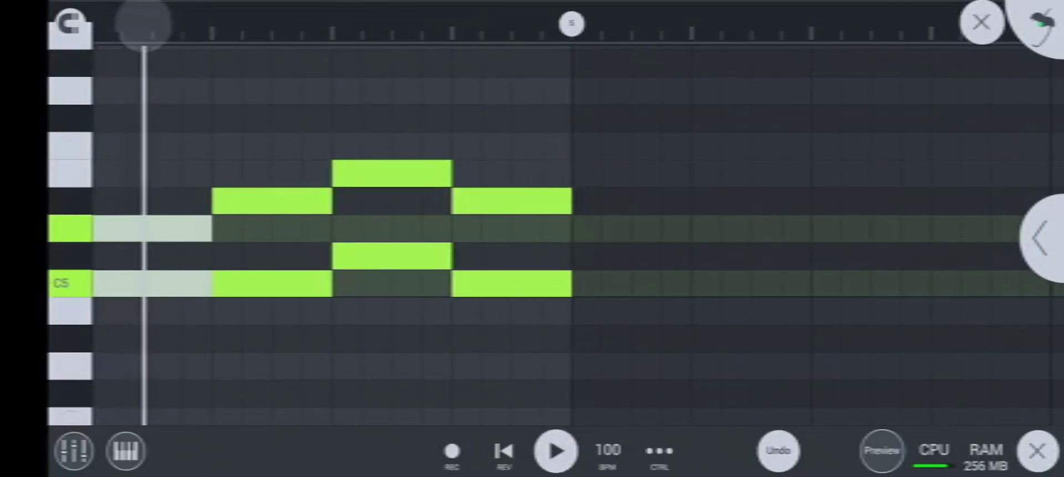
mouse_move(136, 29)
mouse_down()
mouse_move(115, 299)
mouse_move(109, 256)
mouse_up()
drag(867, 299, 876, 214)
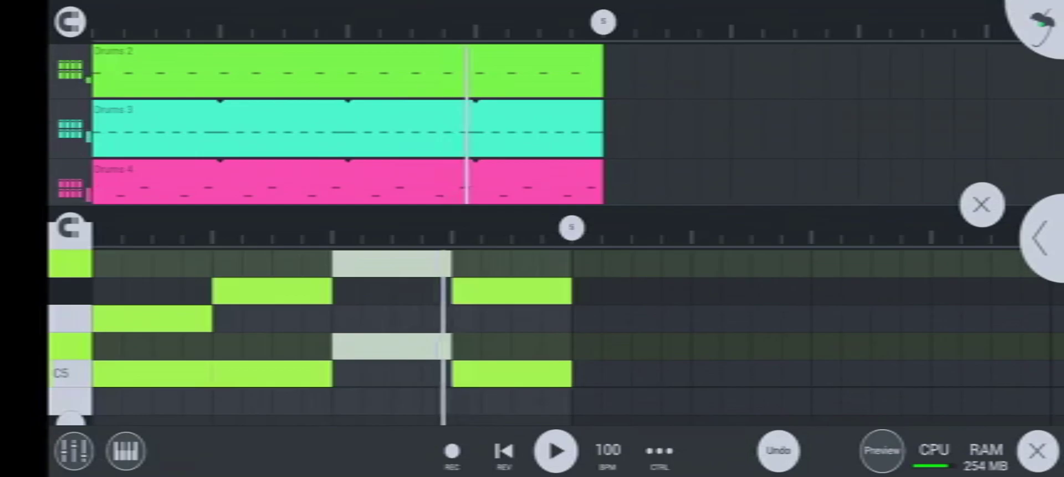
drag(801, 241, 800, 276)
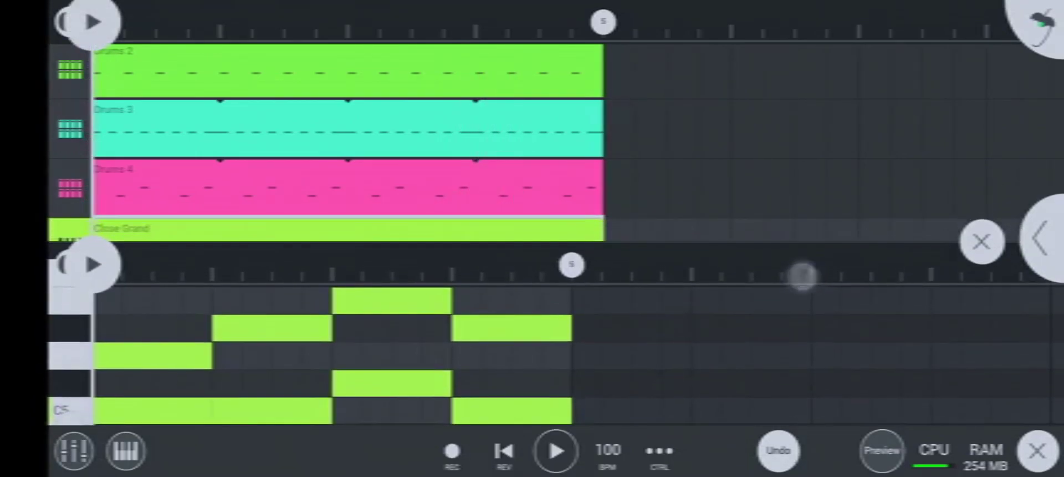
drag(66, 186, 65, 67)
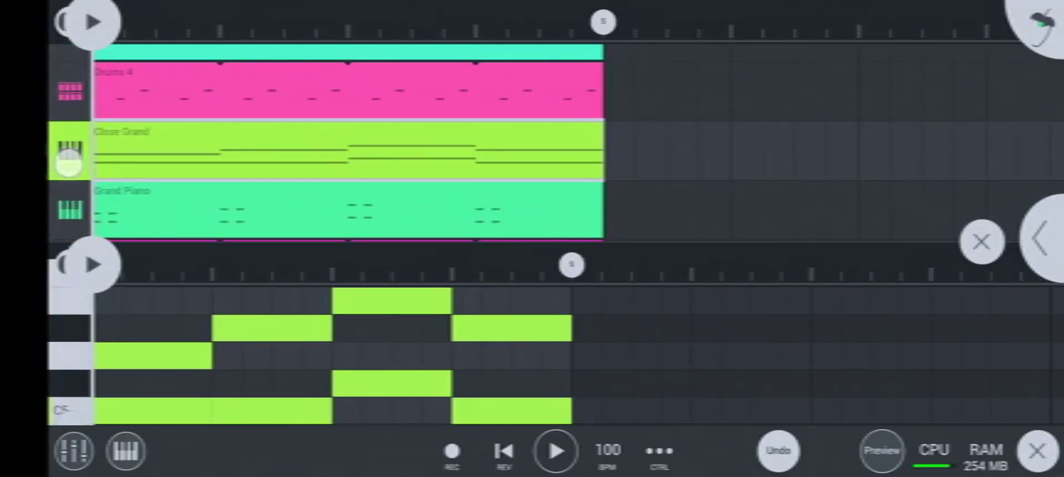
drag(68, 163, 66, 81)
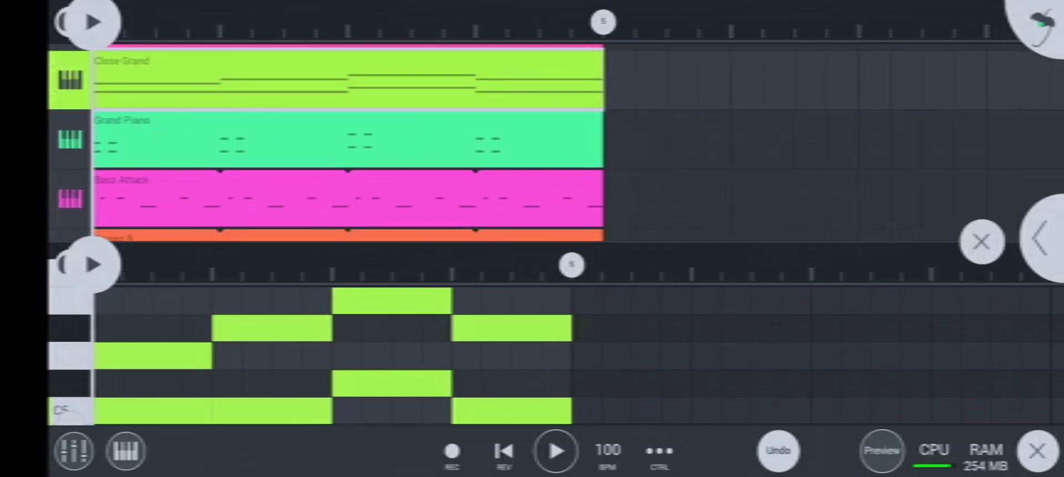
mouse_move(801, 242)
mouse_down()
mouse_move(800, 272)
mouse_move(825, 320)
mouse_move(810, 280)
mouse_move(815, 335)
mouse_move(819, 313)
mouse_up()
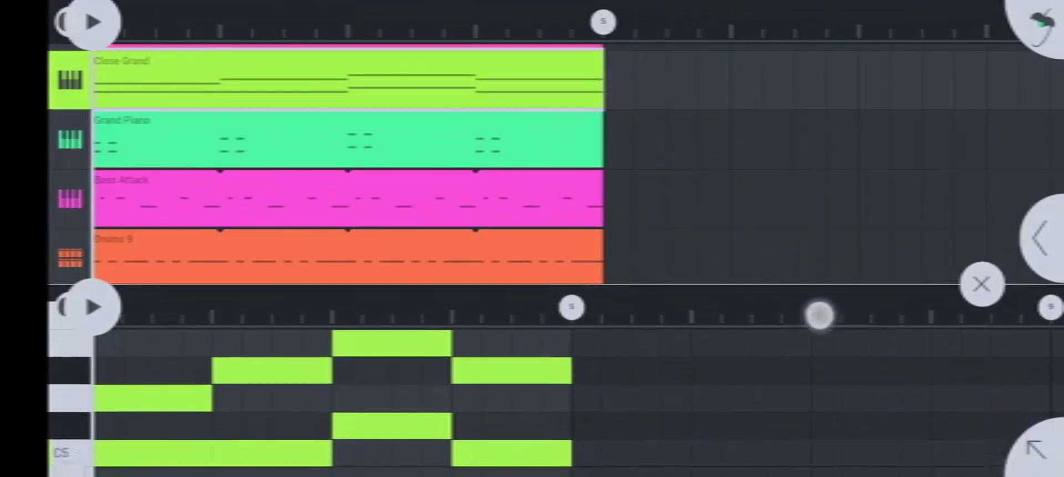
Play the beat and reveal the playable piano keyboard beneath the chords
click(92, 22)
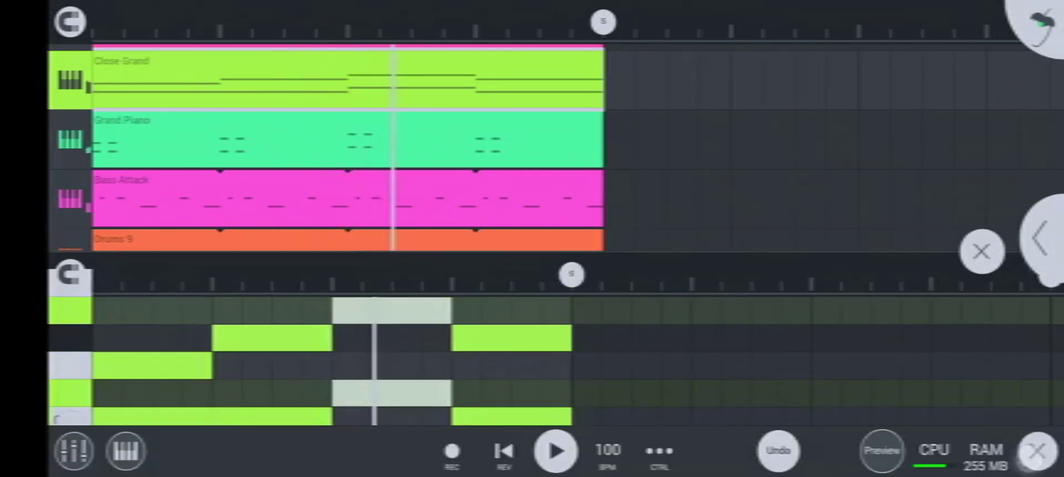
click(1034, 449)
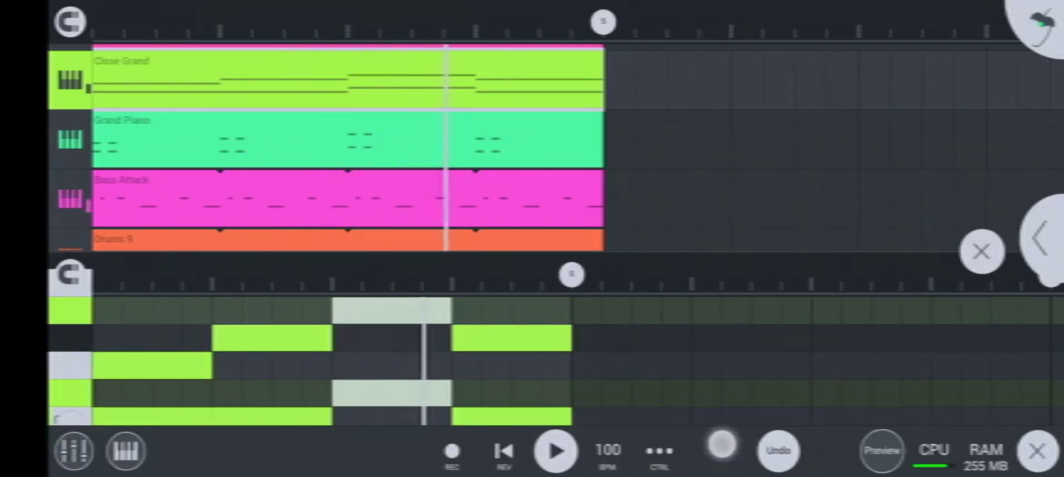
drag(722, 444, 735, 327)
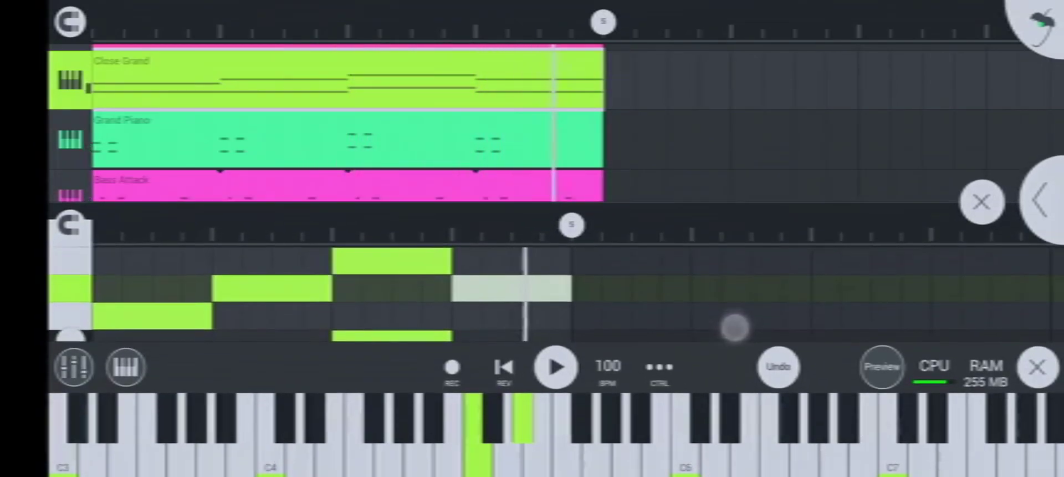
Resize the split, zoom so all four Close Grand chords fit, and stop playback
drag(723, 221, 732, 149)
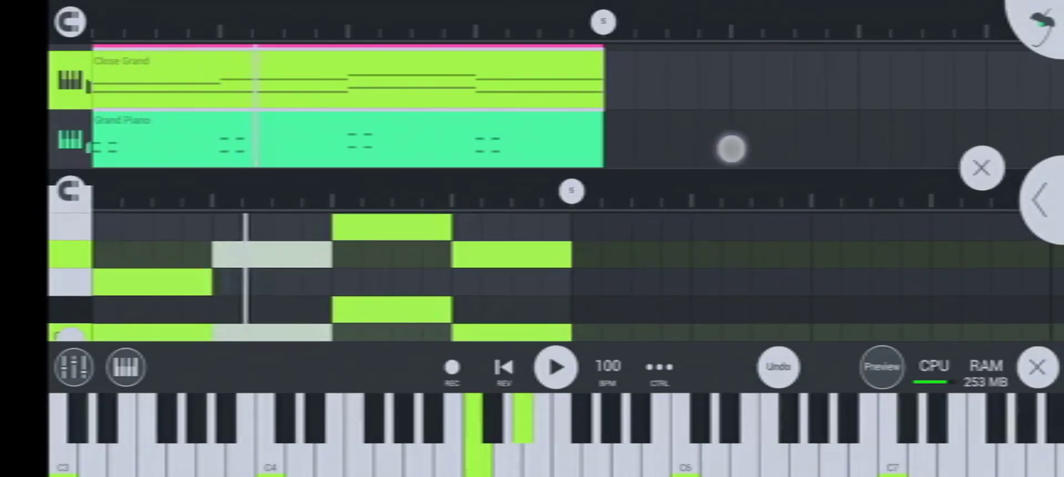
drag(723, 227, 734, 278)
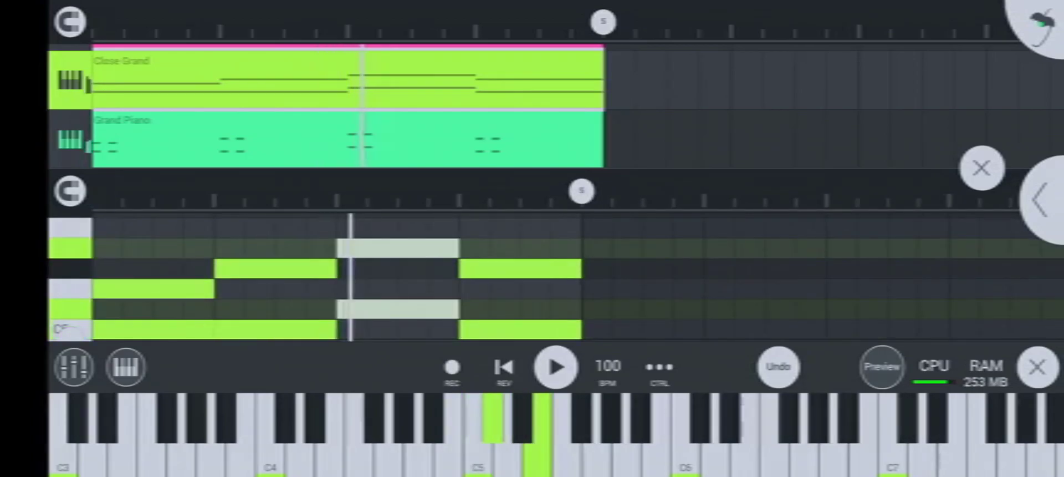
drag(820, 244, 822, 280)
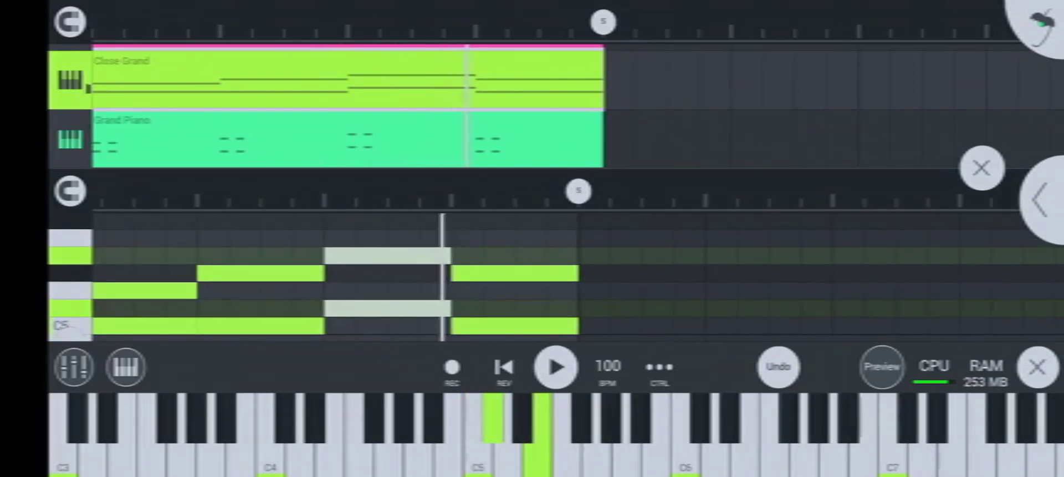
click(556, 367)
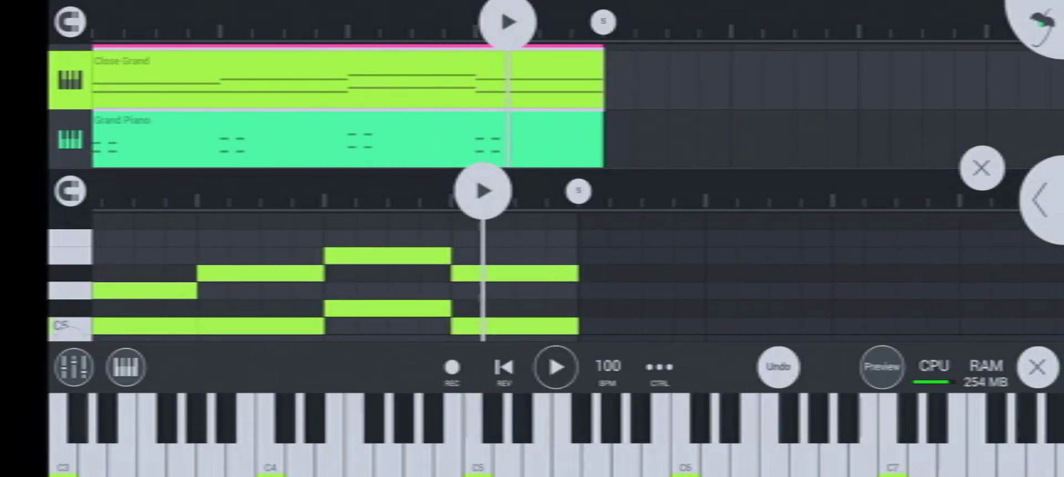